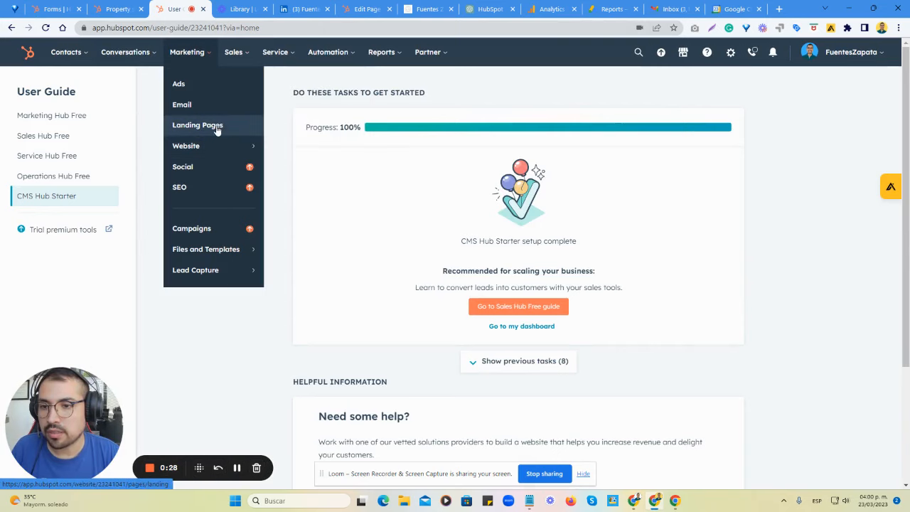
Create a new landing page named "Sample Service - Landing Page" on the fuenteszapata.co website.
click(217, 129)
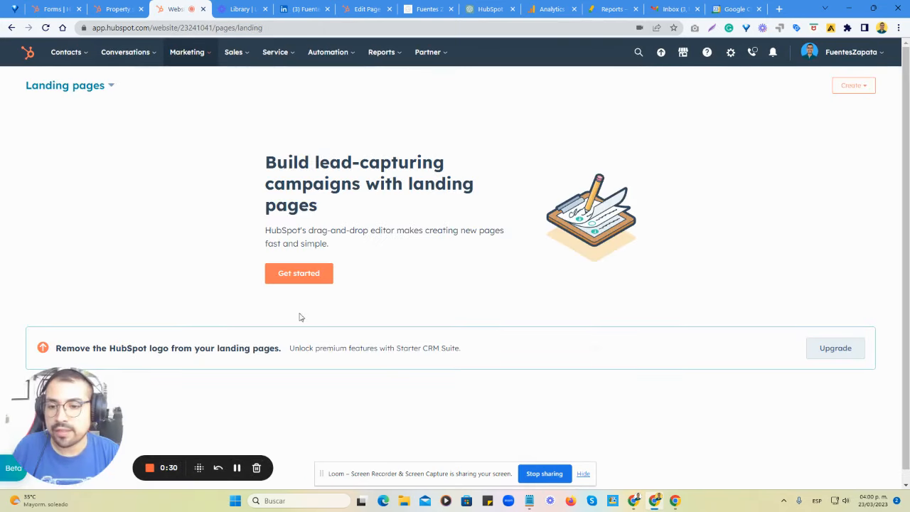
click(308, 275)
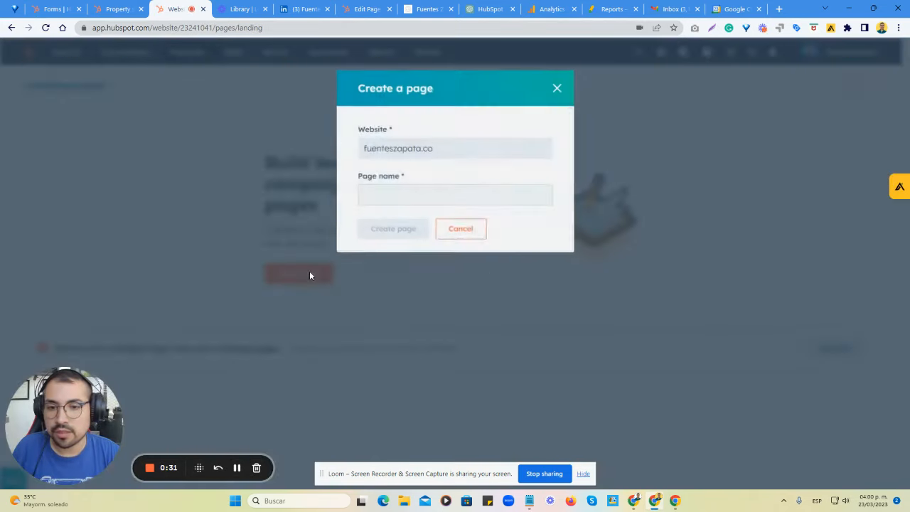
click(427, 200)
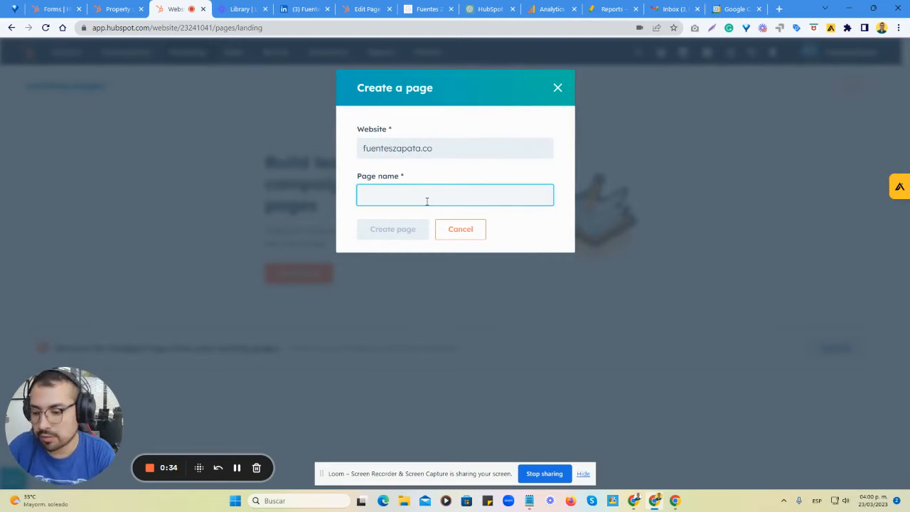
text(S)
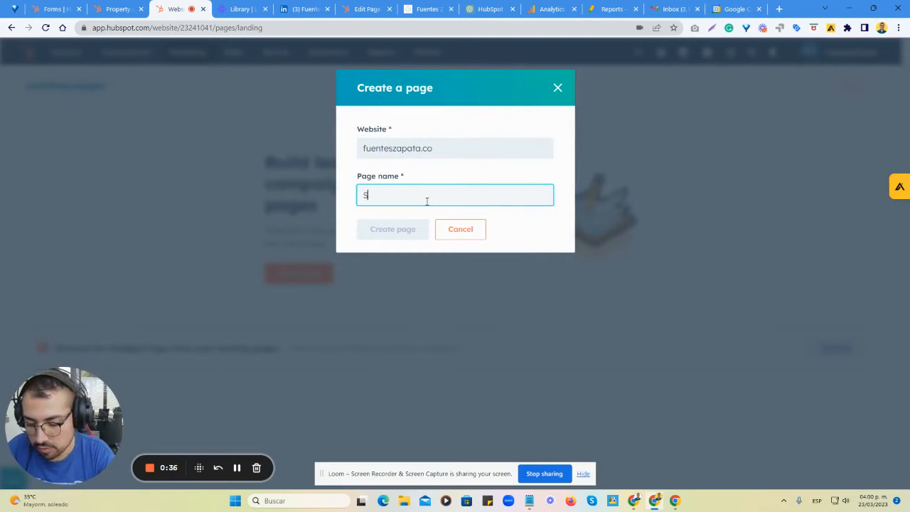
text(ample Service - Landing Page)
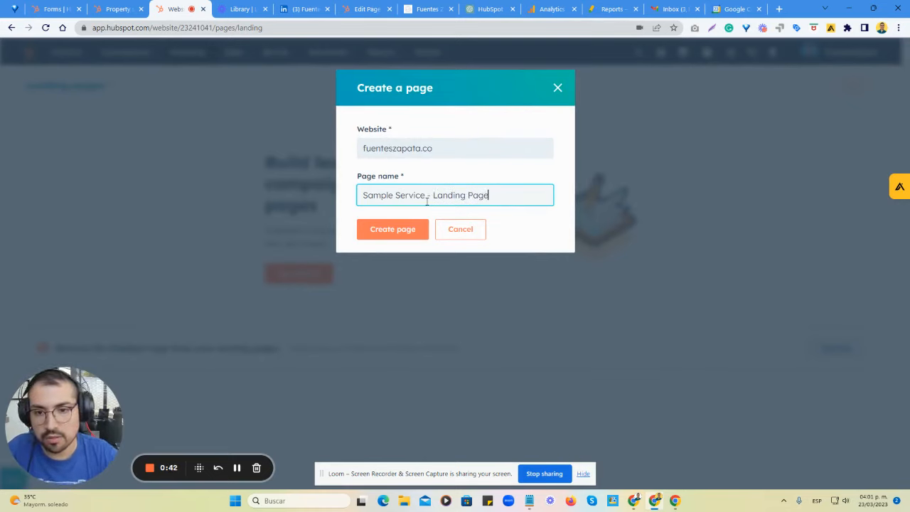
click(391, 230)
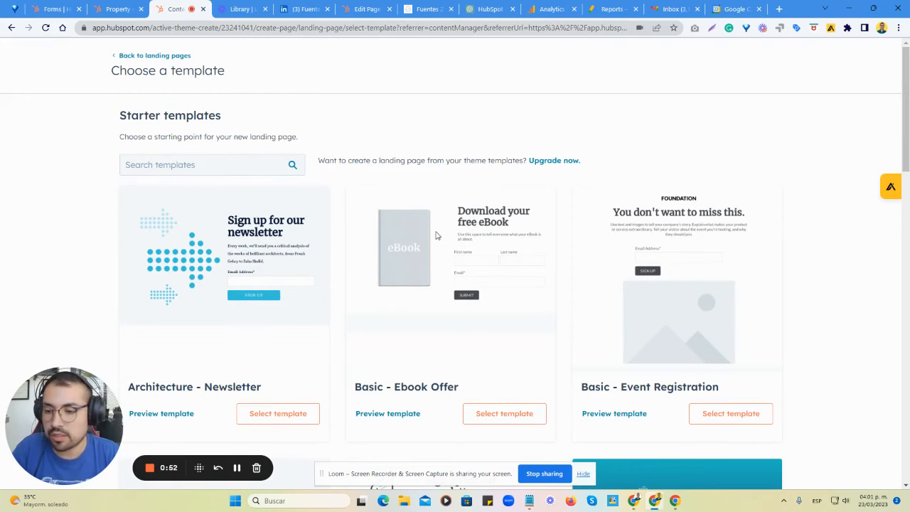
Browse both pages of starter templates and select the Bold - Feature template for the landing page.
scroll(437, 236, down, 5)
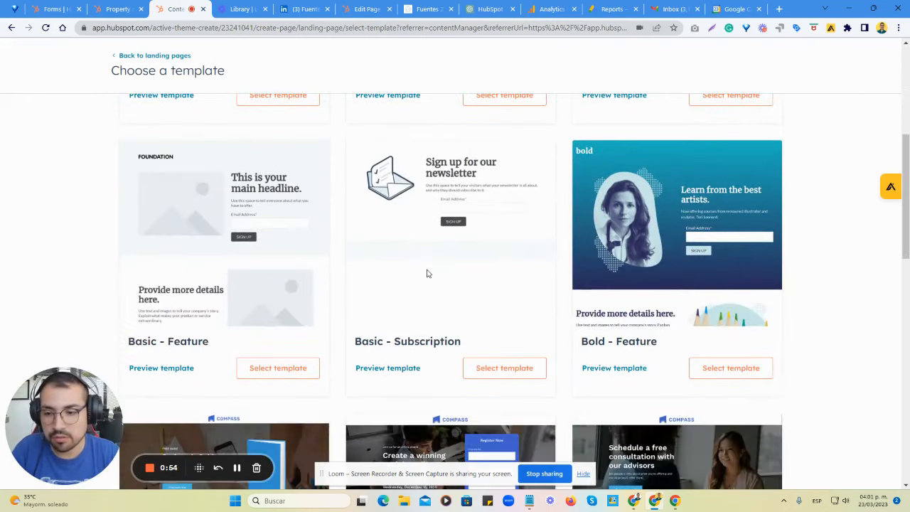
scroll(428, 275, up, 5)
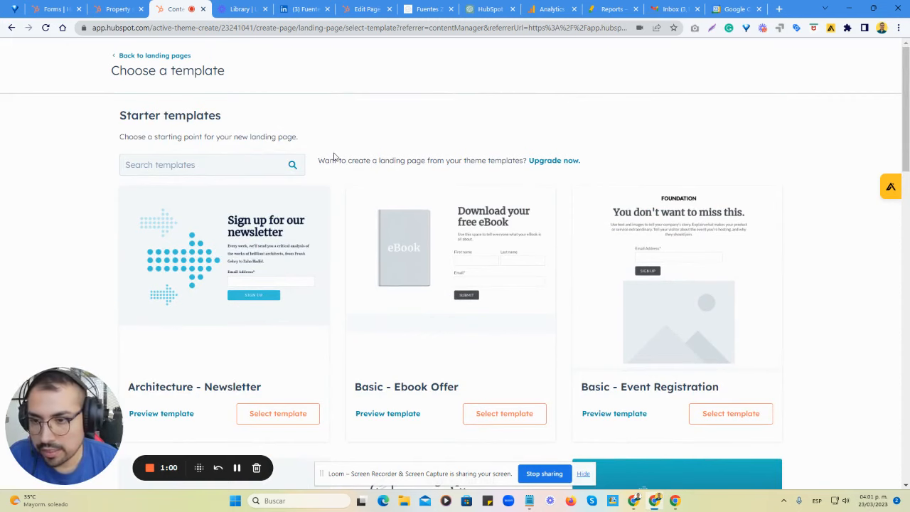
scroll(360, 188, down, 15)
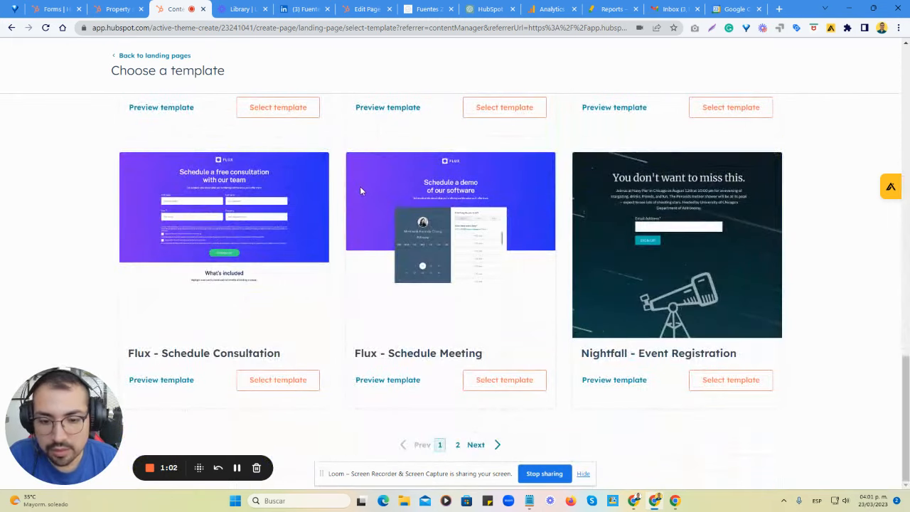
click(457, 445)
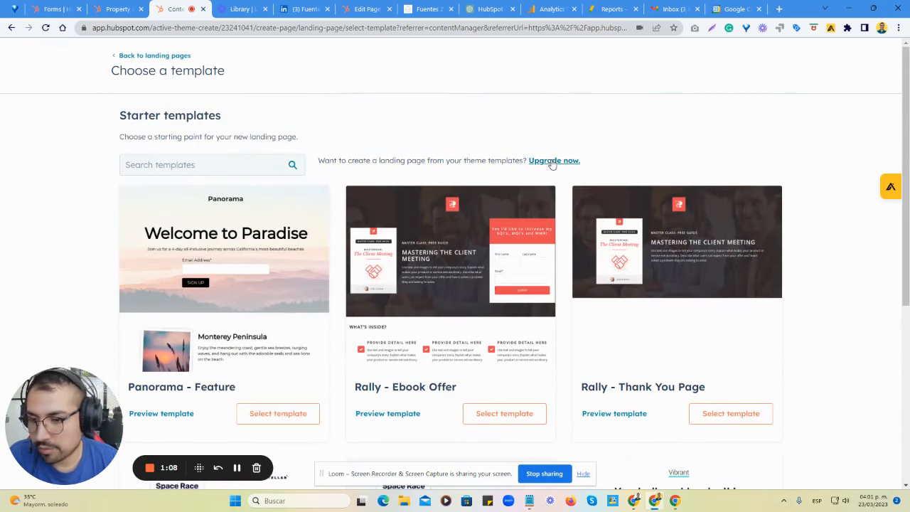
scroll(525, 283, down, 5)
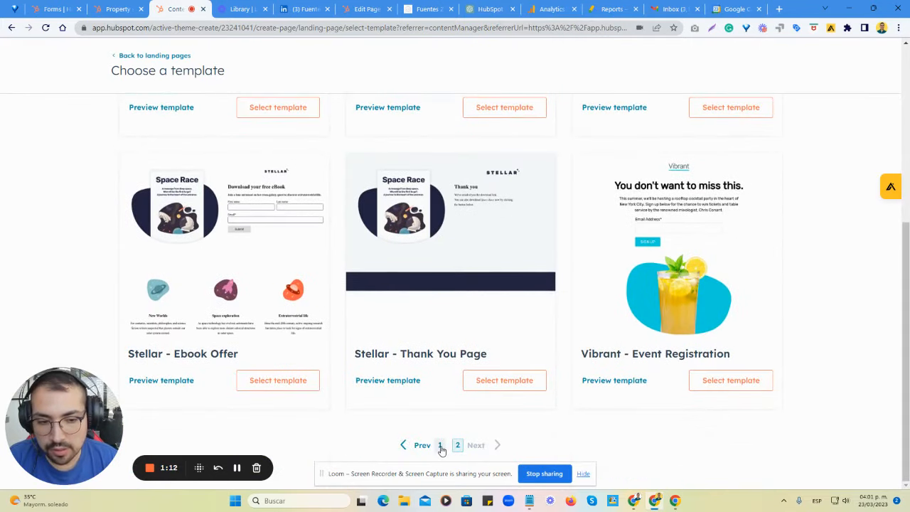
click(441, 445)
scroll(434, 353, up, 5)
scroll(441, 354, down, 3)
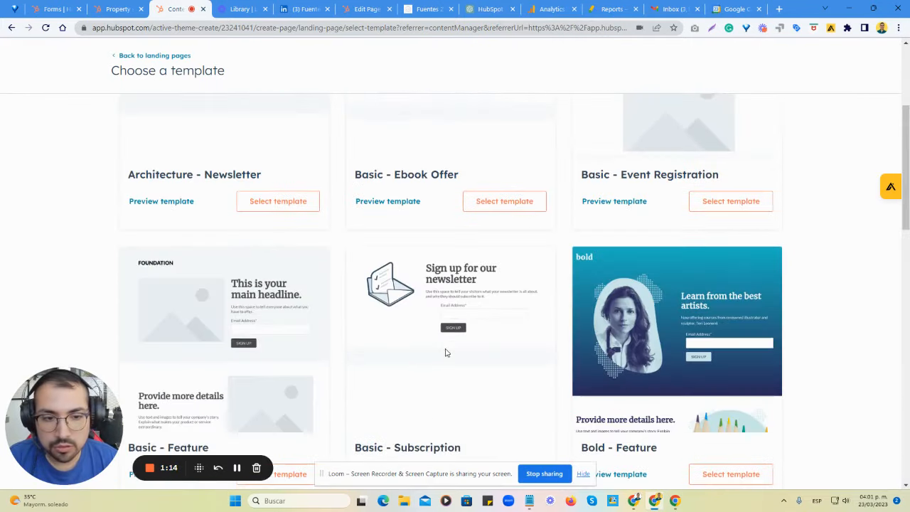
scroll(643, 322, down, 2)
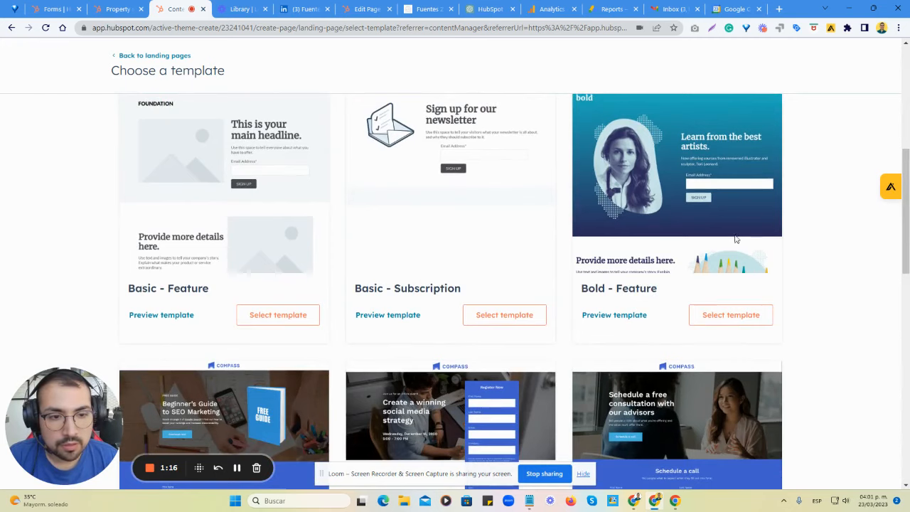
click(714, 325)
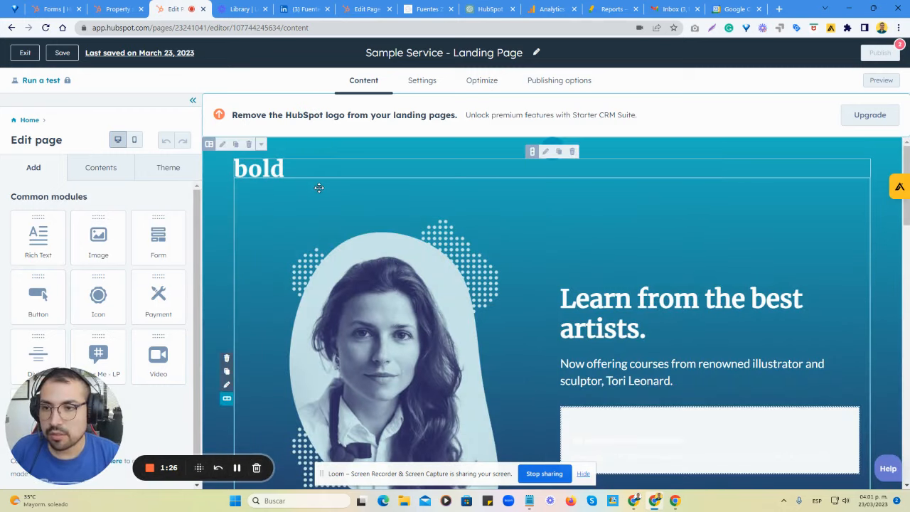
Replace the "bold" header logo with the circular signature logo, the first of the recent images.
click(284, 167)
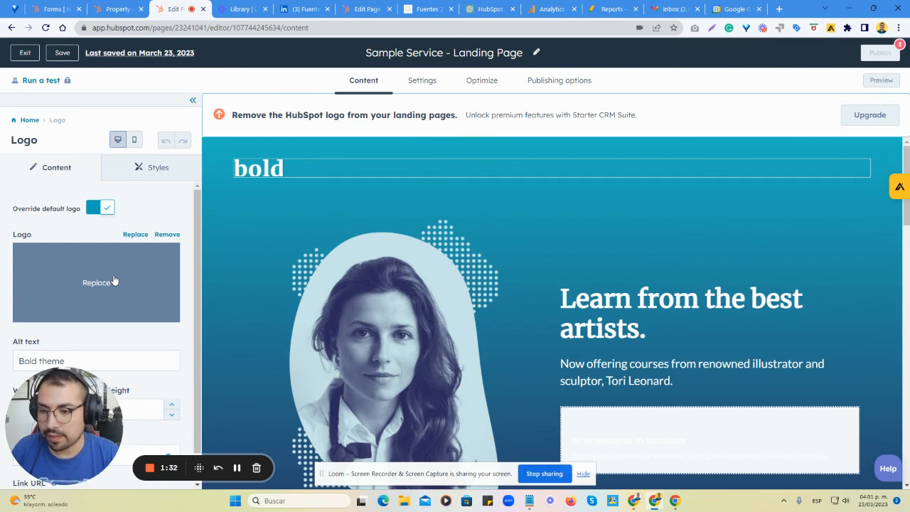
click(113, 281)
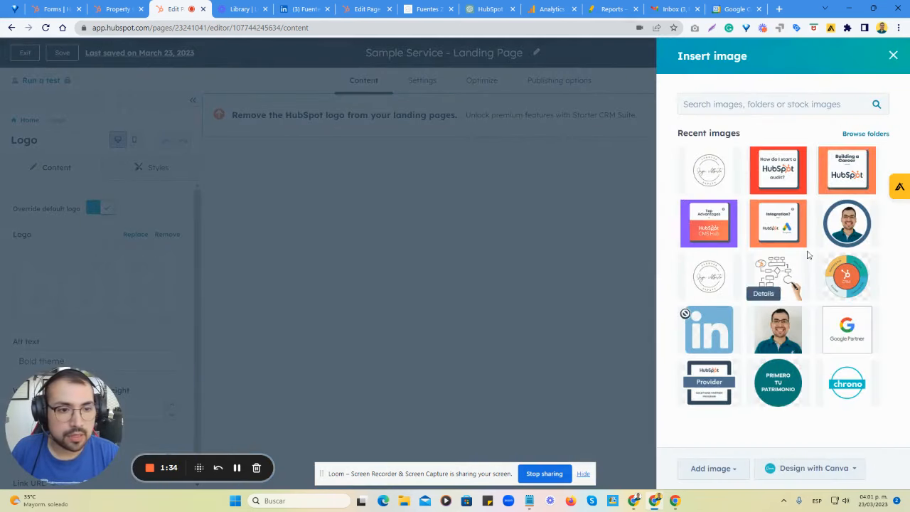
click(716, 171)
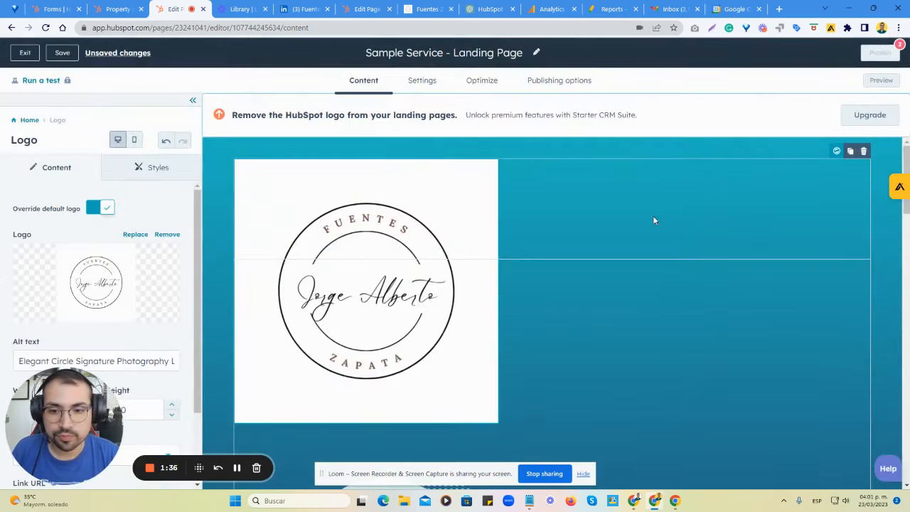
Resize the header logo to a width and height of 200.
scroll(106, 306, down, 3)
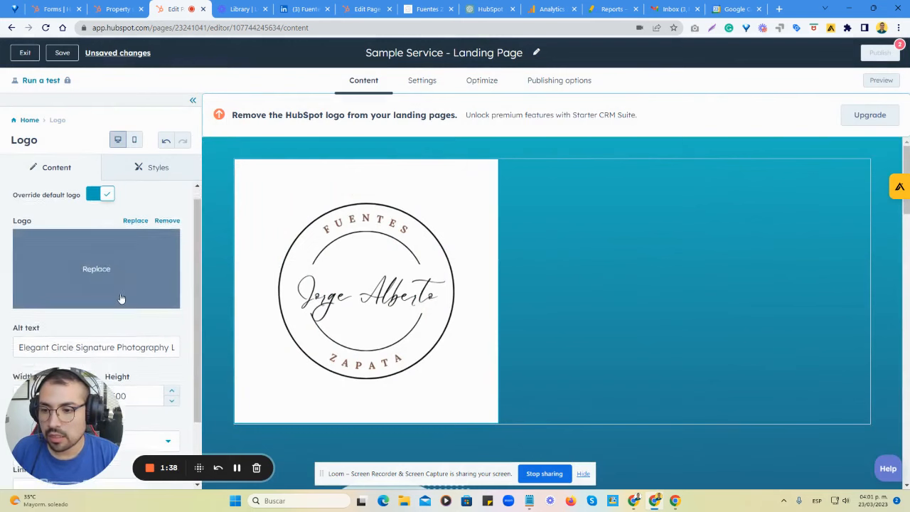
click(79, 322)
click(78, 322)
click(79, 322)
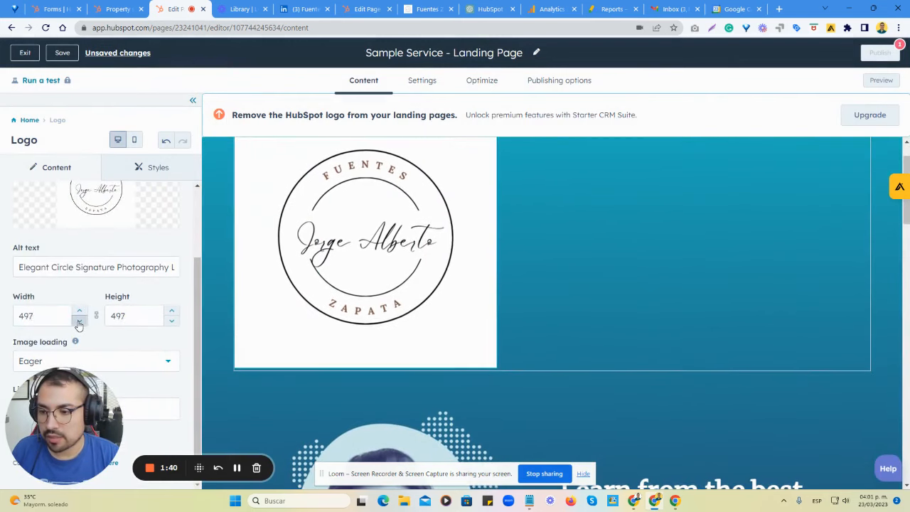
click(79, 323)
click(79, 322)
click(57, 316)
text(200)
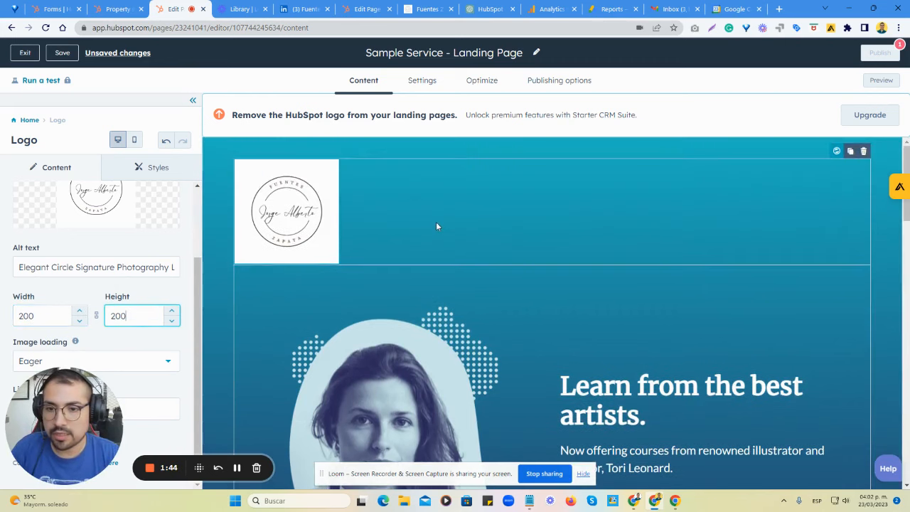
Replace the hero heading beside the portrait with "Do you need help using HubSpot?".
scroll(436, 222, down, 2)
click(403, 309)
scroll(676, 299, down, 2)
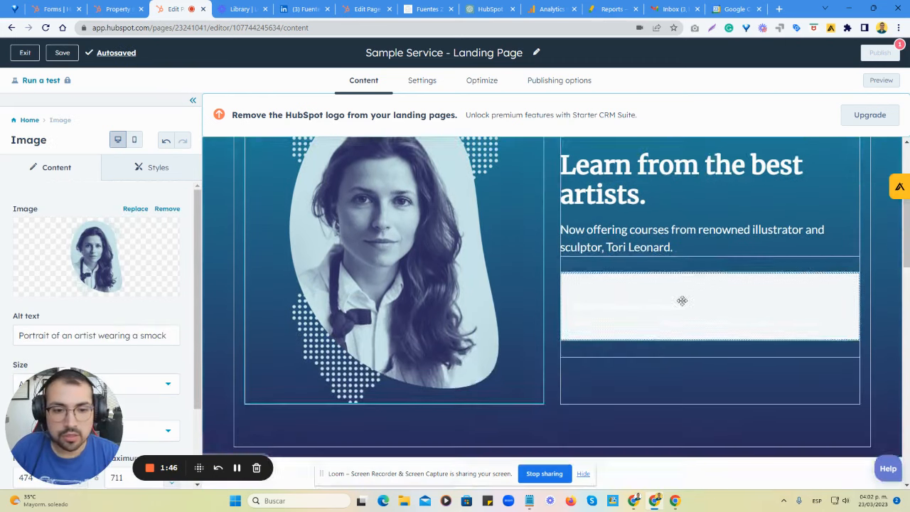
scroll(655, 304, up, 2)
click(641, 309)
drag(643, 313, 562, 281)
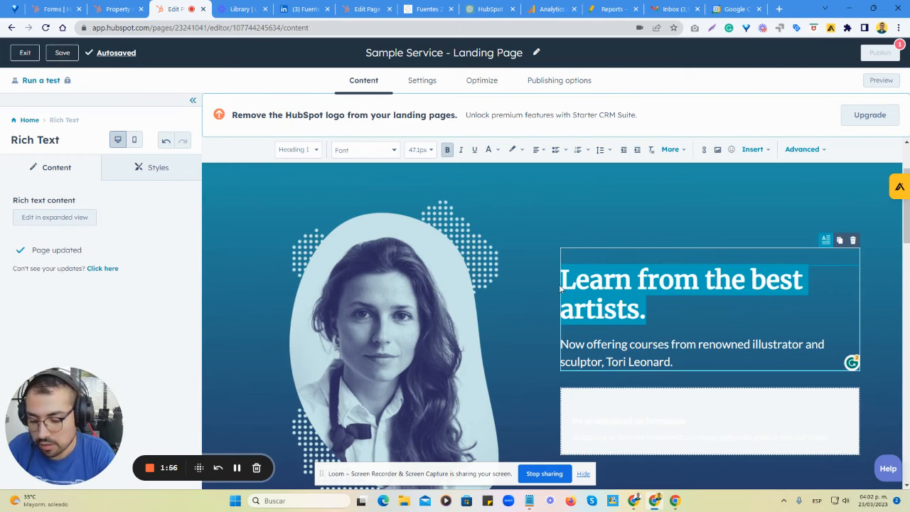
text(Do you n)
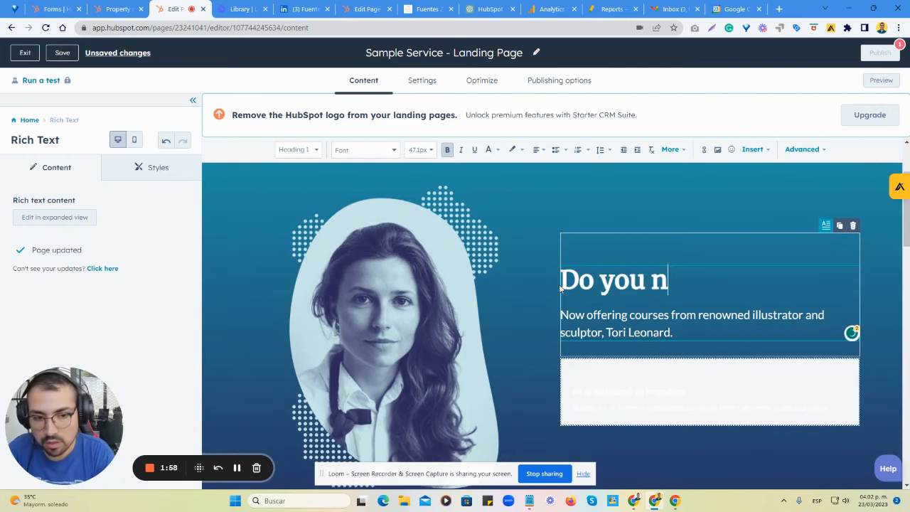
text(eed help using)
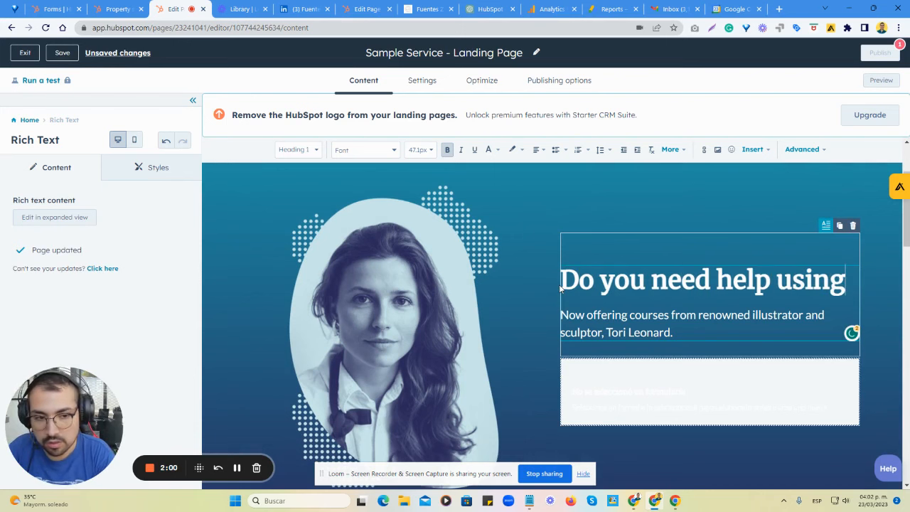
text( h)
key(BackSpace)
text(HubSpot?)
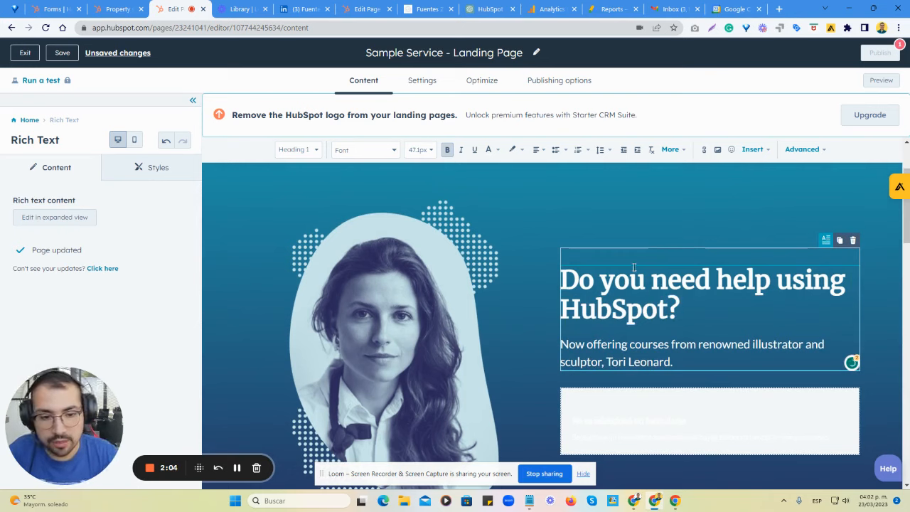
Replace the paragraph under the hero heading with "Sign up for a free consultation.".
scroll(650, 281, down, 2)
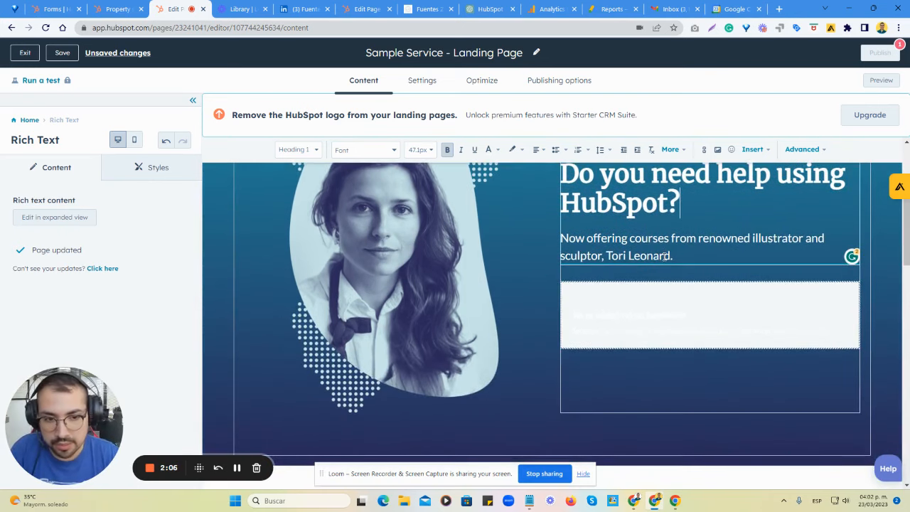
click(681, 255)
drag(682, 255, 556, 247)
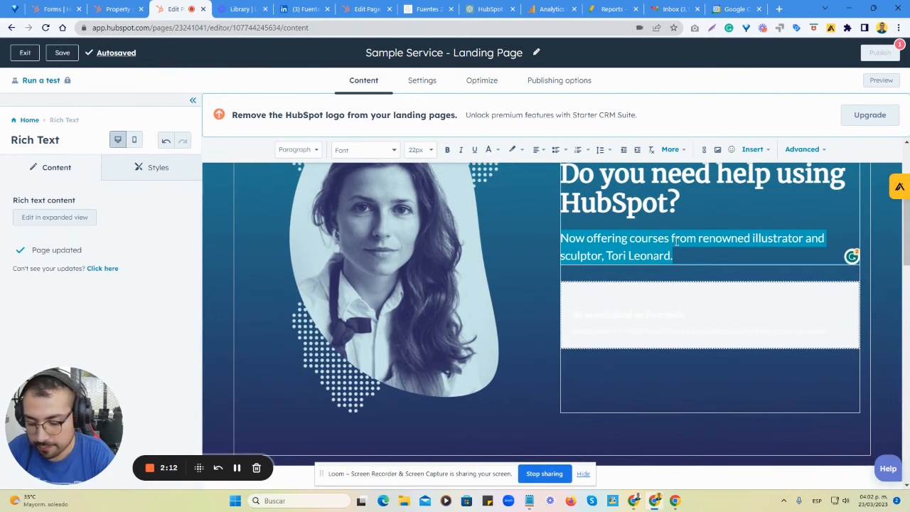
text(Sign up f)
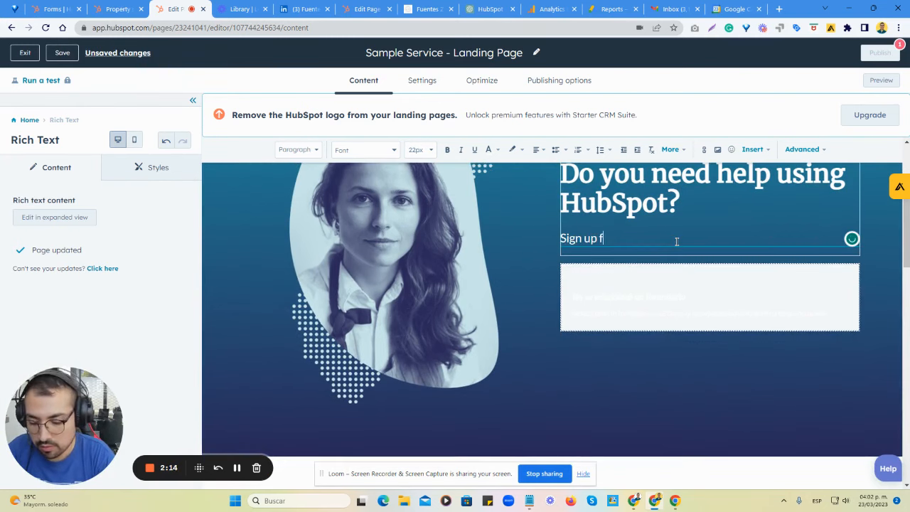
text(or a free cons)
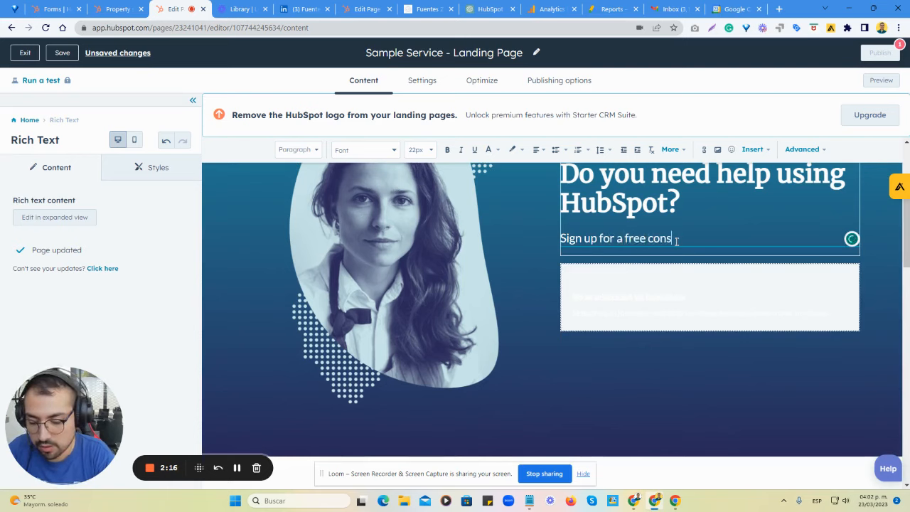
text(ultation)
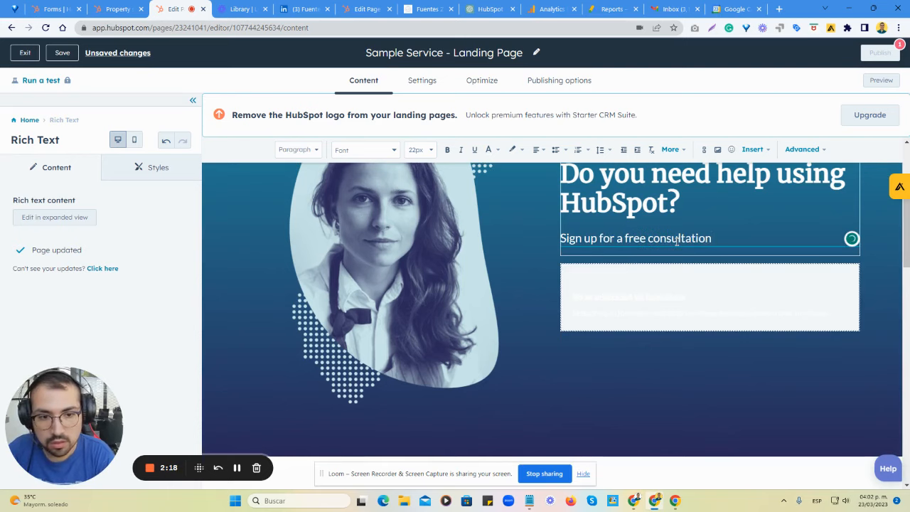
text(.)
Give the form module below the hero text the form title "Sample LP Form".
click(594, 321)
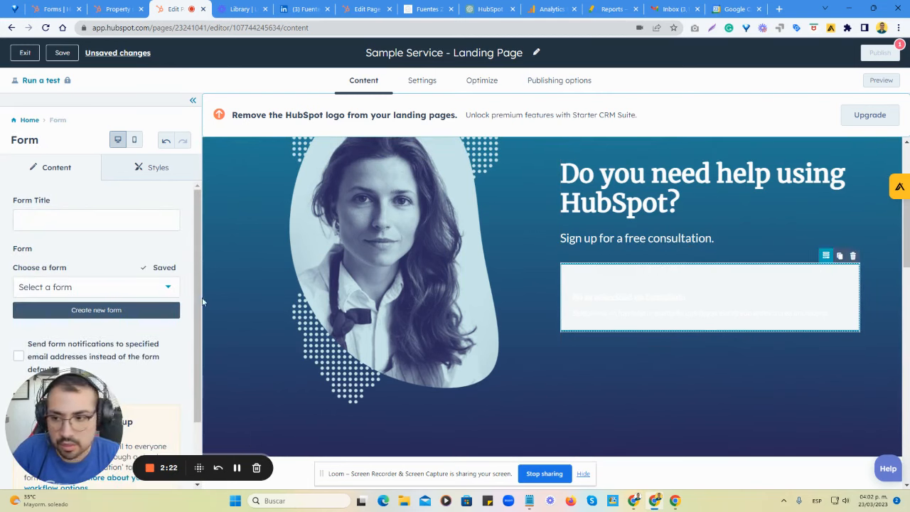
click(94, 221)
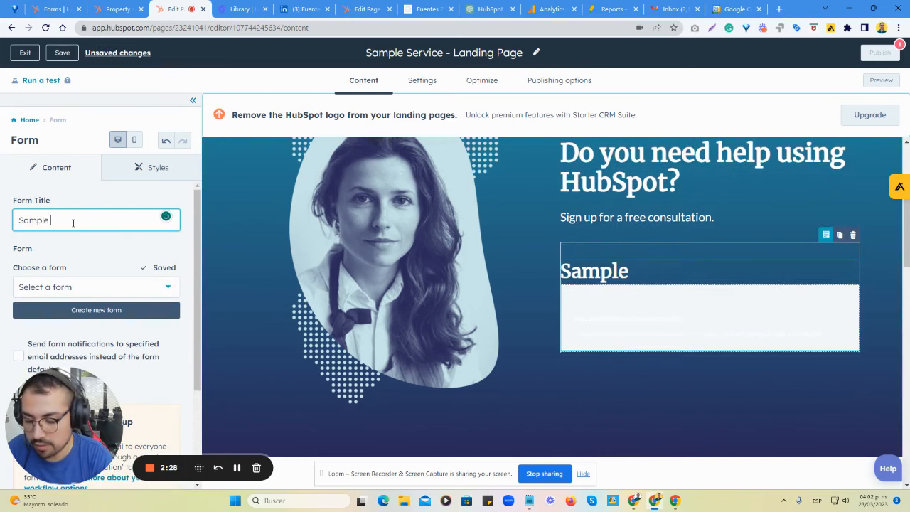
text(Sample LP Form)
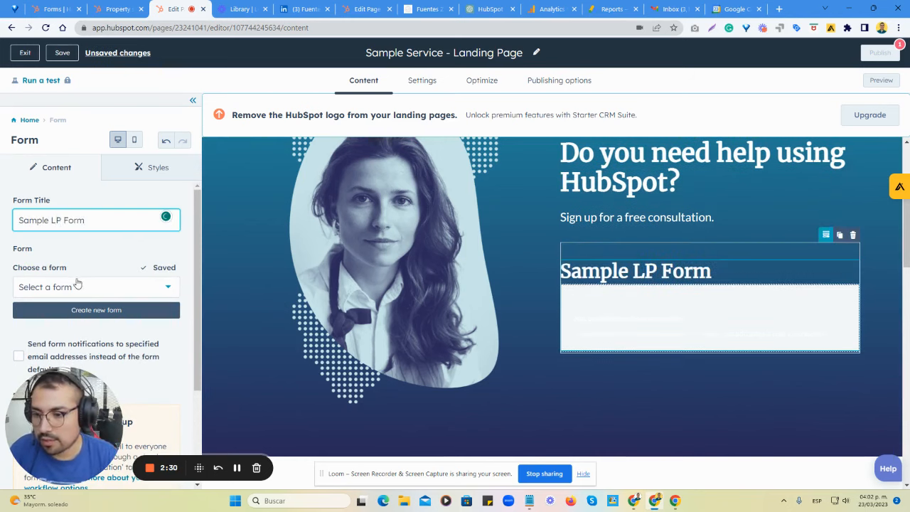
Check which existing forms can be chosen for the form module, leaving none selected.
click(78, 285)
click(81, 285)
click(82, 285)
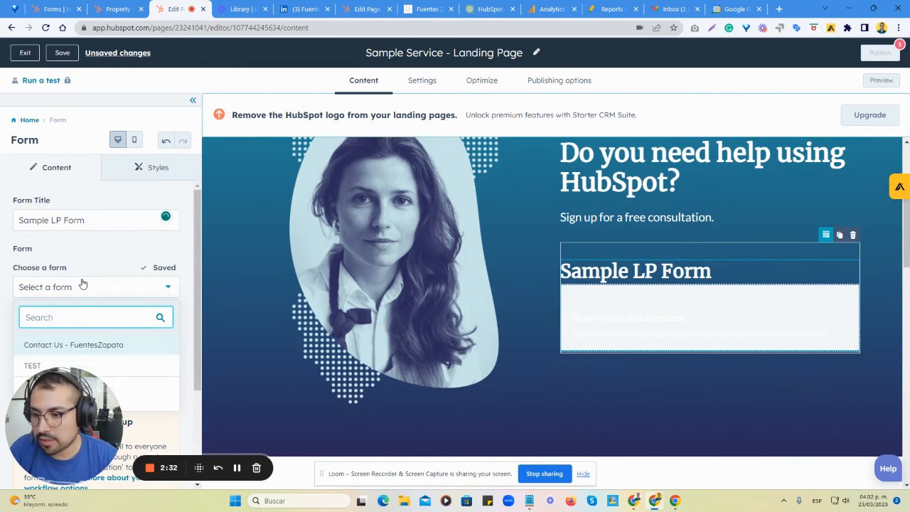
click(101, 280)
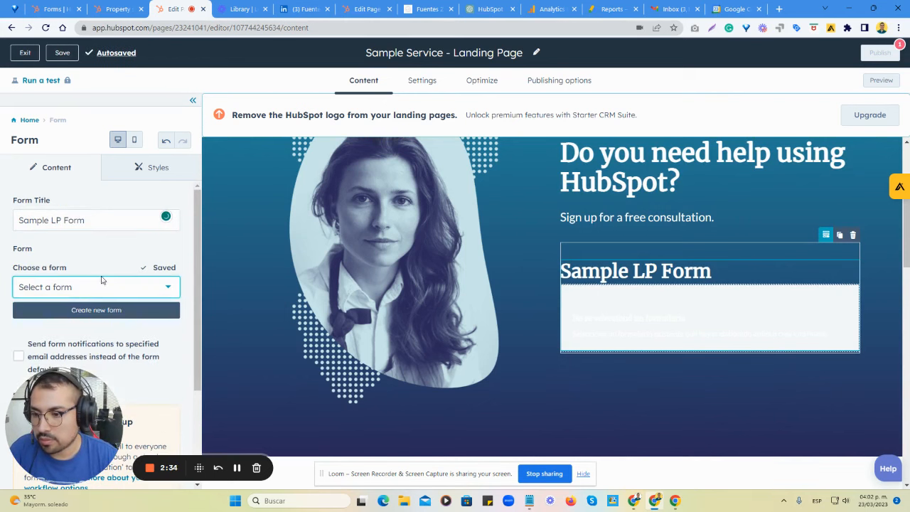
Create a new form for the form module, keeping the suggested form name.
scroll(110, 275, down, 2)
scroll(73, 239, up, 2)
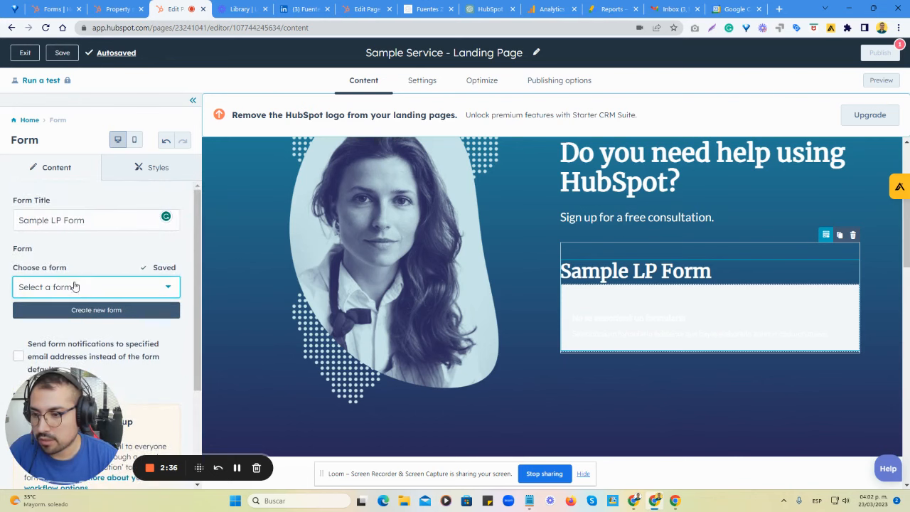
click(98, 311)
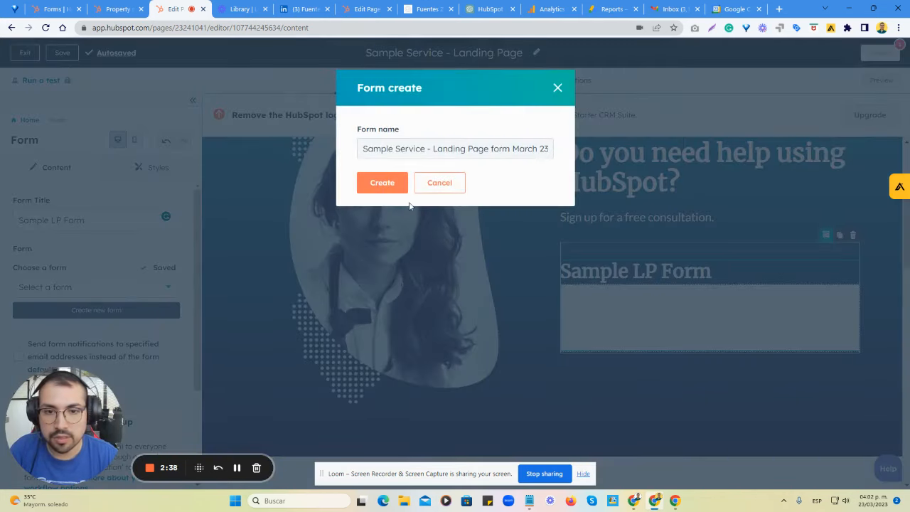
click(387, 186)
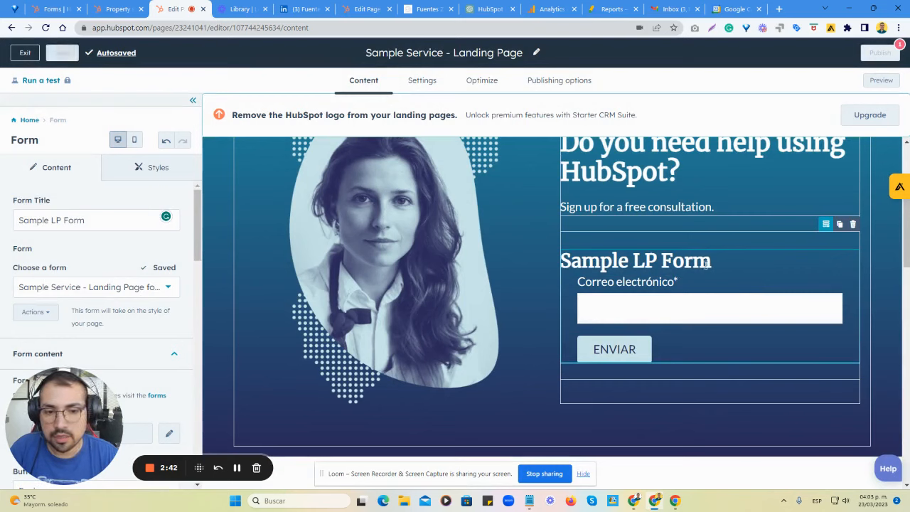
Delete the "Sign up for a free consultation." paragraph under the hero heading.
drag(97, 220, 10, 226)
click(697, 207)
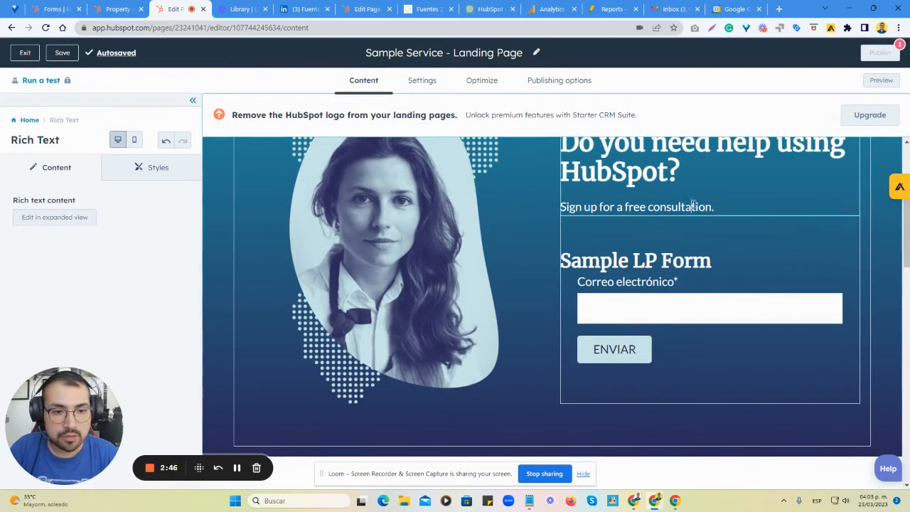
drag(719, 207, 560, 207)
key(ctrl+c)
key(BackSpace)
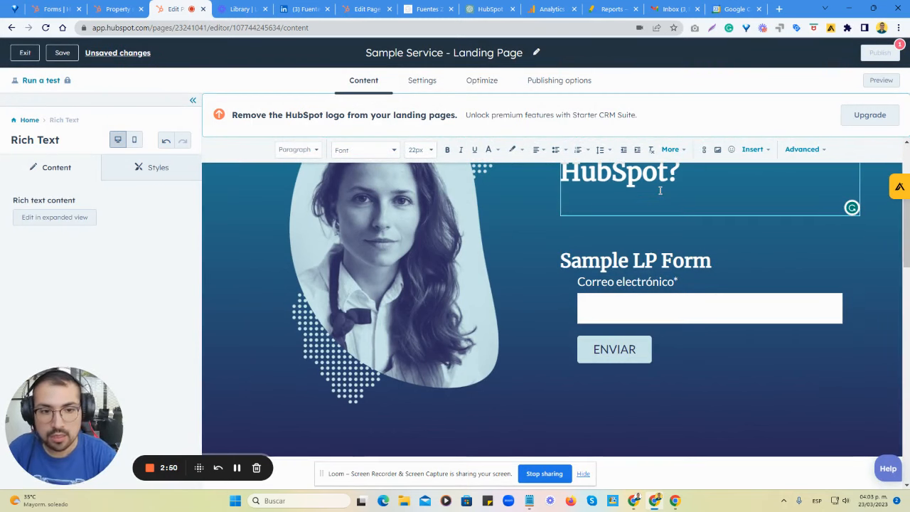
Replace the form module's title with "Sign up for a free consultation.".
click(664, 261)
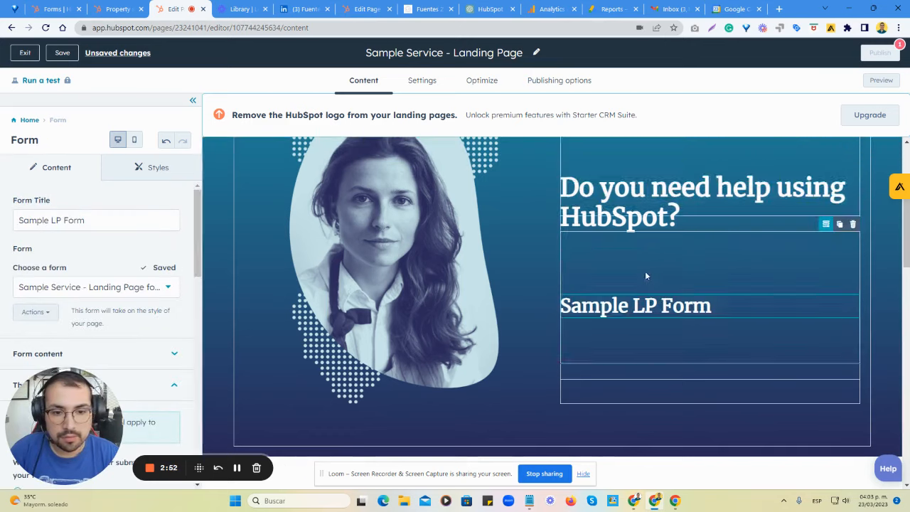
triple_click(87, 220)
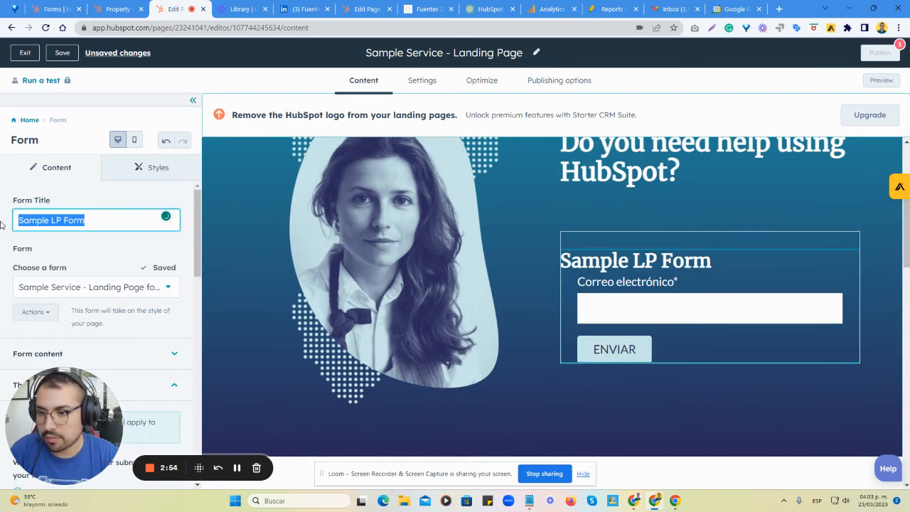
key(ctrl+v)
click(667, 299)
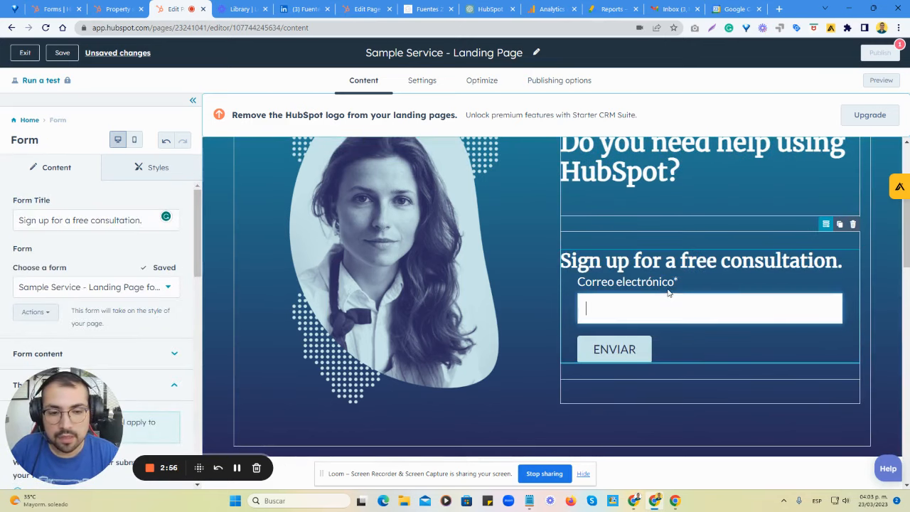
Relabel the form's "Correo electrónico" field as "Email" and leave the form settings.
scroll(112, 321, down, 3)
click(156, 252)
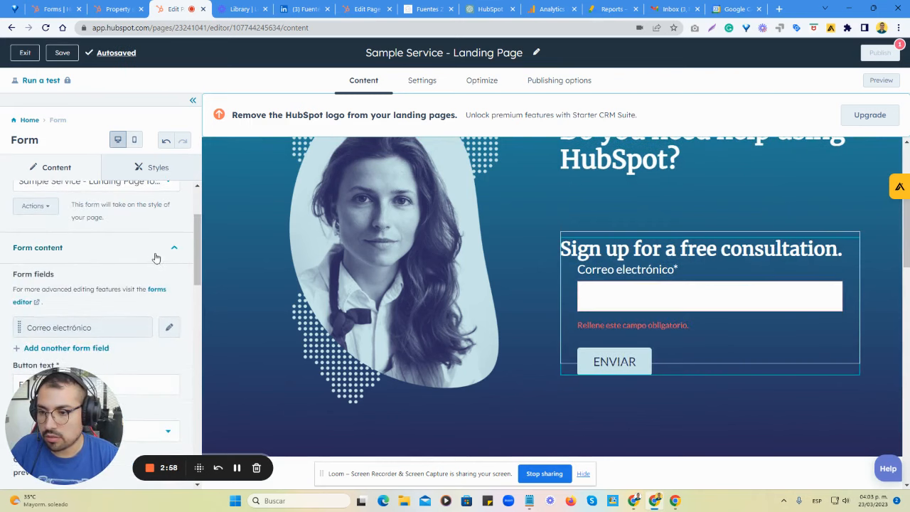
scroll(145, 278, down, 2)
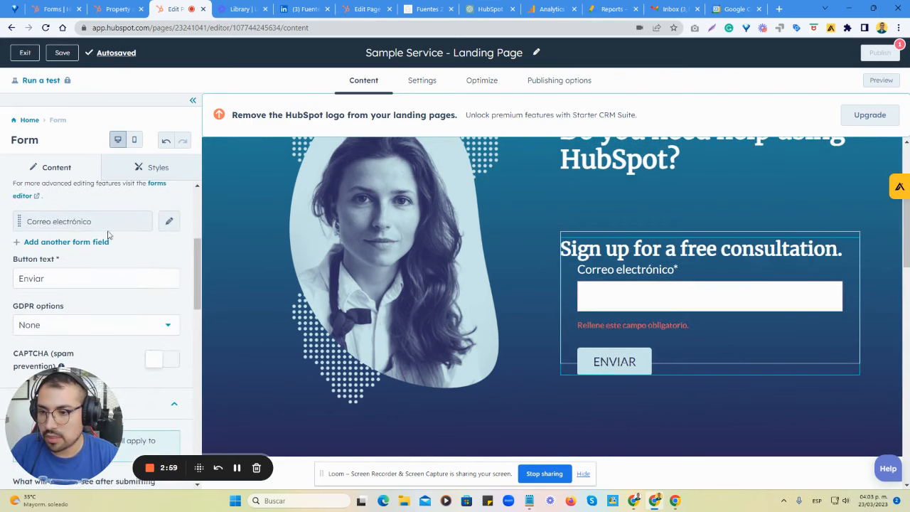
click(171, 223)
drag(103, 316, 2, 318)
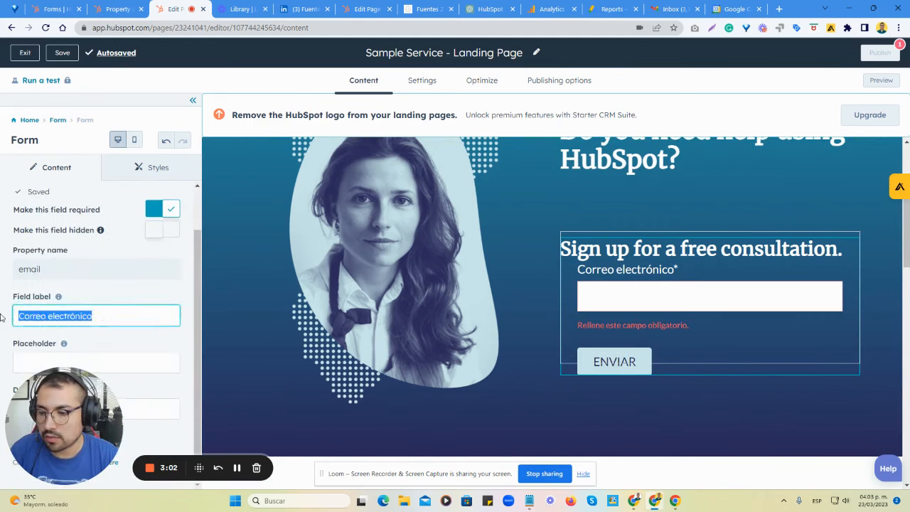
text(Email)
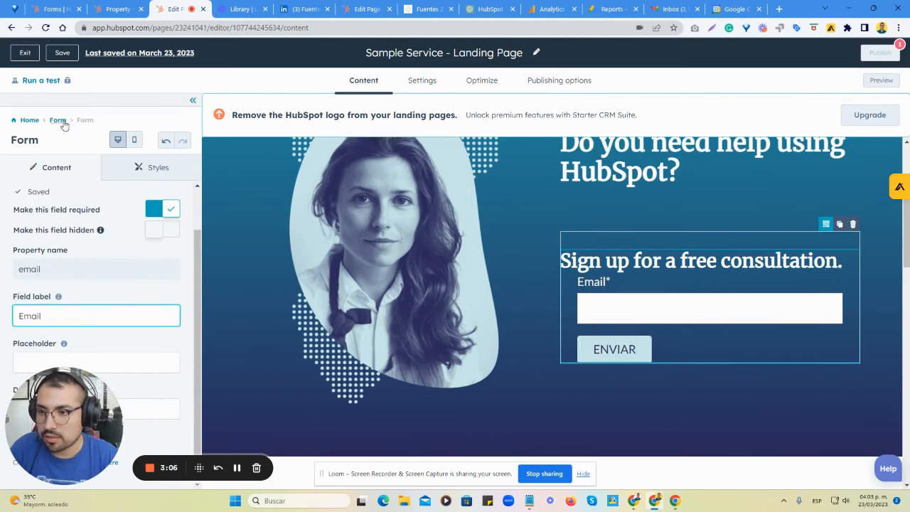
click(27, 121)
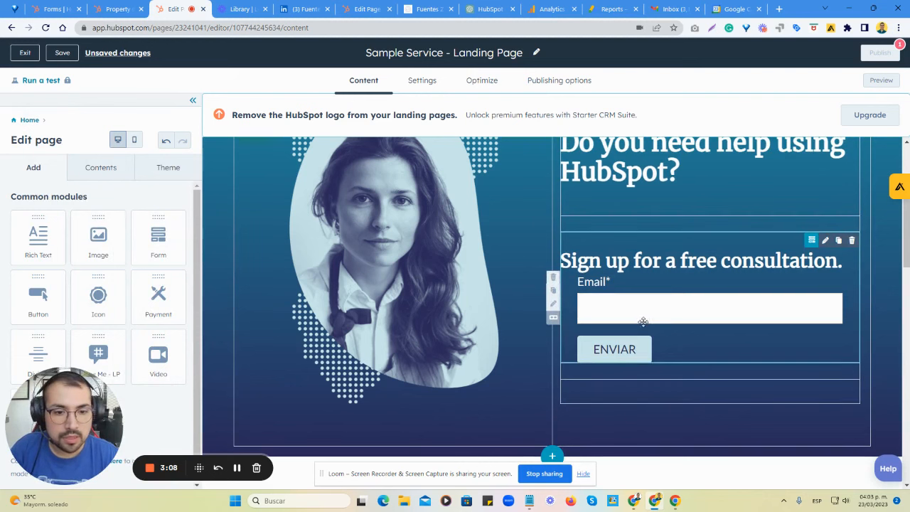
Reopen the form module's settings and examine its thank-you and form automation options.
click(642, 349)
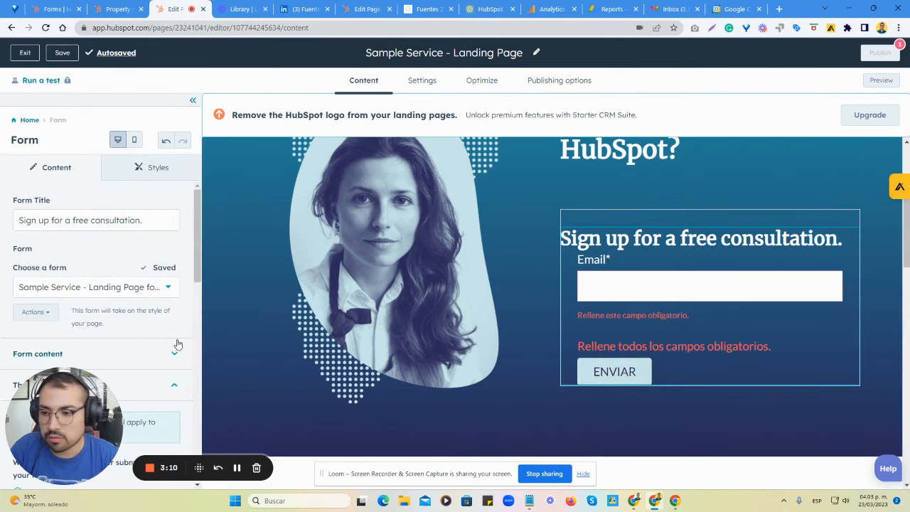
scroll(178, 345, down, 4)
scroll(132, 286, up, 1)
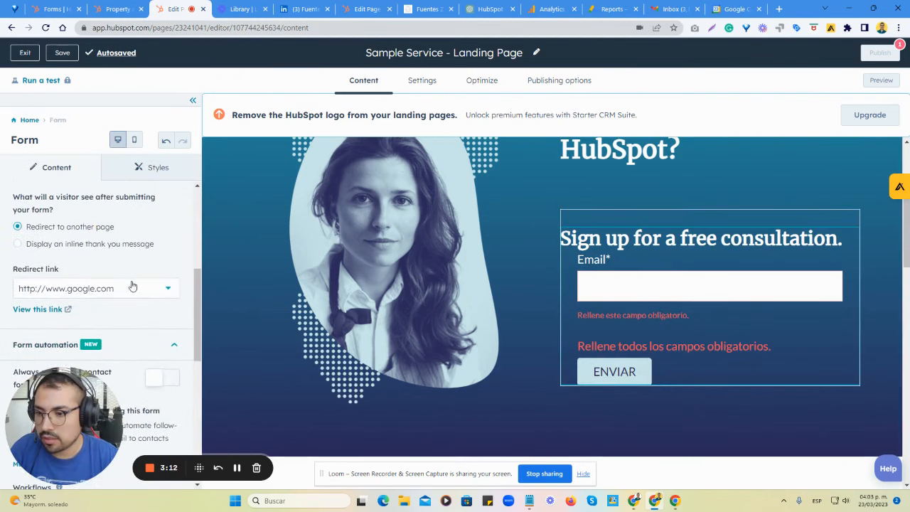
scroll(108, 313, down, 2)
scroll(104, 323, up, 2)
scroll(89, 387, down, 3)
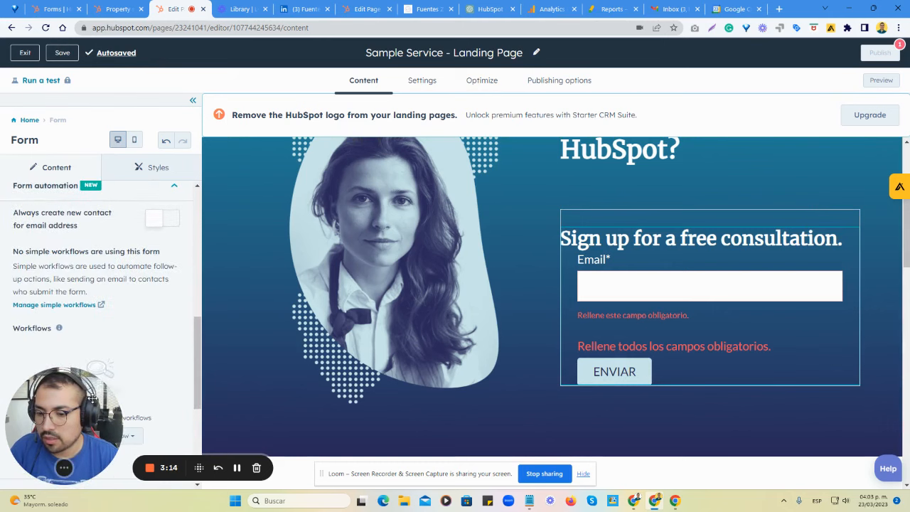
drag(81, 412, 109, 356)
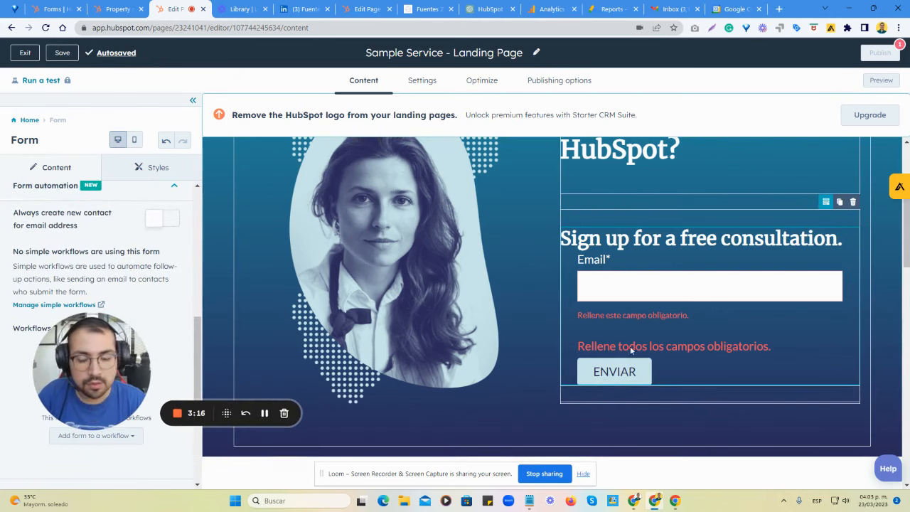
scroll(141, 293, up, 3)
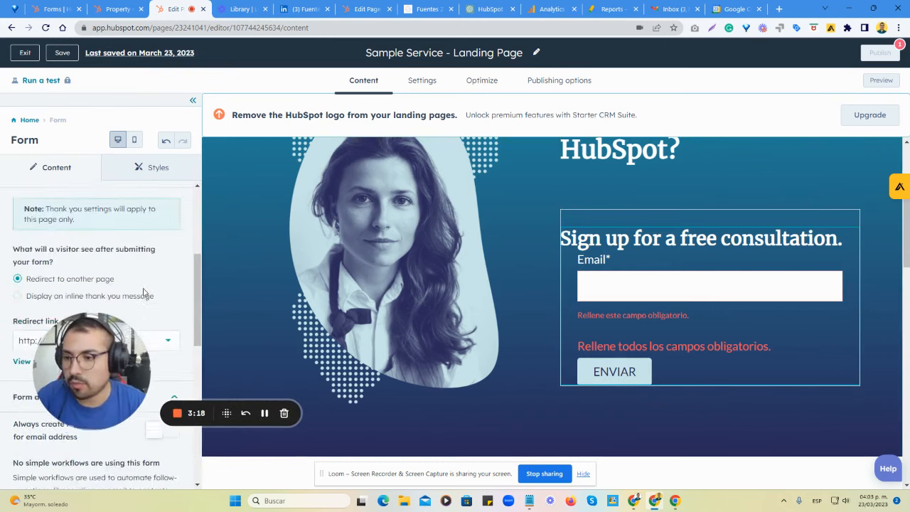
scroll(132, 303, down, 2)
scroll(130, 308, up, 3)
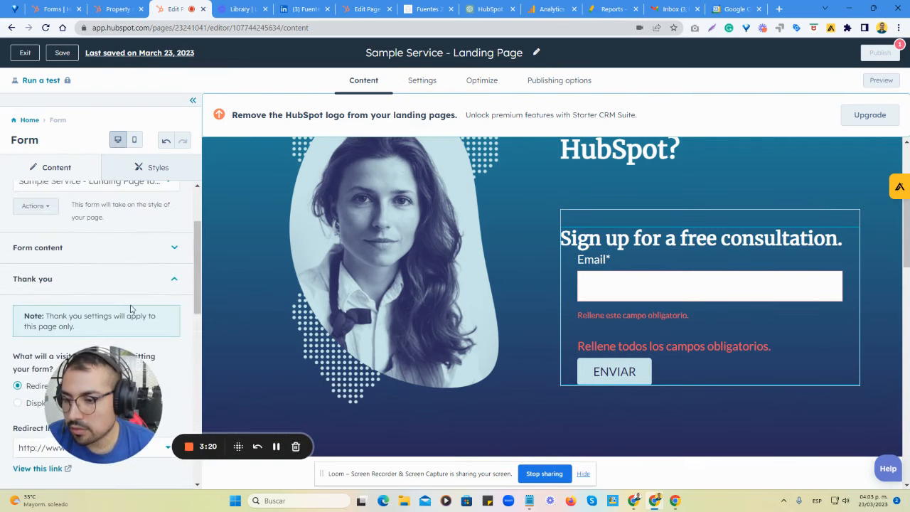
Change the form's button text from the Spanish wording to "SUBMIT".
click(101, 249)
scroll(132, 271, down, 5)
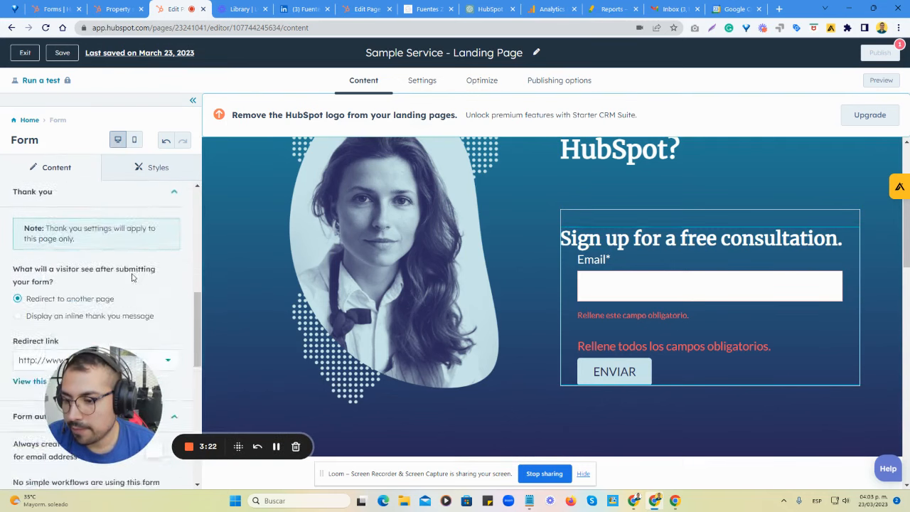
scroll(114, 279, up, 2)
click(52, 224)
double_click(21, 224)
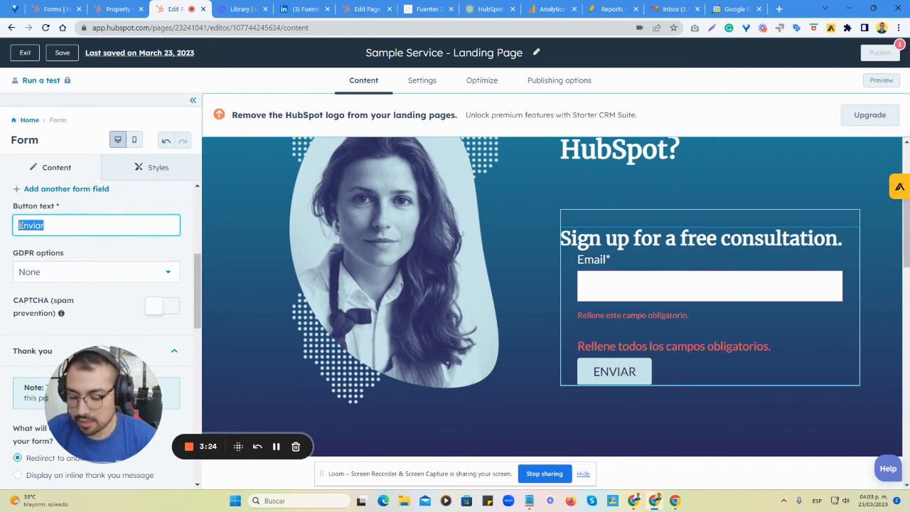
key(BackSpace)
text(SUBMIT)
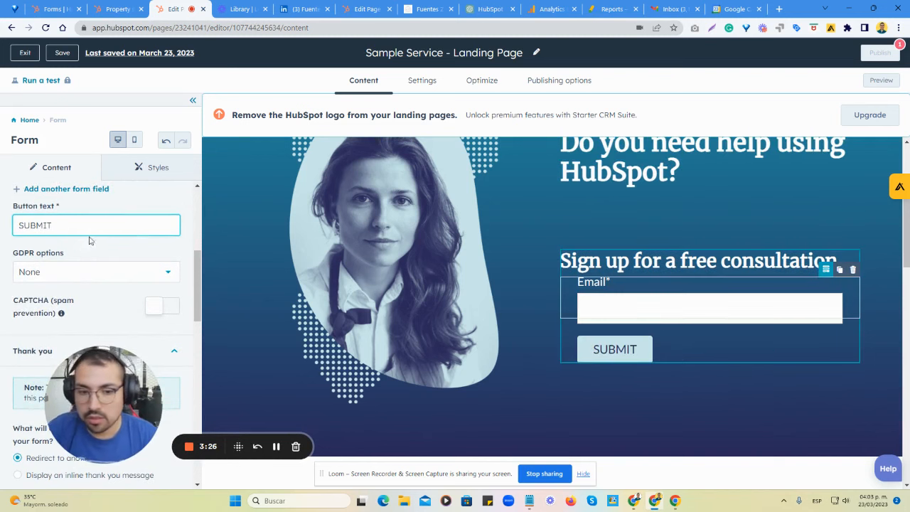
Try the consent checkbox for communications as the form's GDPR option and set it back to None.
click(122, 260)
click(104, 275)
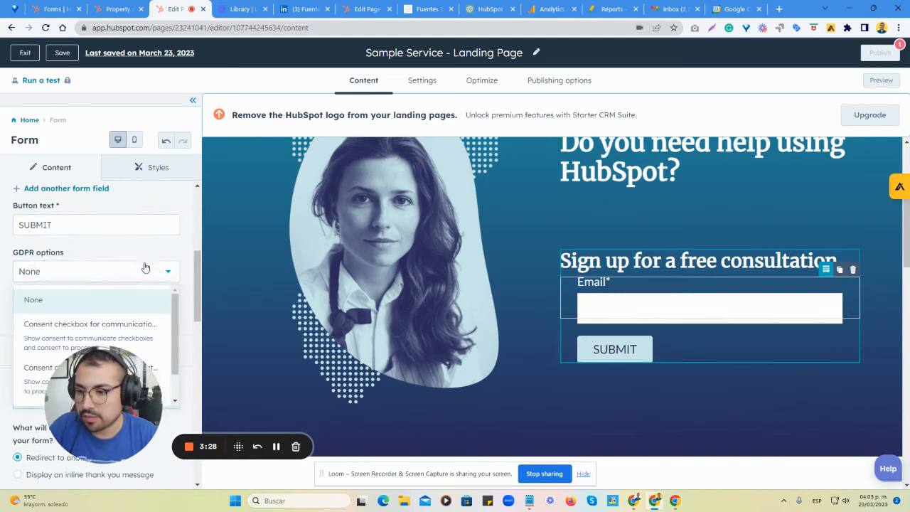
scroll(142, 264, down, 2)
click(101, 197)
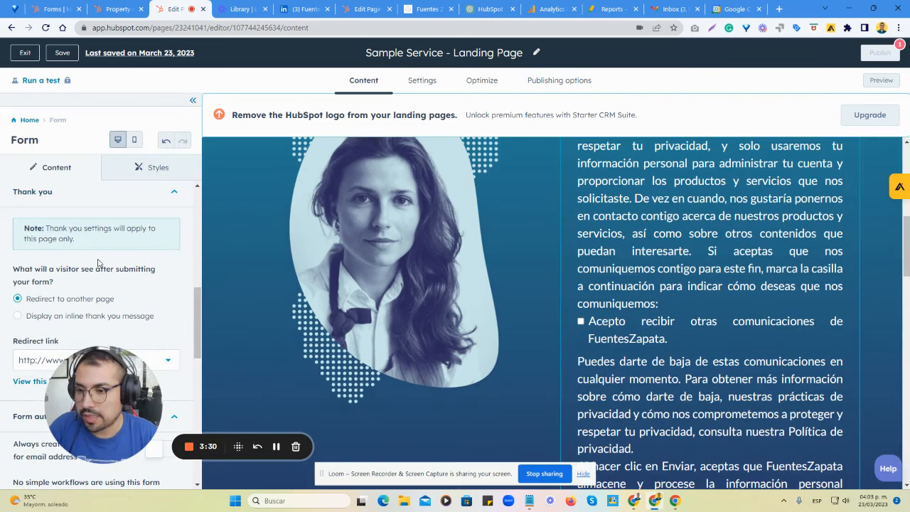
scroll(125, 276, up, 3)
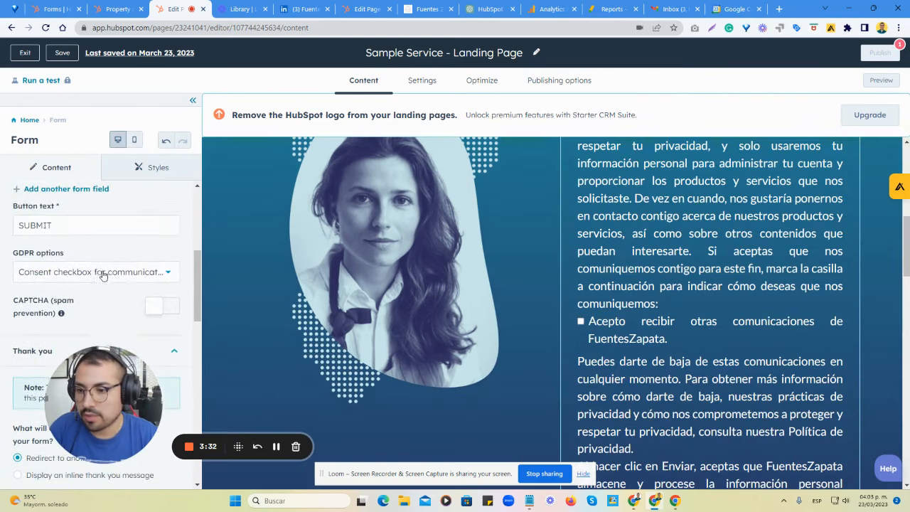
click(122, 271)
click(32, 299)
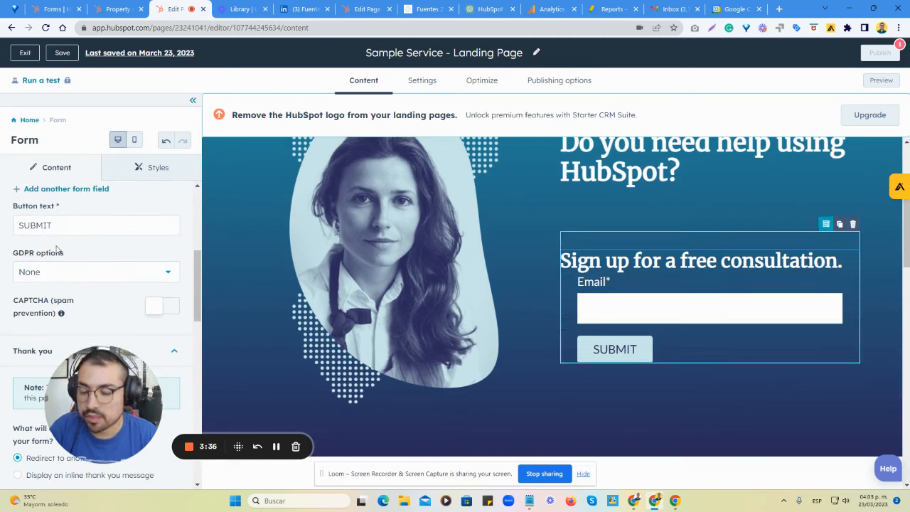
Turn on CAPTCHA spam prevention for the form.
click(169, 310)
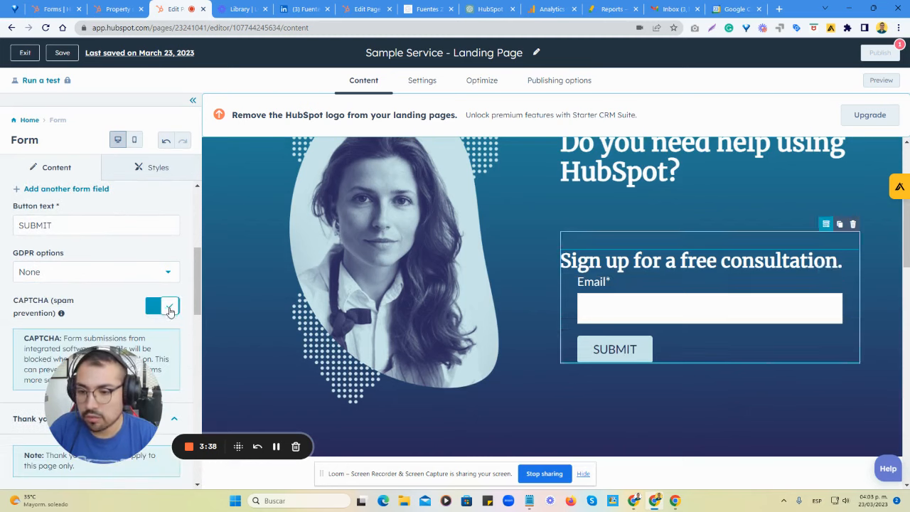
scroll(107, 294, down, 2)
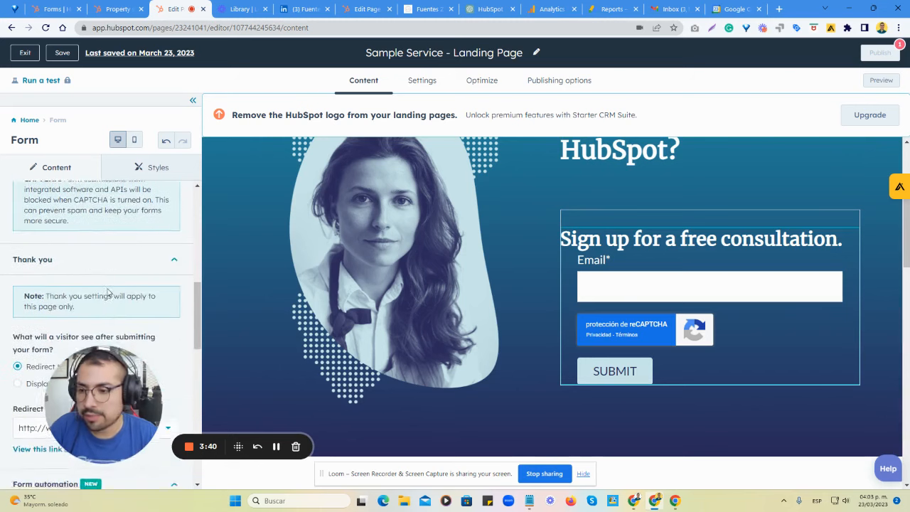
scroll(107, 313, up, 1)
Set the form's redirect link after submission to the Home page.
scroll(108, 333, down, 2)
scroll(108, 327, down, 3)
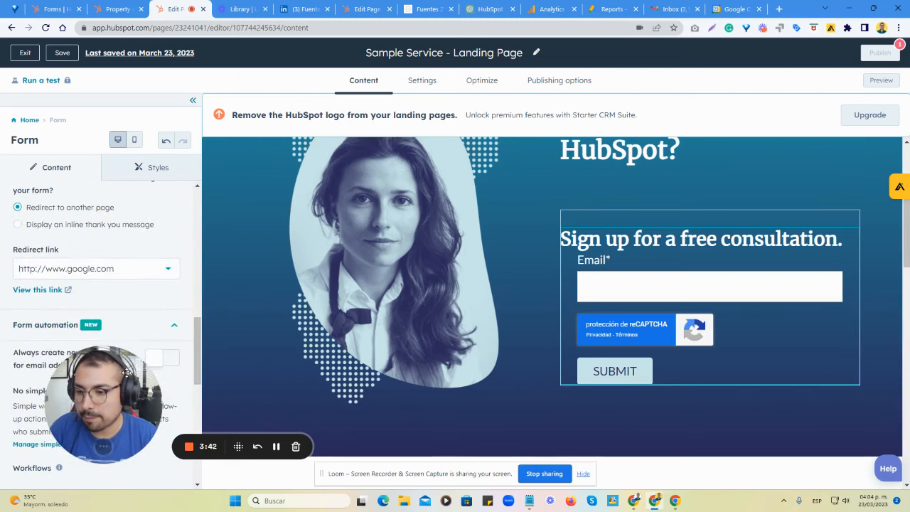
scroll(112, 297, up, 2)
scroll(113, 298, up, 1)
scroll(89, 291, down, 1)
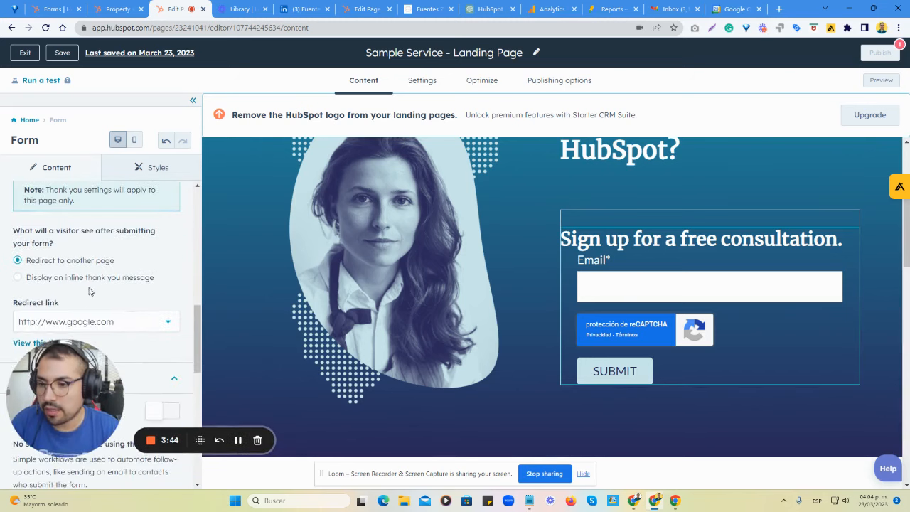
click(114, 321)
scroll(96, 264, down, 1)
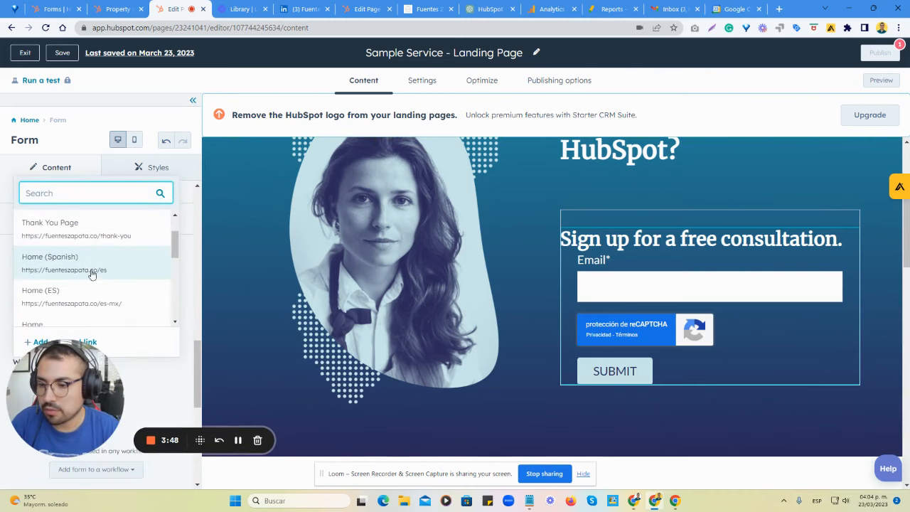
scroll(88, 286, down, 2)
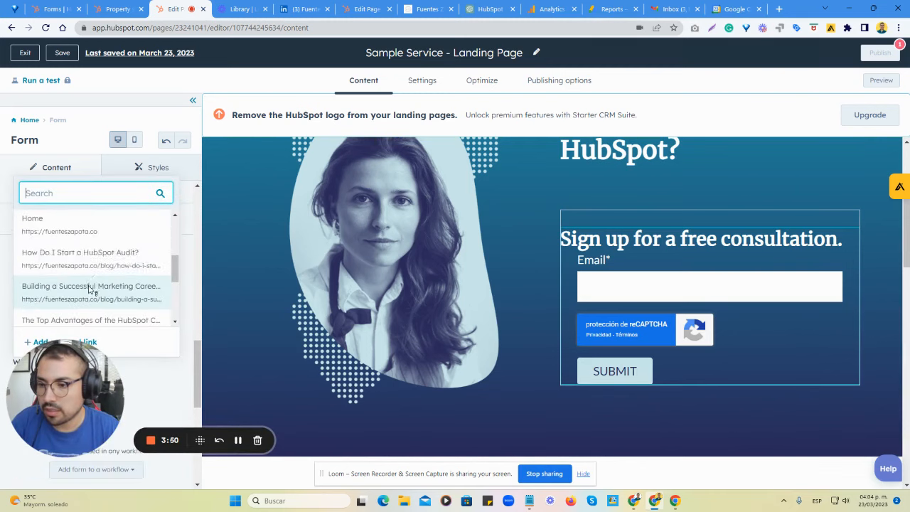
click(88, 229)
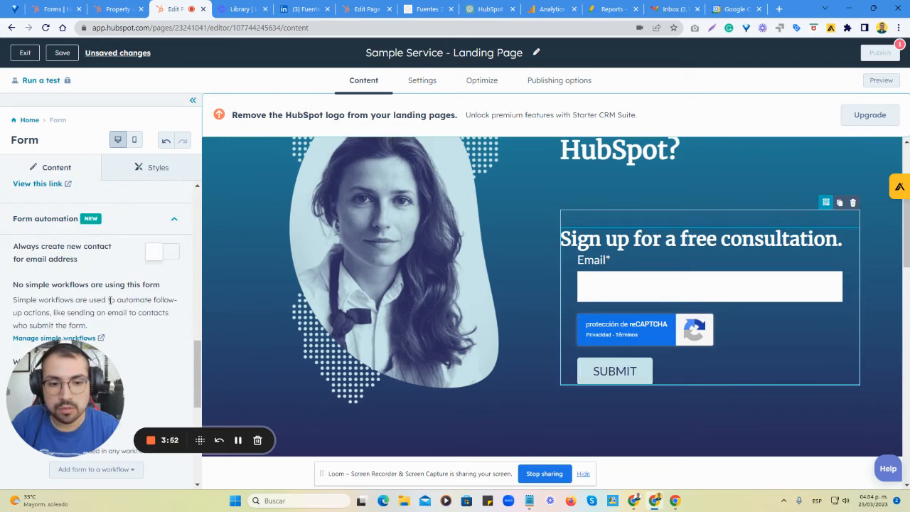
Set the form's redirect link after submission to Thank You Page.
scroll(106, 299, up, 2)
click(82, 274)
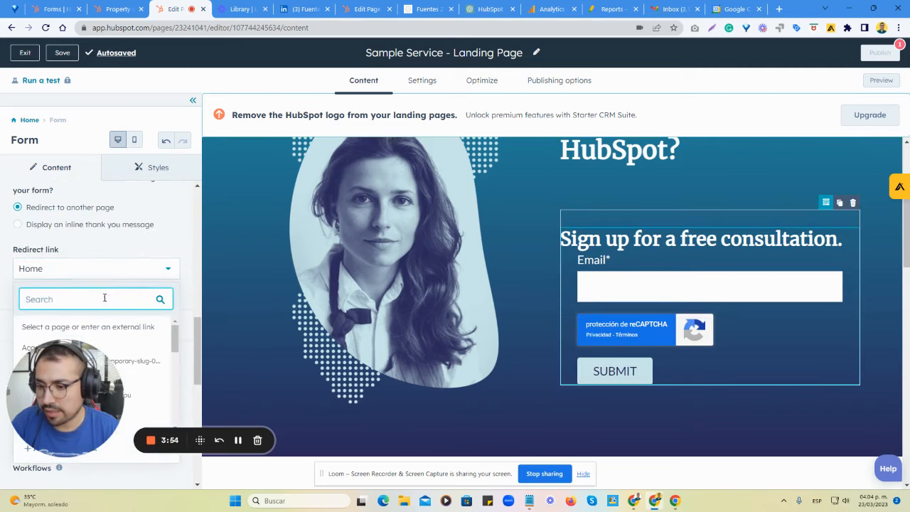
scroll(121, 313, down, 3)
click(97, 288)
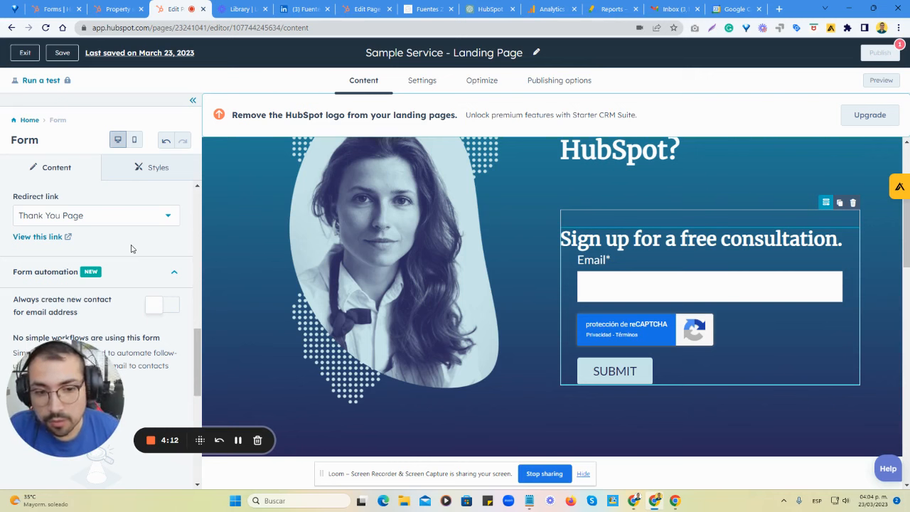
Leave the form settings and replace the text beside the coloured pencils image with the heading "Best HubSpot consulting services for SMEs".
scroll(135, 278, down, 4)
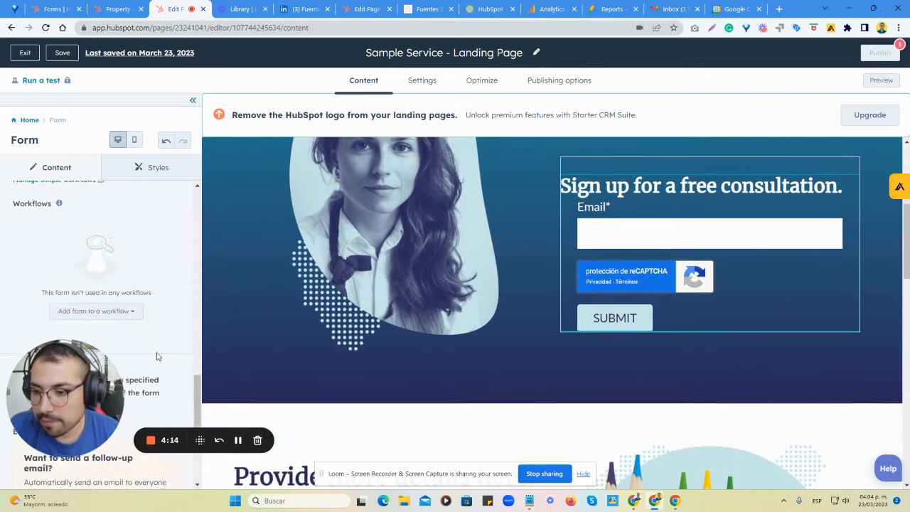
click(29, 120)
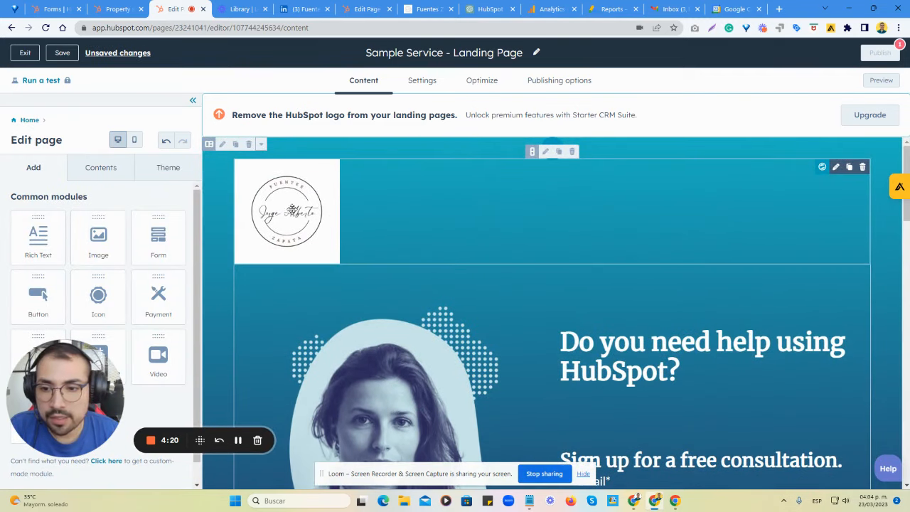
scroll(398, 252, down, 3)
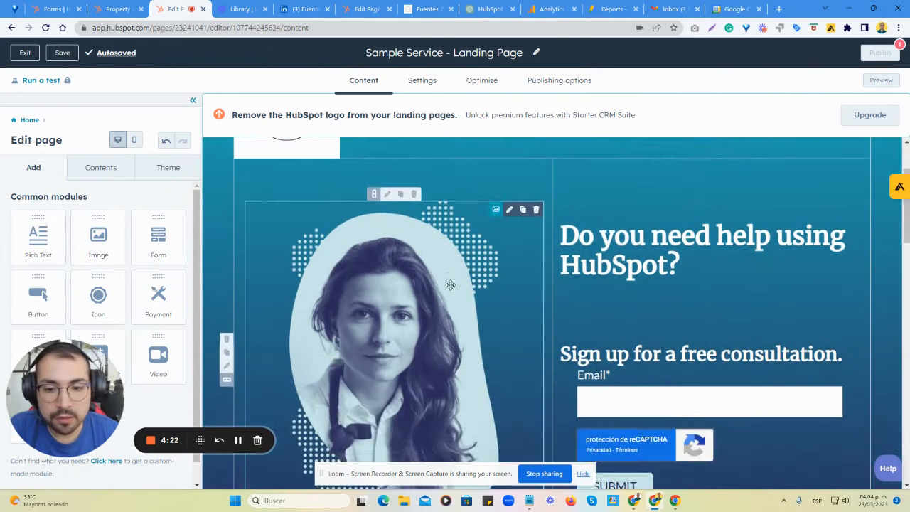
scroll(591, 282, down, 5)
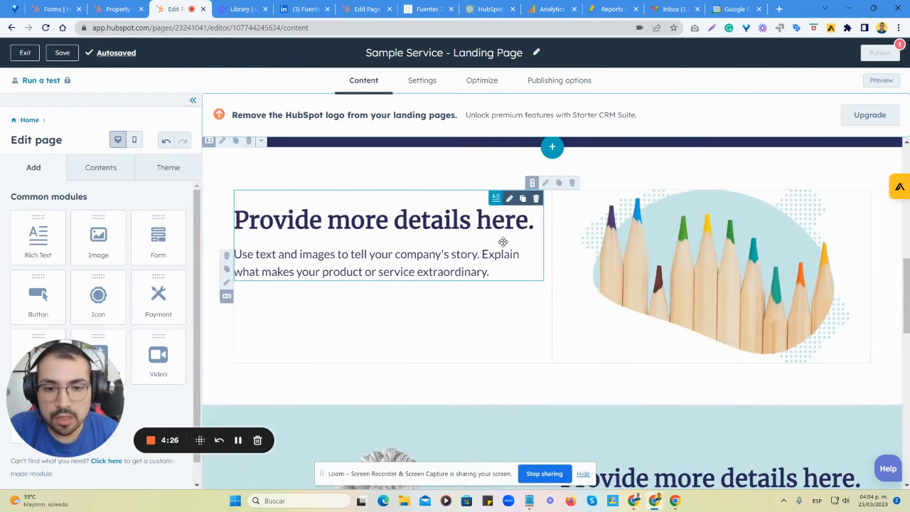
click(446, 257)
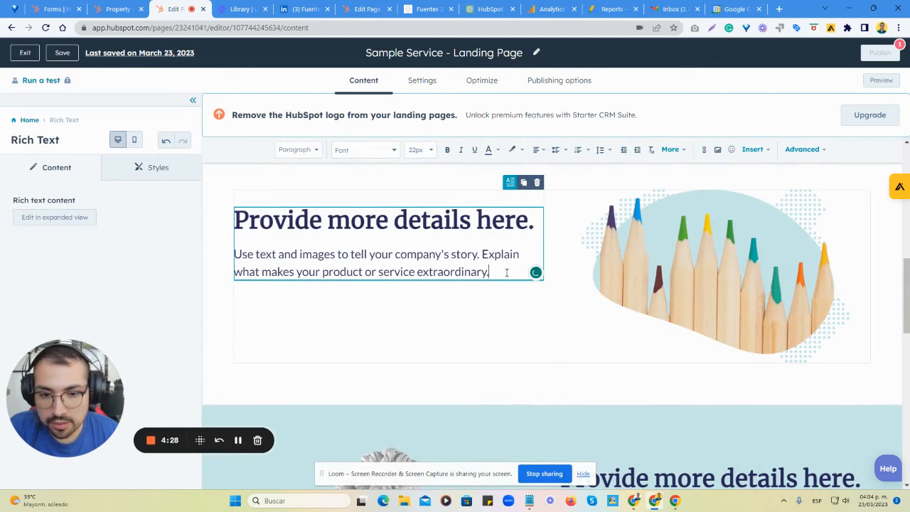
drag(507, 272, 229, 232)
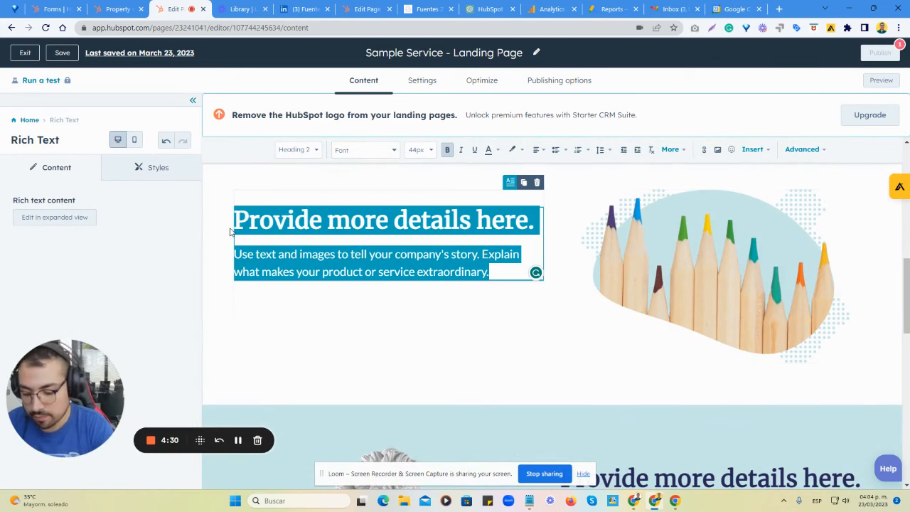
text(Best)
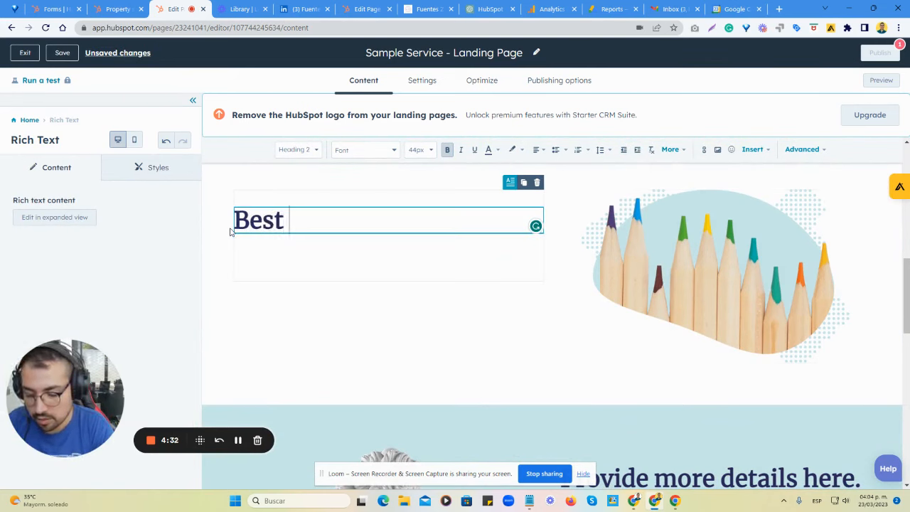
text( in-ho)
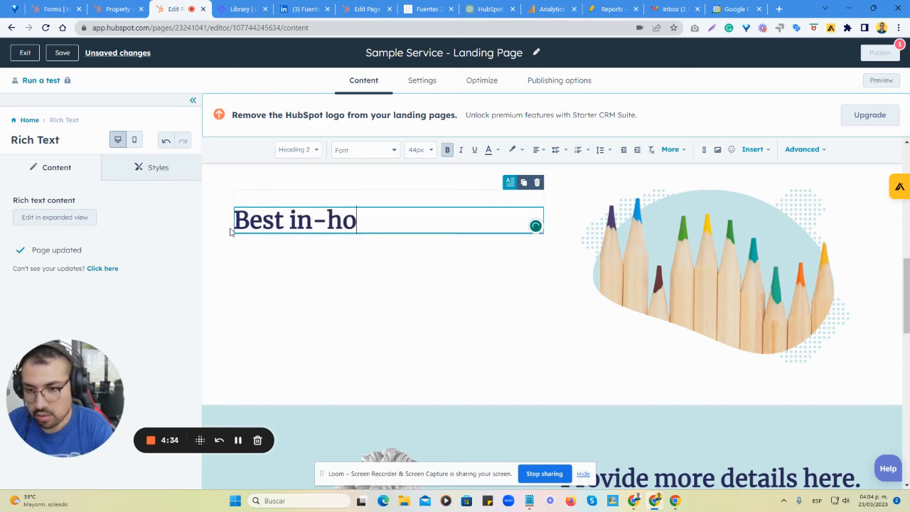
key(BackSpace)
key(BackSpace)
key(BackSpace)
key(BackSpace)
key(BackSpace)
text(HubS)
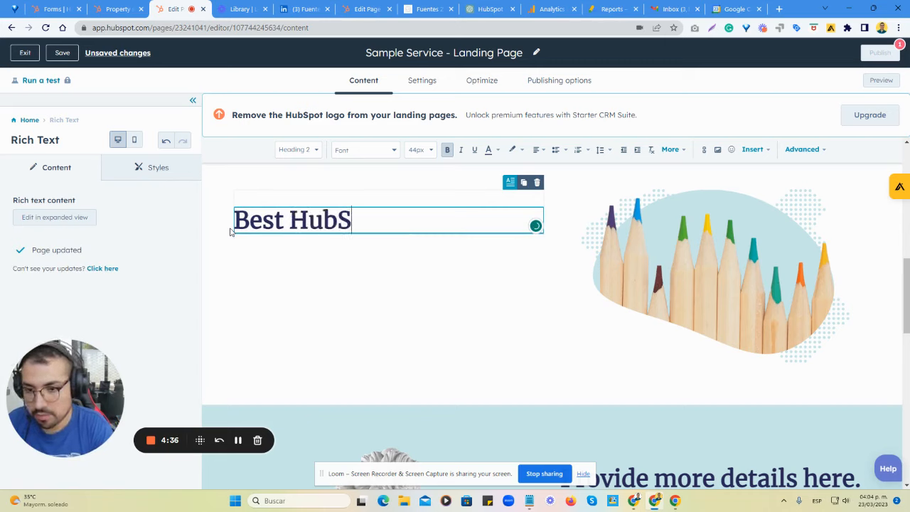
text(pot )
text(con)
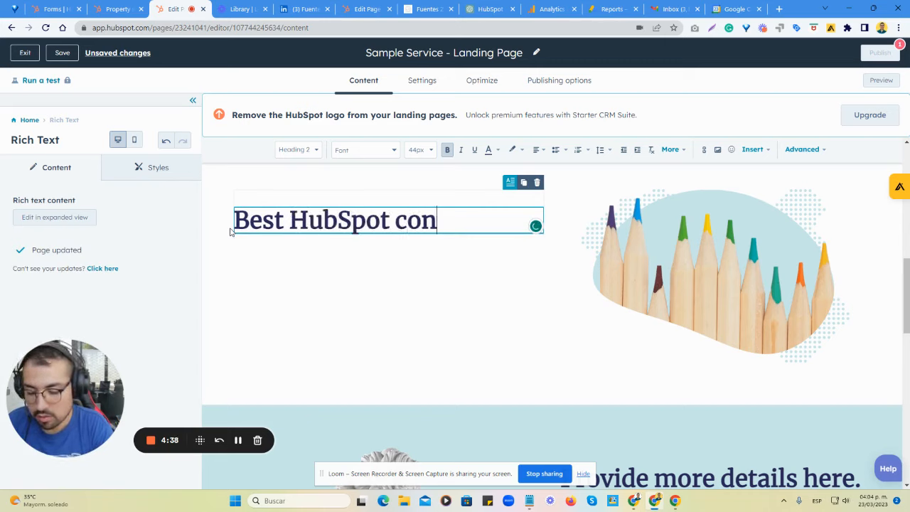
text(sulting services)
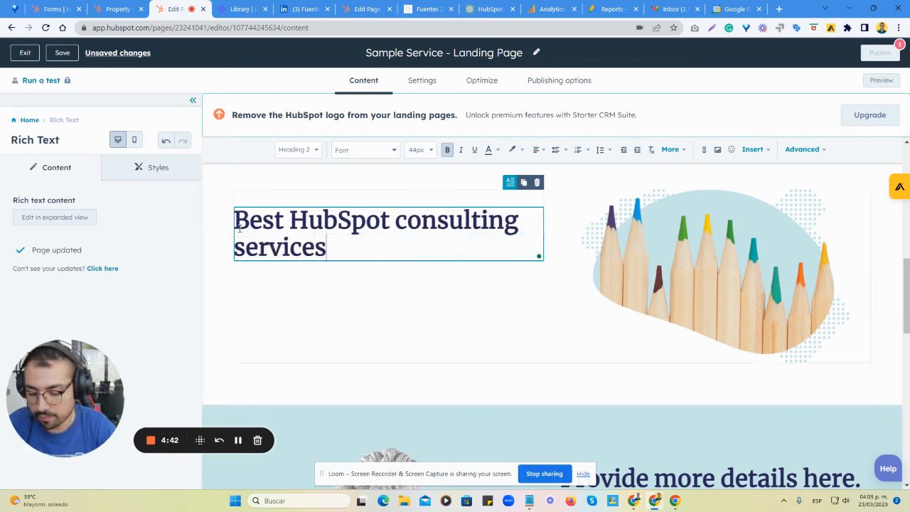
text( for )
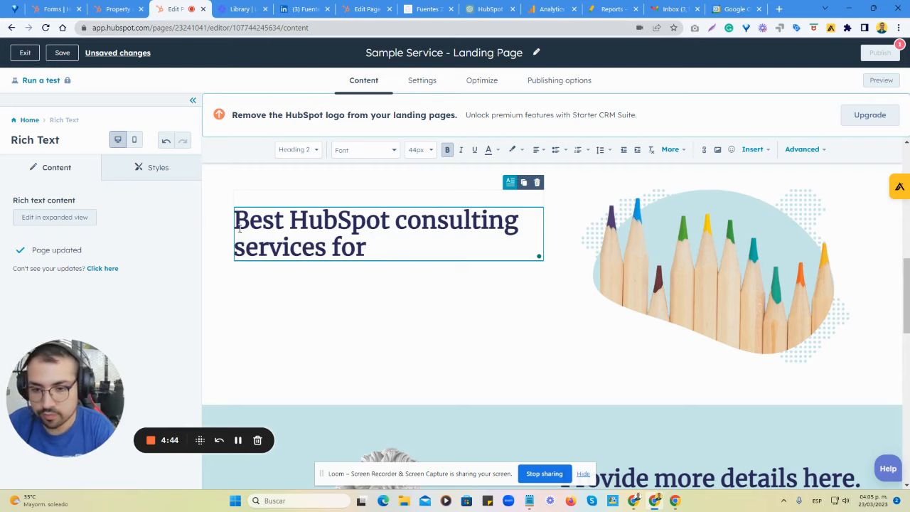
text(SMEs)
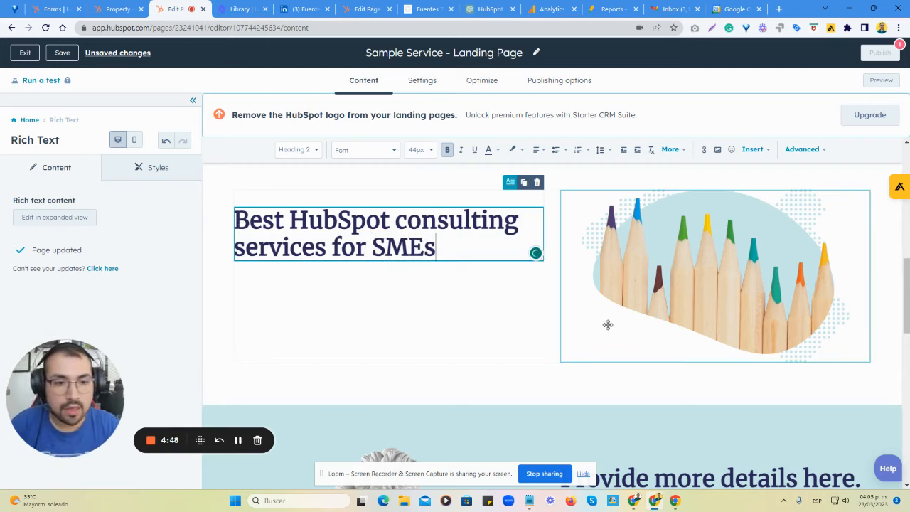
Replace the coloured pencils image with the HubSpot Solutions Partner Program Provider badge from the recent images.
click(626, 303)
click(91, 244)
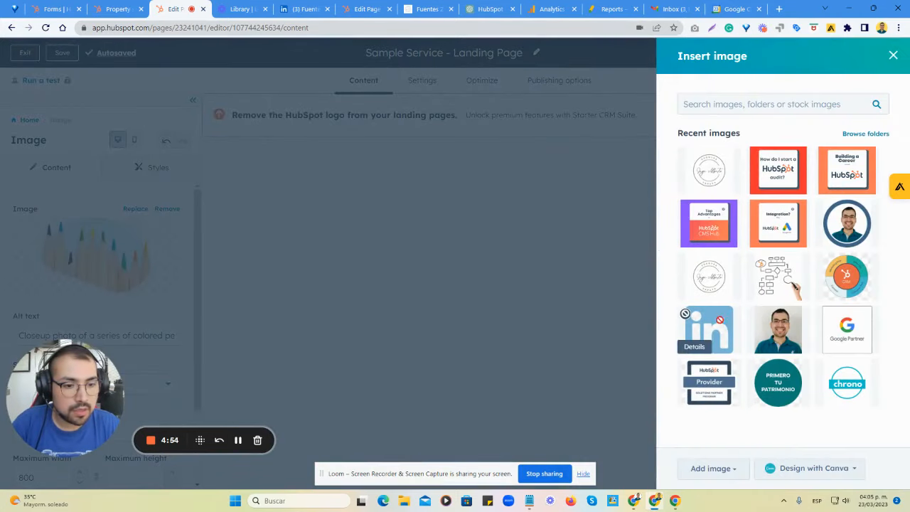
click(719, 385)
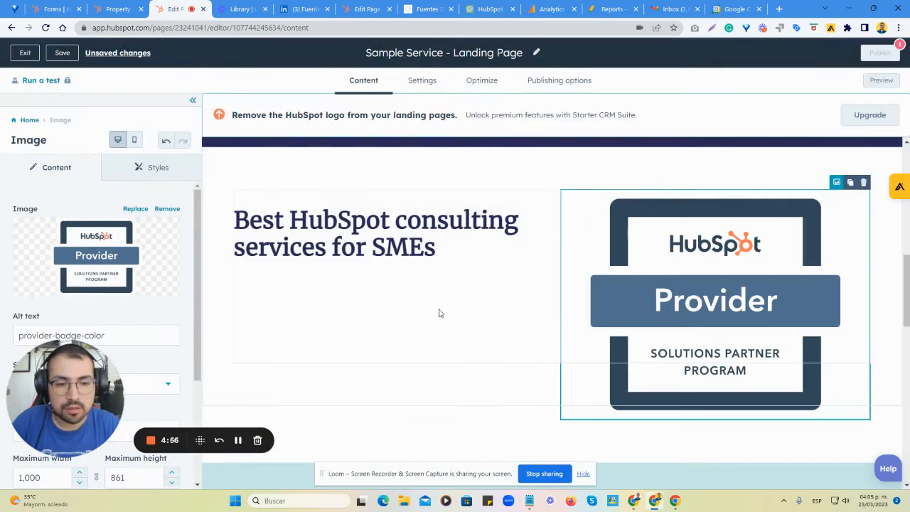
Delete the statue image section and the three-feature section below the Provider badge.
scroll(720, 328, down, 6)
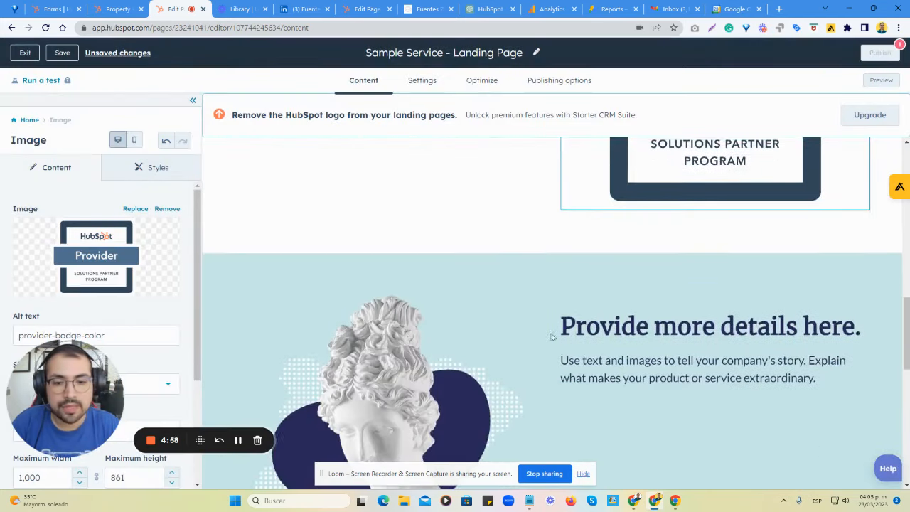
scroll(491, 306, up, 2)
click(648, 275)
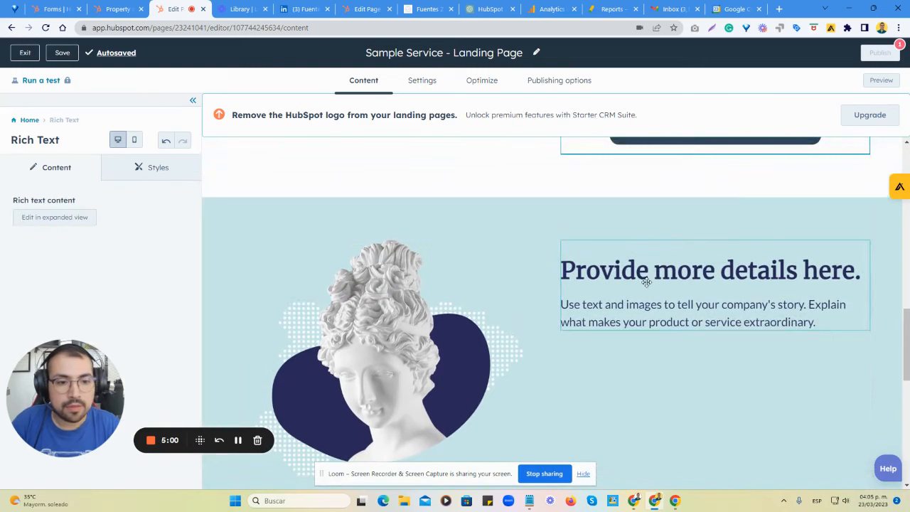
click(605, 221)
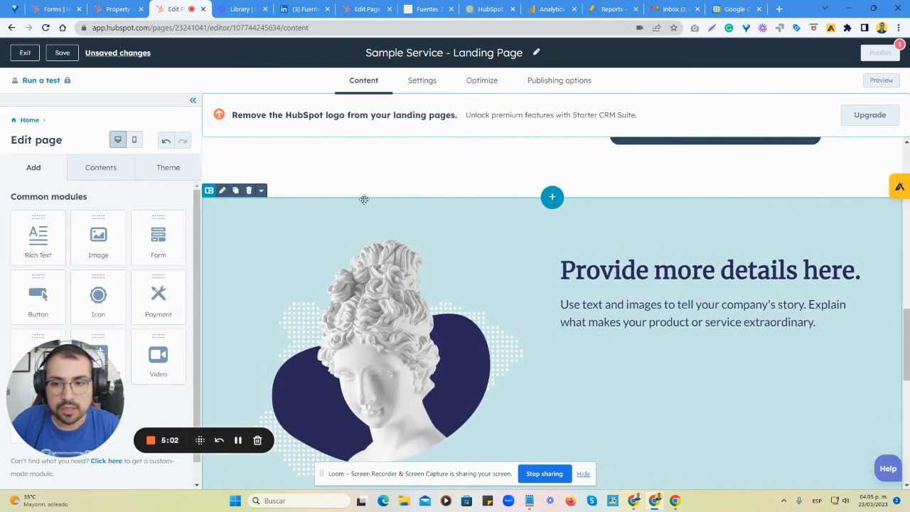
click(249, 192)
scroll(542, 319, down, 3)
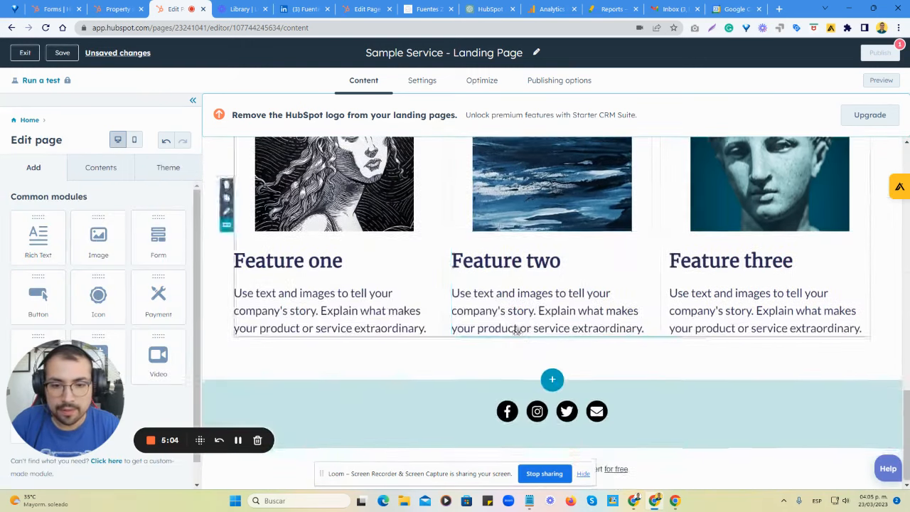
scroll(517, 329, up, 3)
click(248, 184)
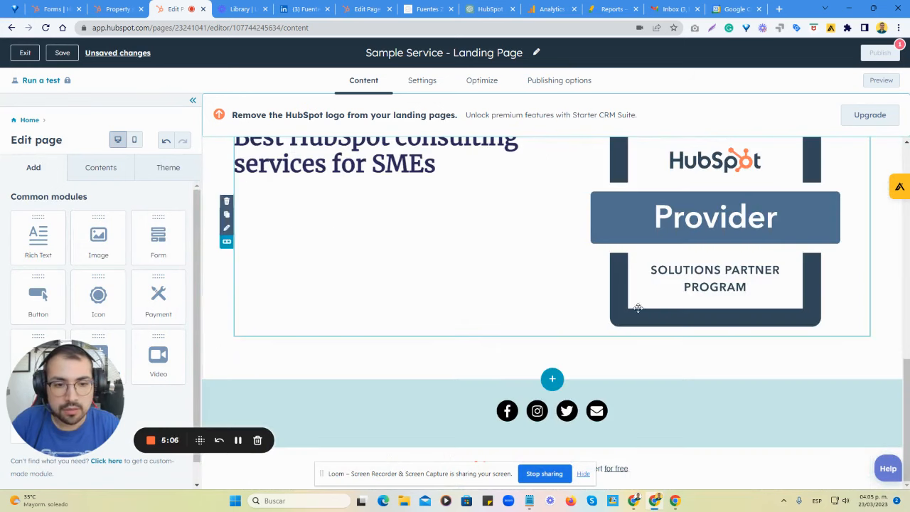
Review the shortened page and examine the modules and section layouts available for adding content.
scroll(555, 394, up, 8)
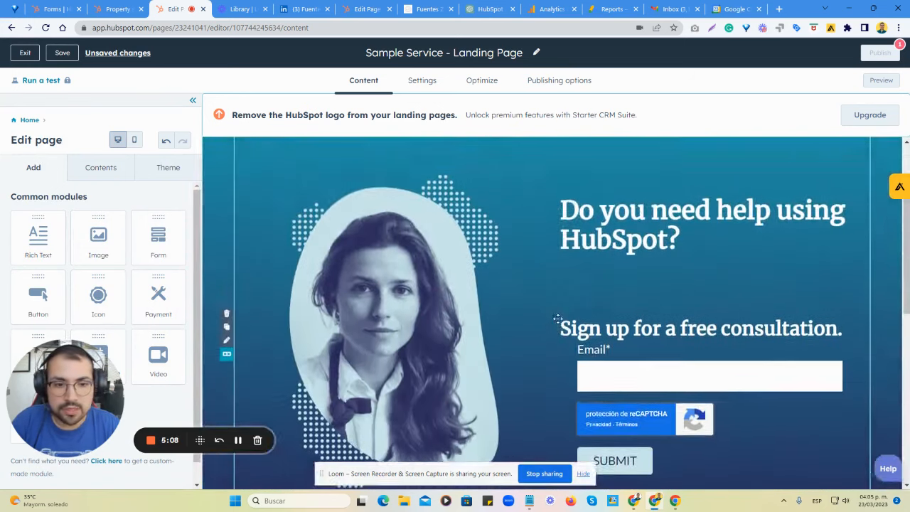
scroll(545, 311, down, 2)
scroll(633, 301, up, 1)
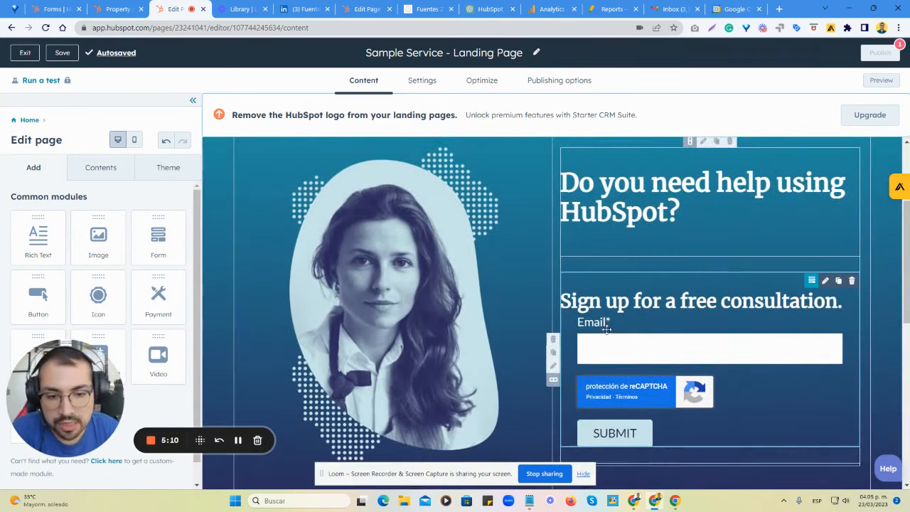
scroll(608, 335, down, 5)
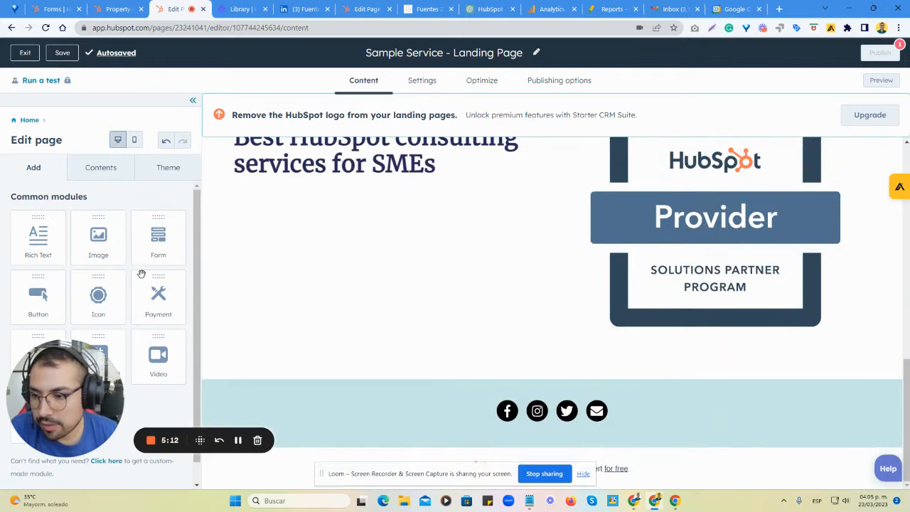
scroll(138, 278, down, 1)
drag(82, 388, 158, 397)
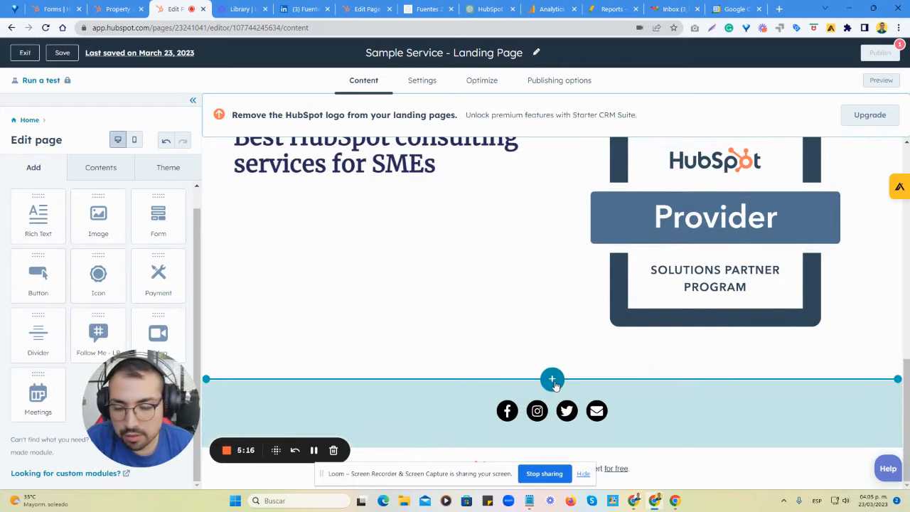
click(553, 379)
click(742, 97)
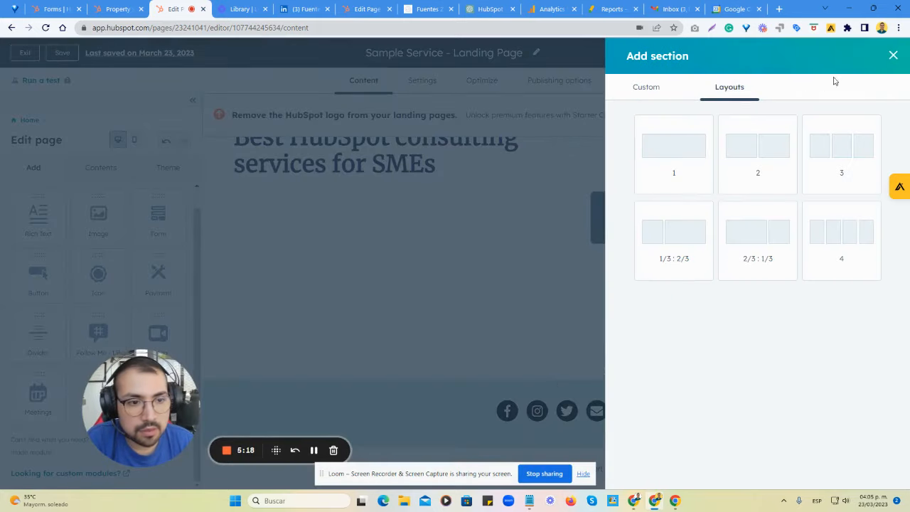
click(891, 55)
drag(116, 383, 318, 383)
scroll(98, 377, up, 1)
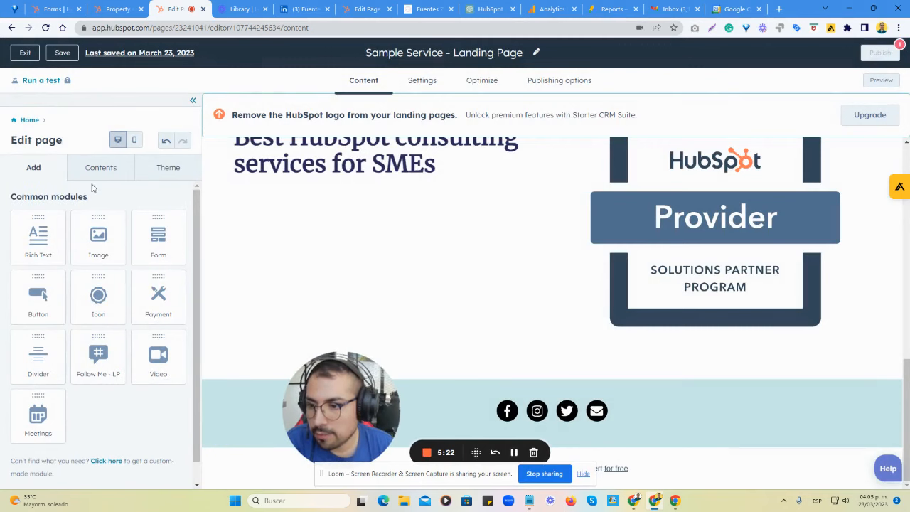
Add a form module below the Provider badge, above the footer, and assign it the existing Sample Service - Landing Page form.
drag(154, 242, 533, 348)
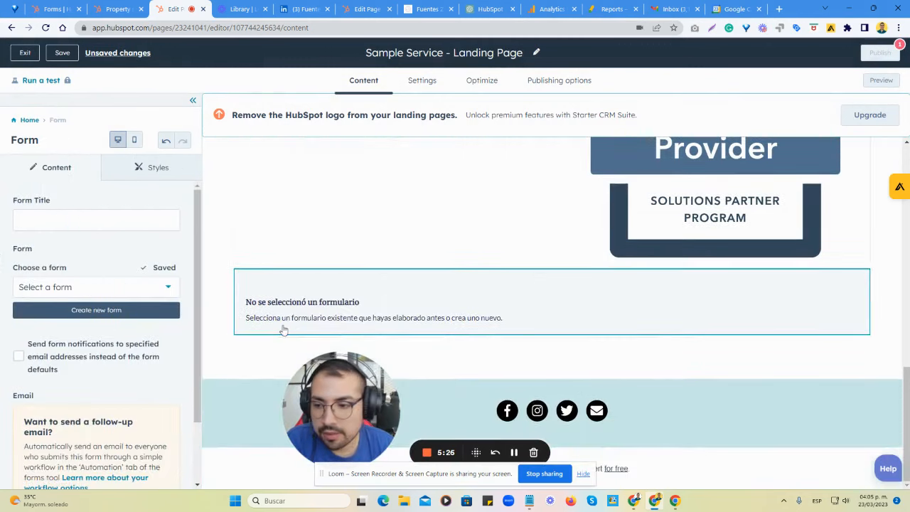
click(97, 292)
click(102, 346)
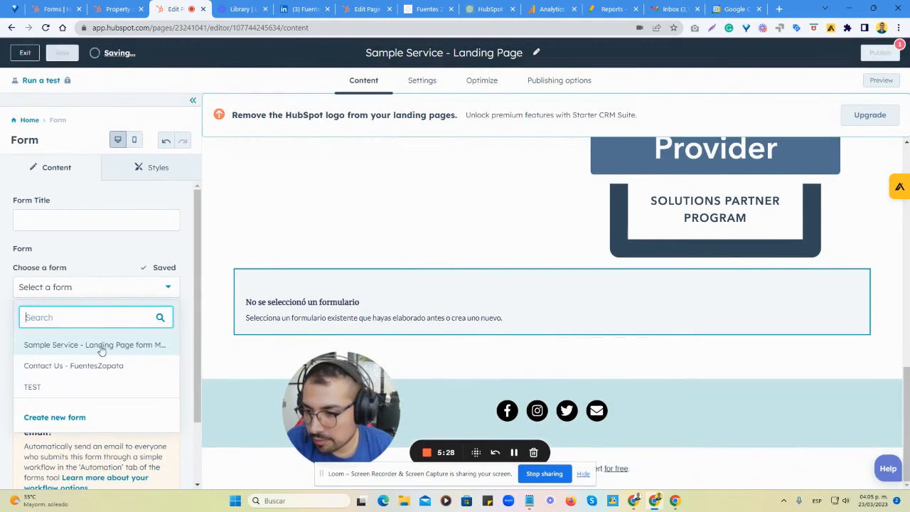
Set the new form module's title to "Schedule a Consultation".
click(81, 222)
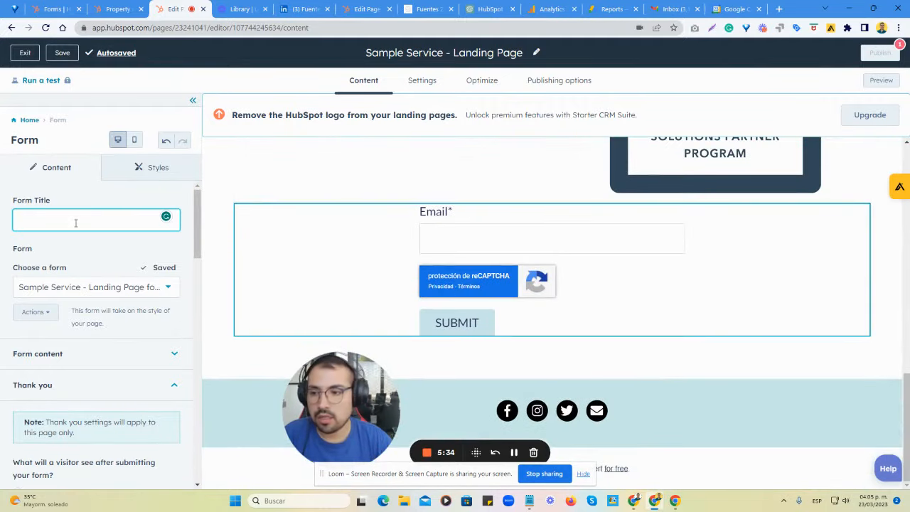
text(Sche)
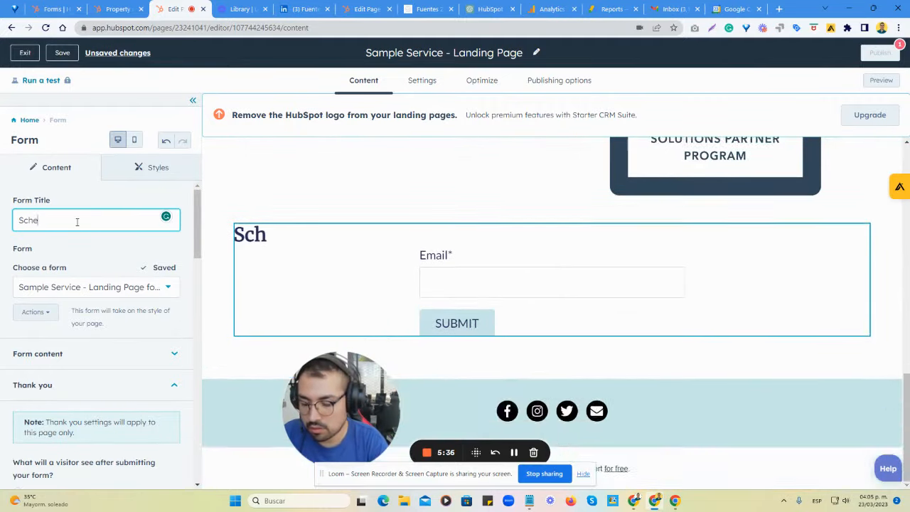
text(dule a Cons)
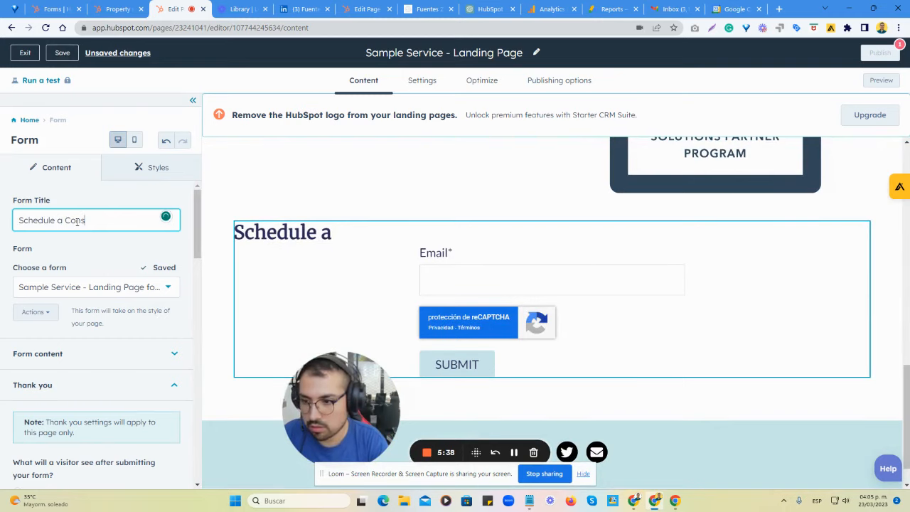
text(ultation)
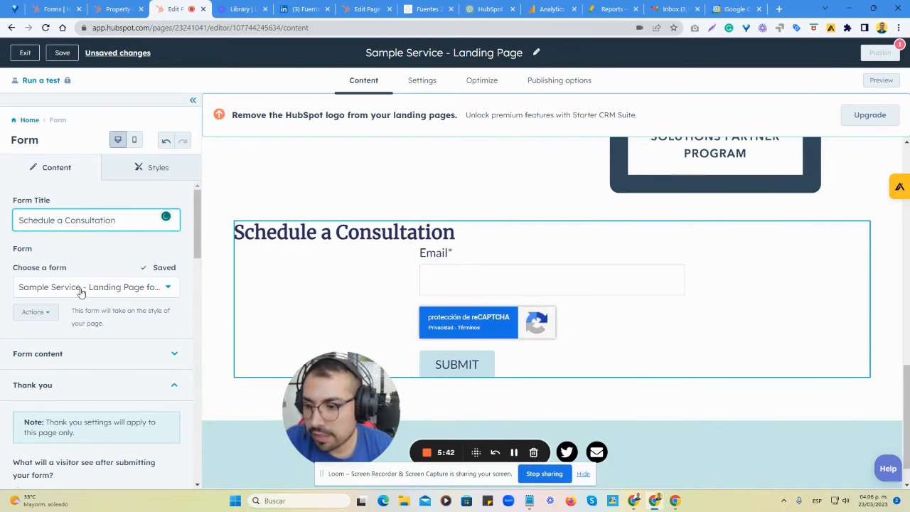
click(118, 288)
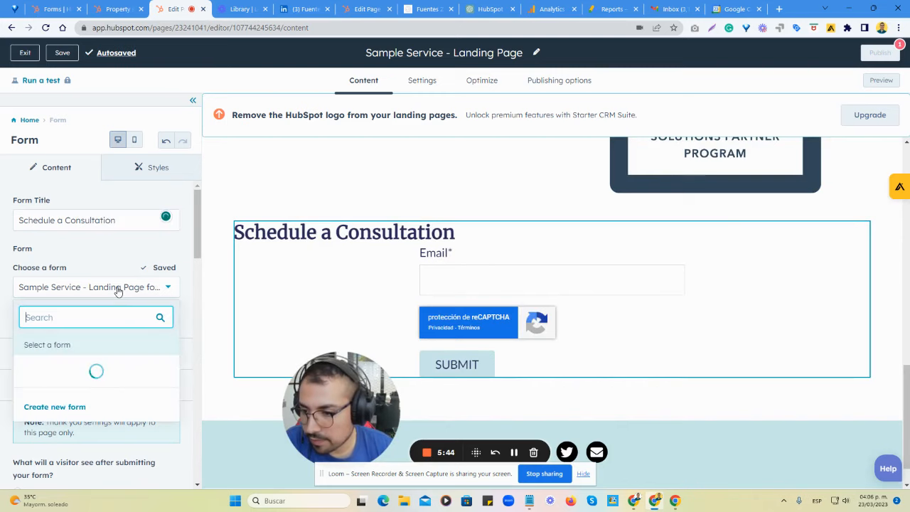
click(118, 288)
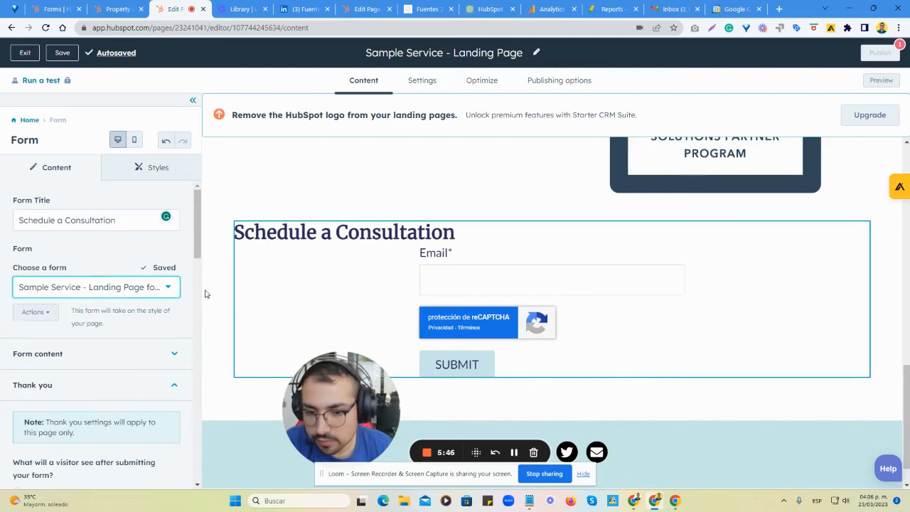
click(472, 259)
scroll(483, 293, down, 1)
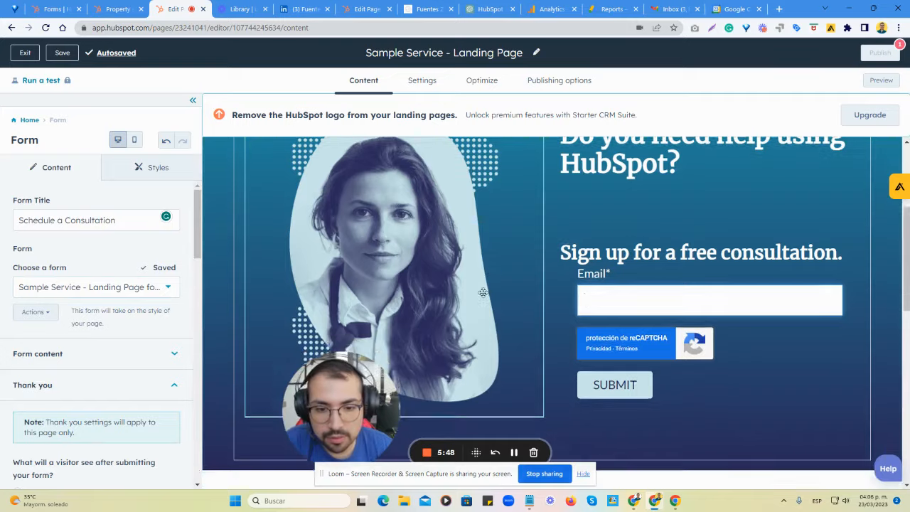
Delete the "Schedule a Consultation" form module located between the Provider badge and the footer.
scroll(481, 302, down, 8)
click(582, 211)
scroll(616, 251, down, 5)
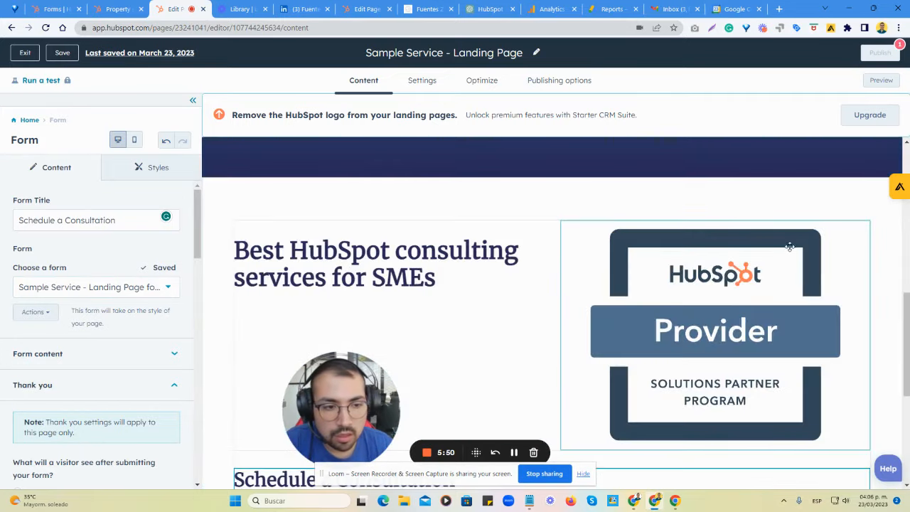
scroll(768, 263, down, 4)
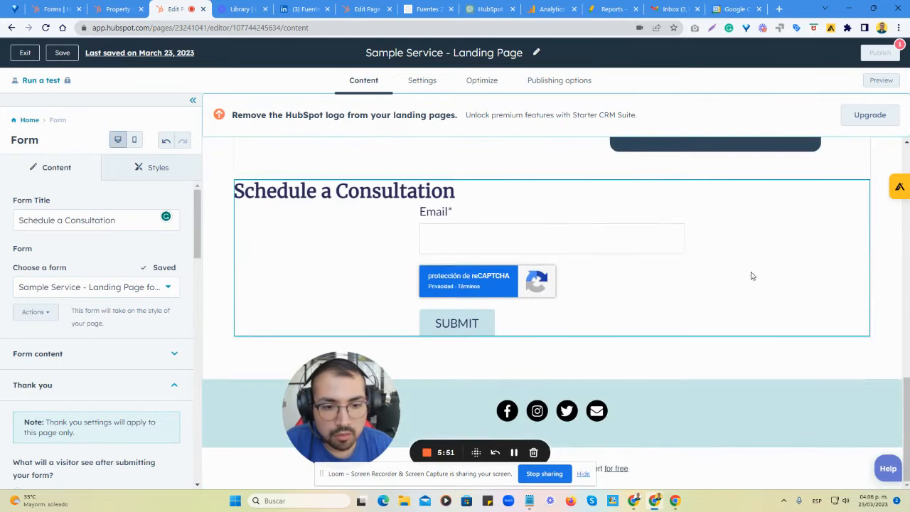
click(29, 121)
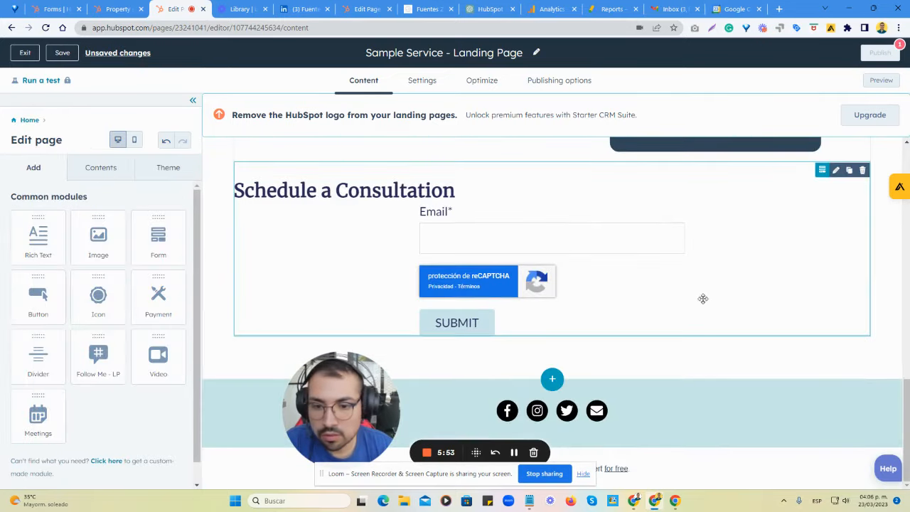
click(863, 170)
Add a rich text module below the Provider badge section, directly above the footer.
click(548, 382)
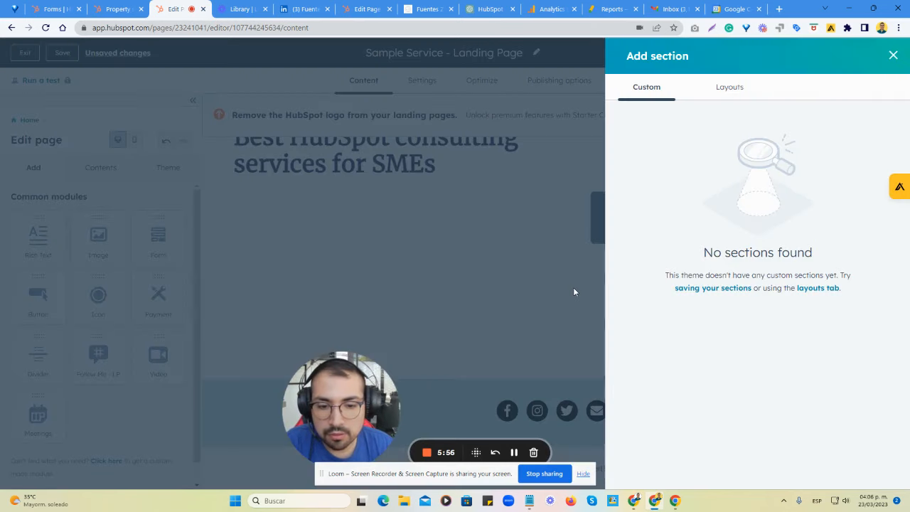
click(893, 55)
scroll(96, 262, down, 1)
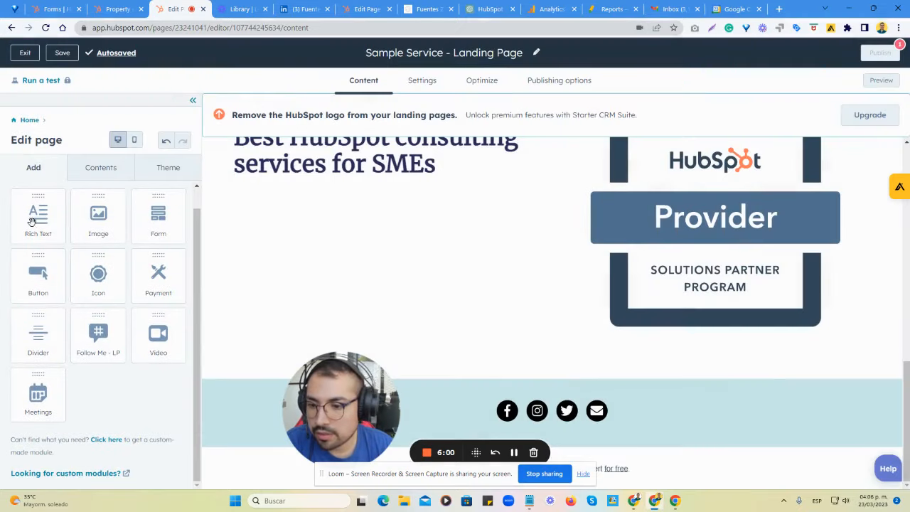
drag(32, 222, 560, 365)
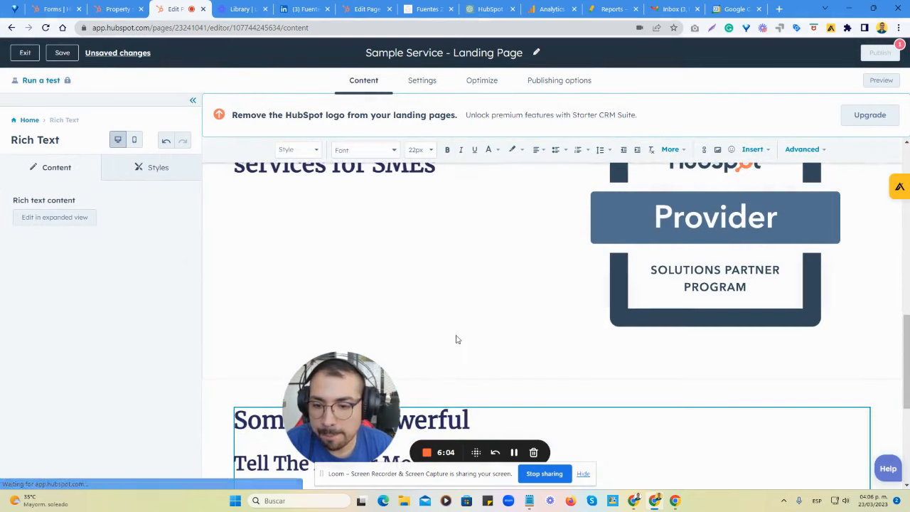
Replace all the placeholder text in the new rich text module with the heading "Schedule your meeting today".
click(445, 302)
scroll(436, 314, down, 2)
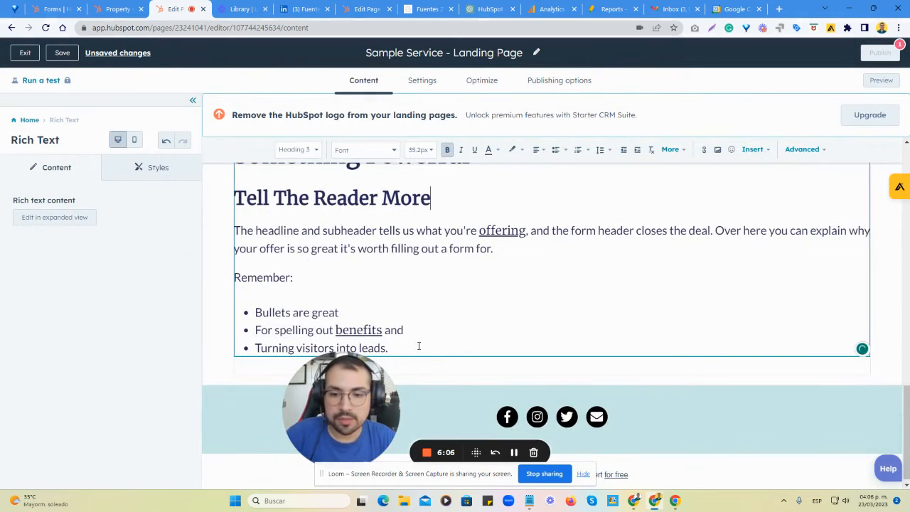
drag(419, 346, 226, 266)
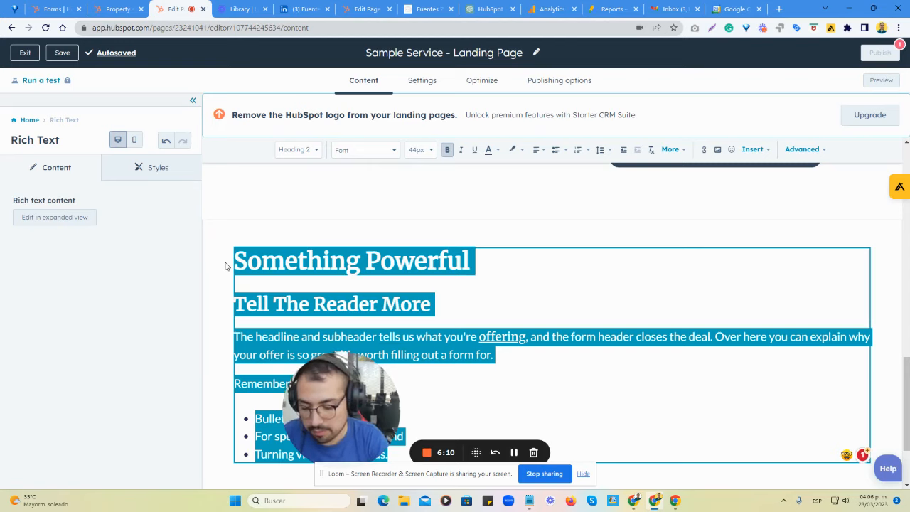
text(Schedu)
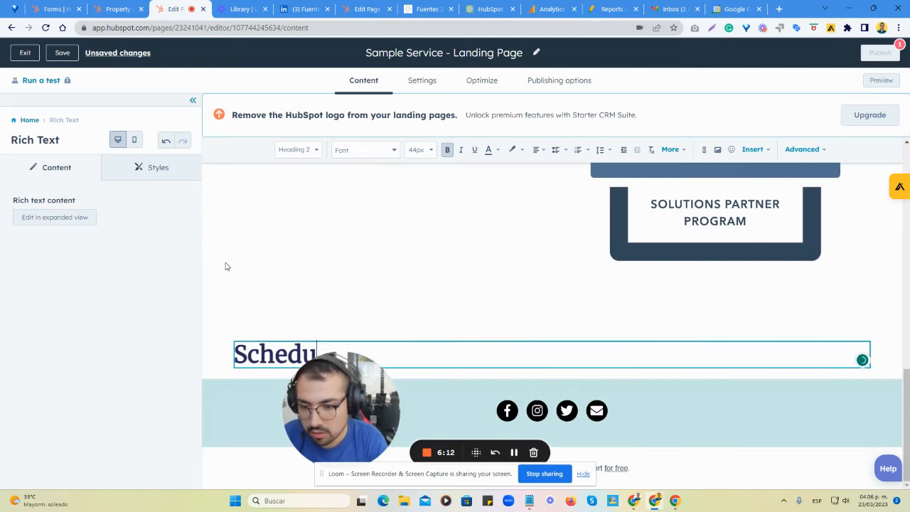
text(le your me)
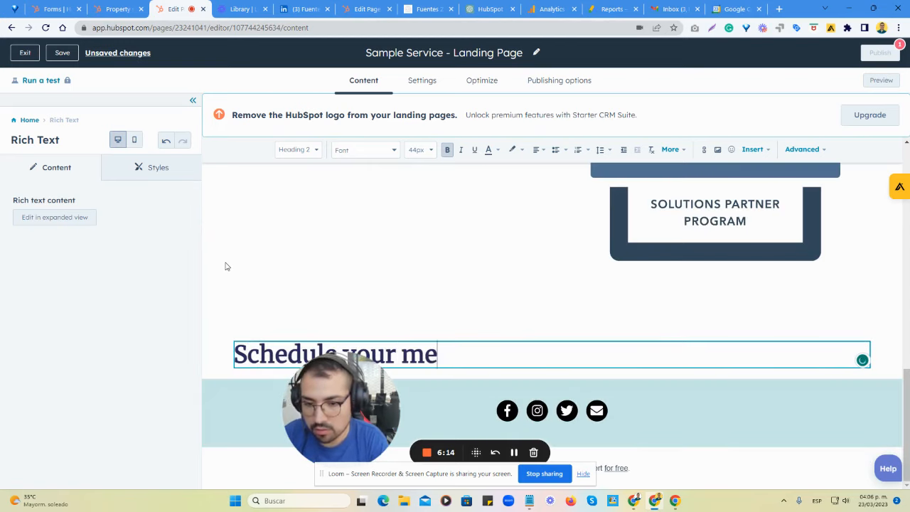
text(eting today)
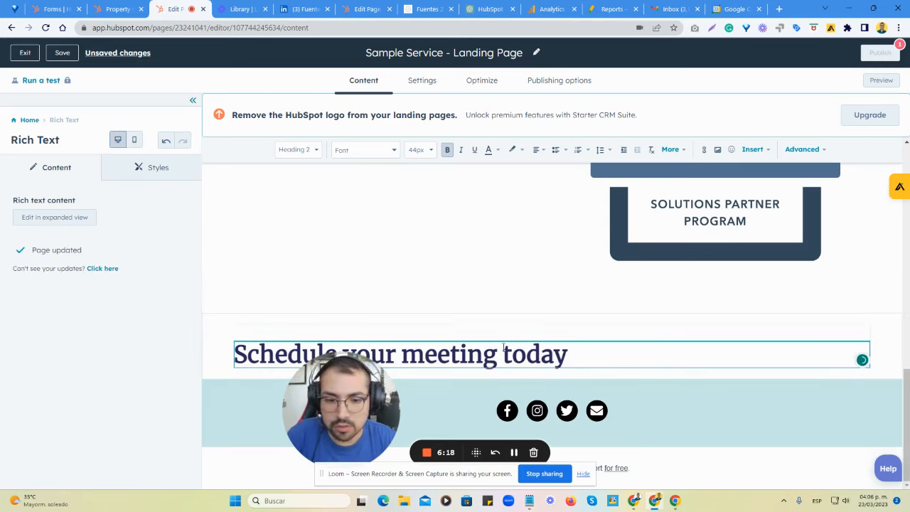
Center-align the "Schedule your meeting today" heading.
drag(615, 356, 225, 360)
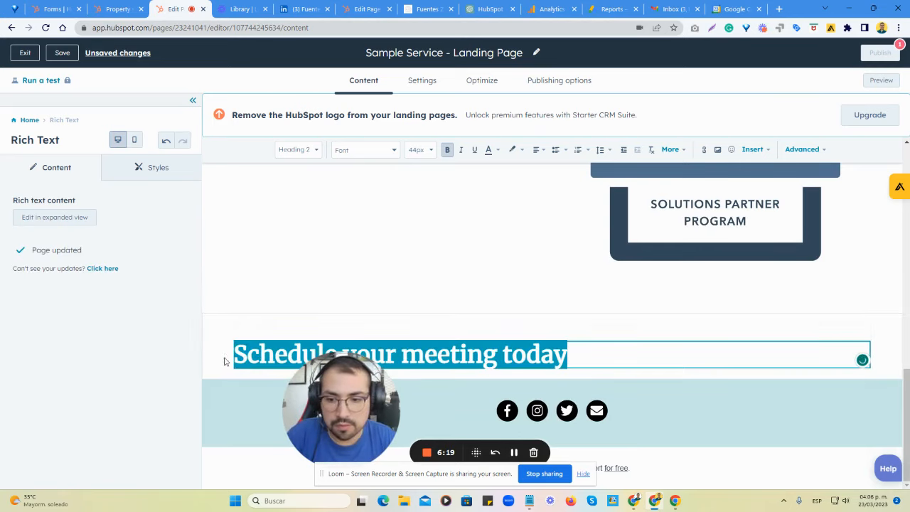
click(540, 155)
click(545, 193)
click(892, 350)
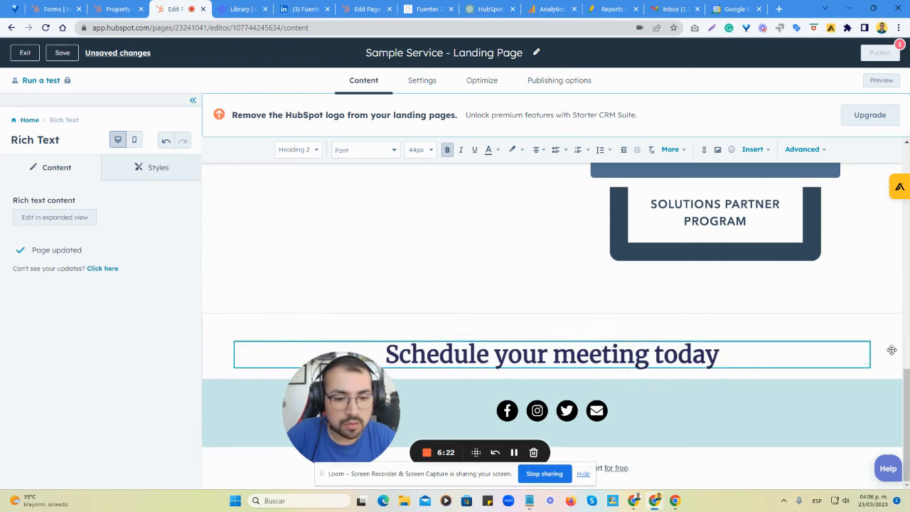
Add a button module below the "Schedule your meeting today" heading, keeping its link External and marking it No follow.
drag(32, 276, 562, 369)
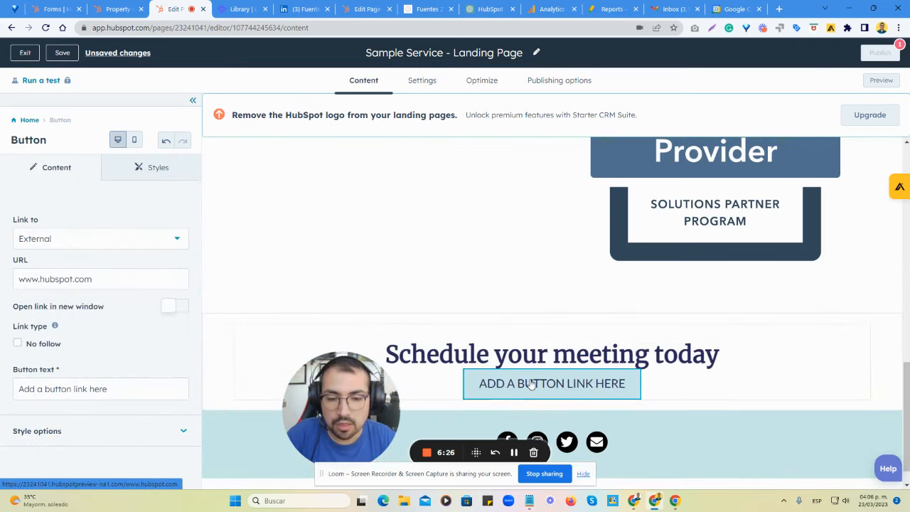
click(84, 243)
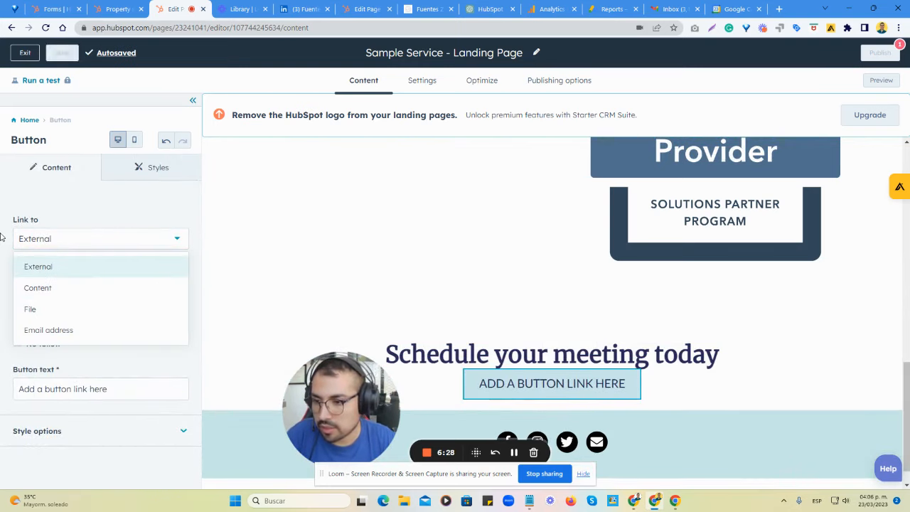
click(32, 266)
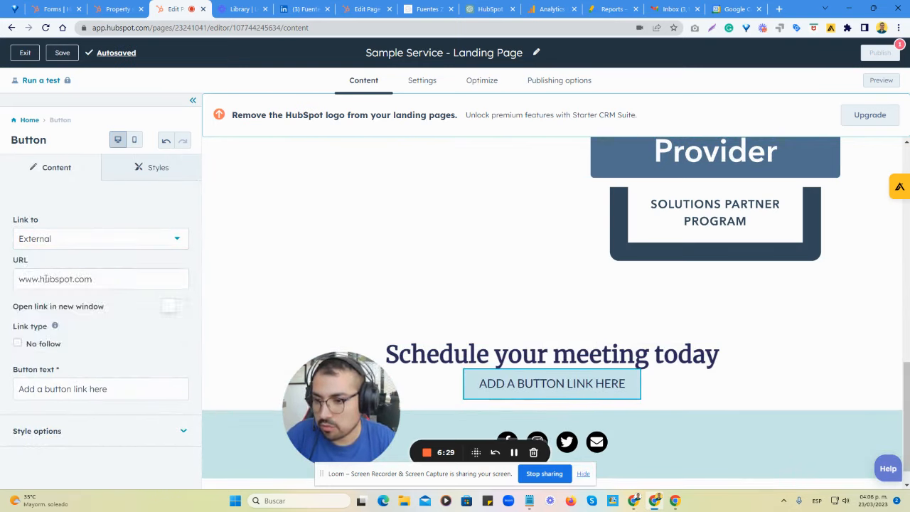
click(30, 345)
Set the new button's text to "Schedule a Free Consultation".
drag(120, 392, 2, 378)
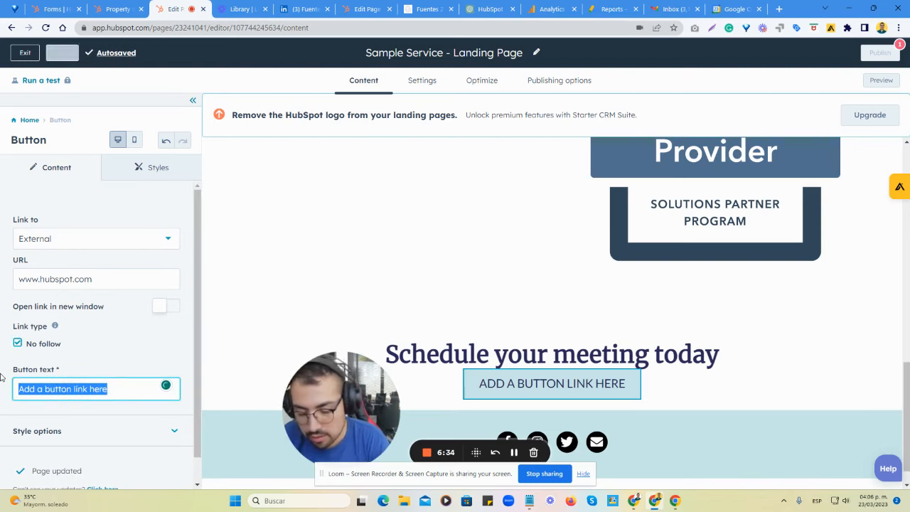
text(Sche)
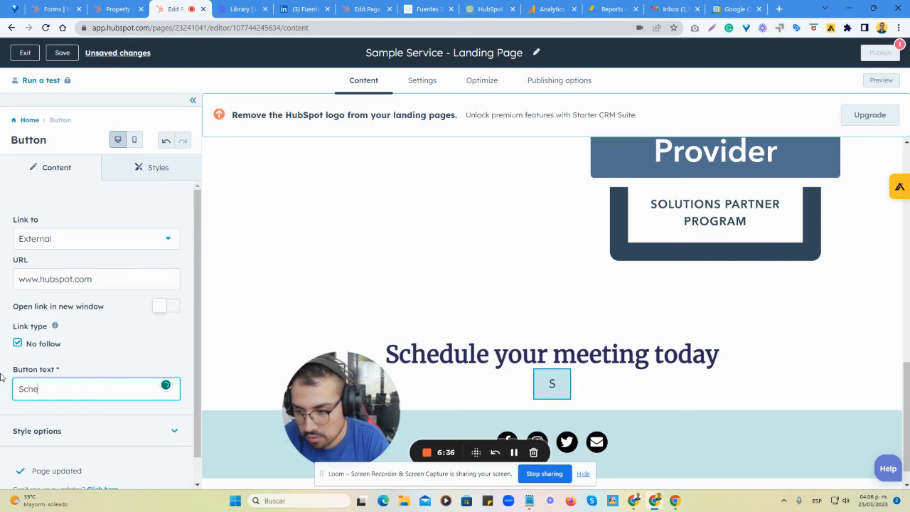
text(dule a Fr)
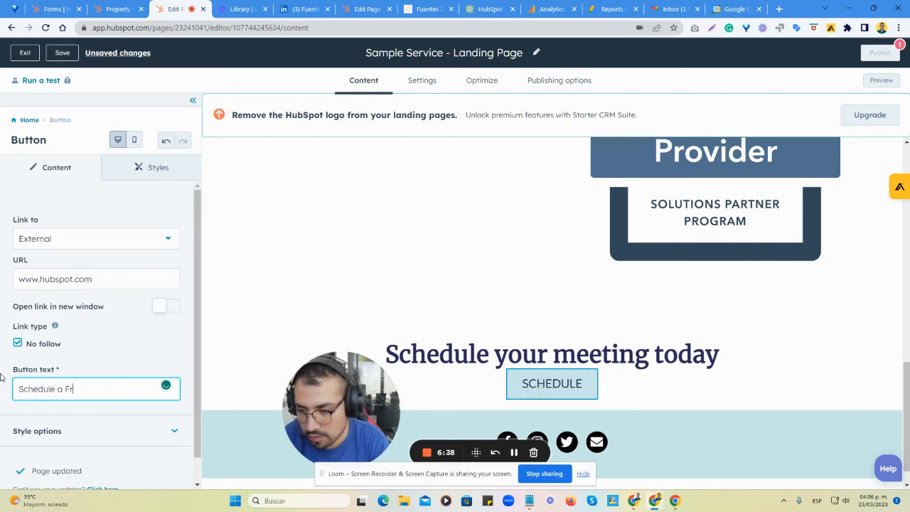
text(ee Consultation)
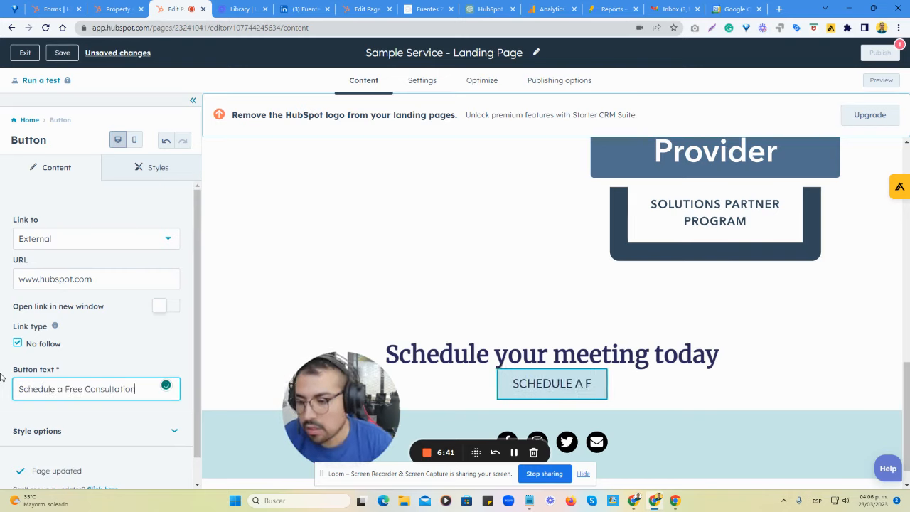
click(118, 344)
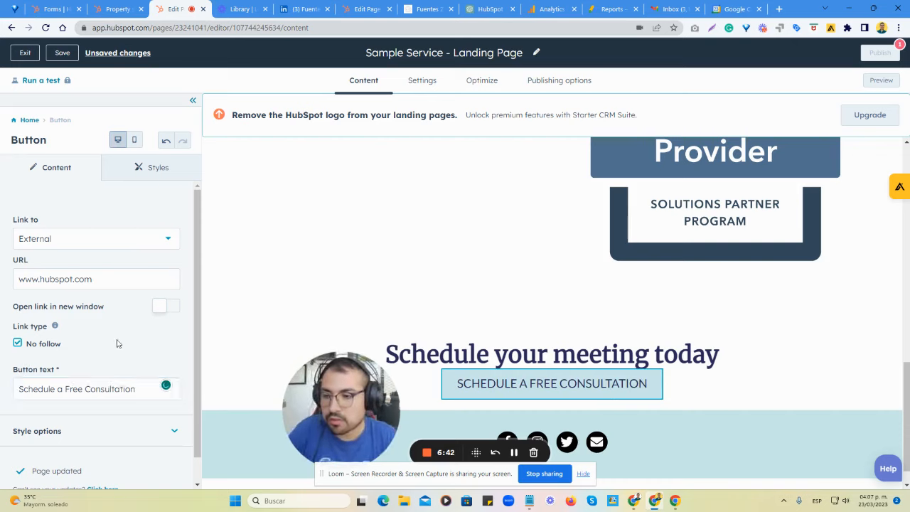
Switch the button's link type to Content and look through the pages it can point to.
click(96, 242)
click(32, 220)
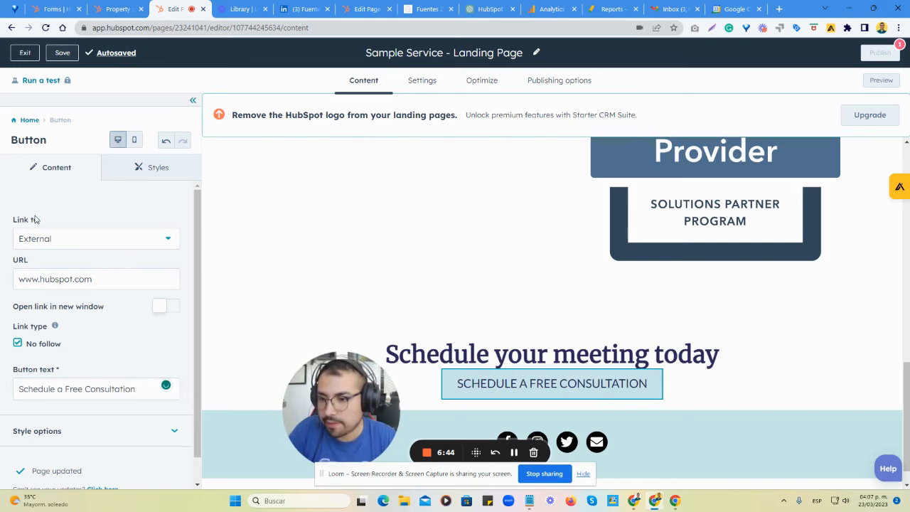
click(55, 240)
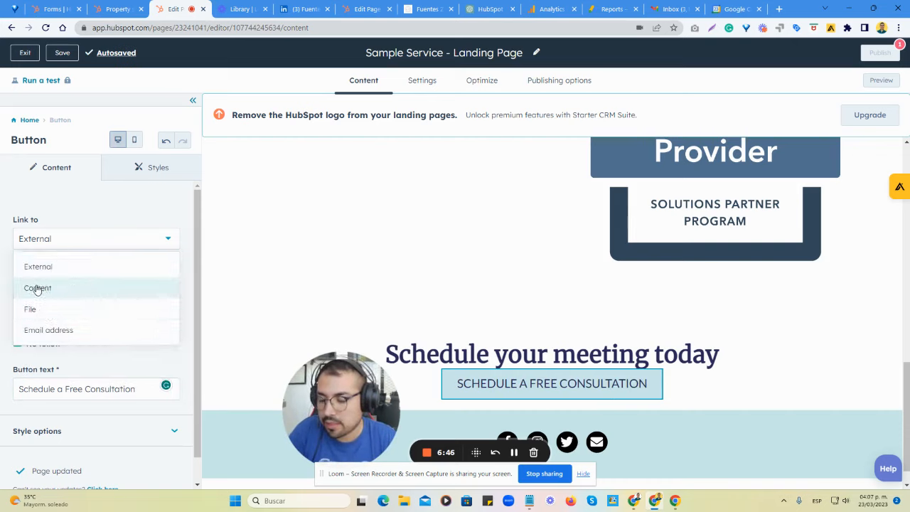
click(37, 288)
click(72, 279)
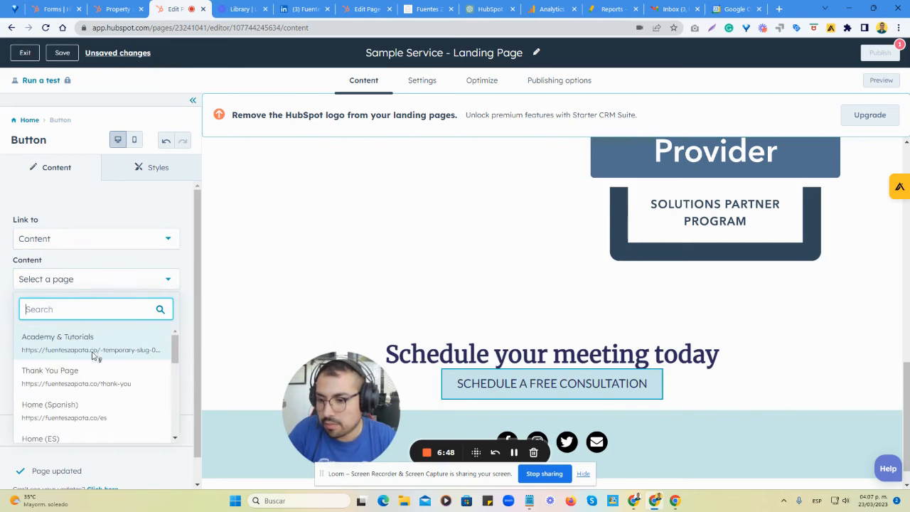
scroll(96, 356, down, 10)
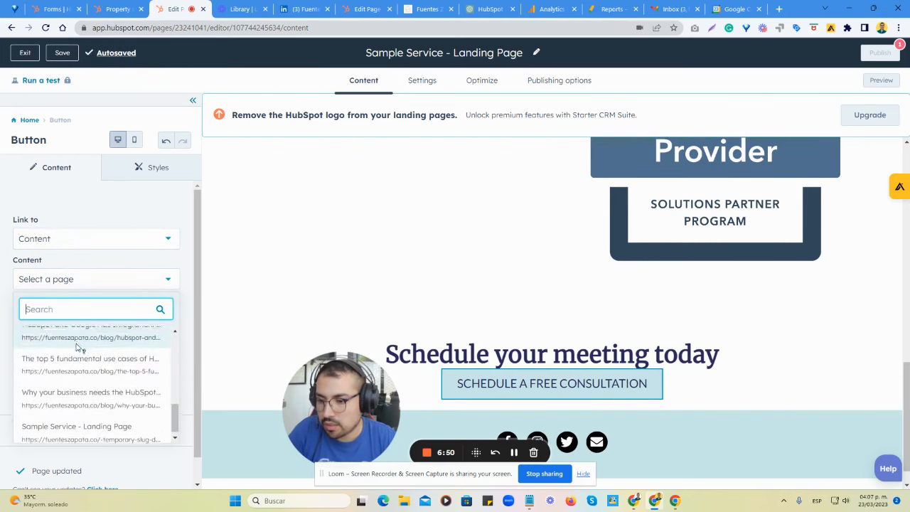
scroll(80, 348, up, 10)
click(6, 307)
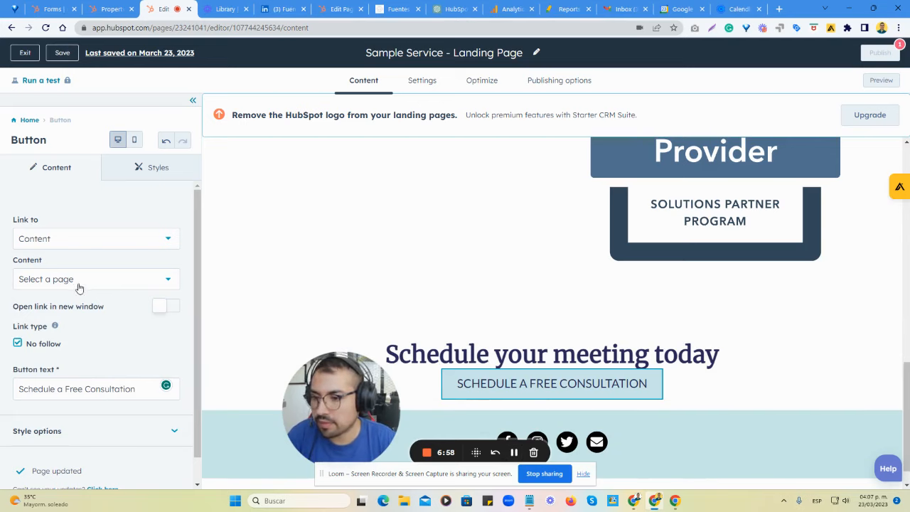
Set the button's link type to External and paste the Calendly scheduling link as its URL.
click(71, 239)
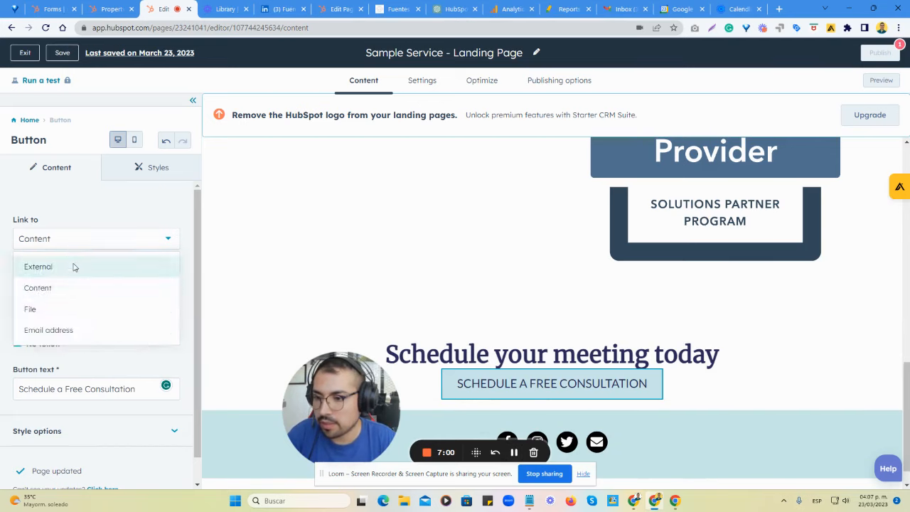
click(73, 266)
click(60, 281)
drag(123, 281, 2, 285)
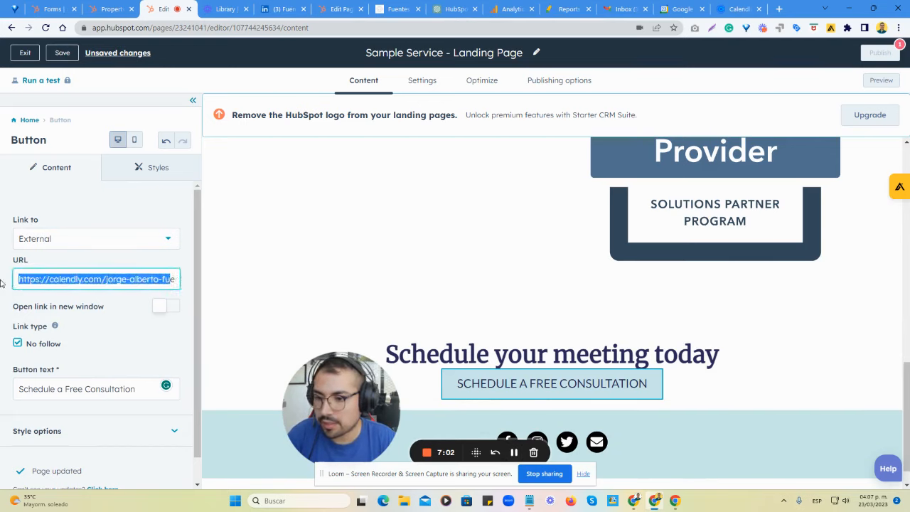
click(127, 311)
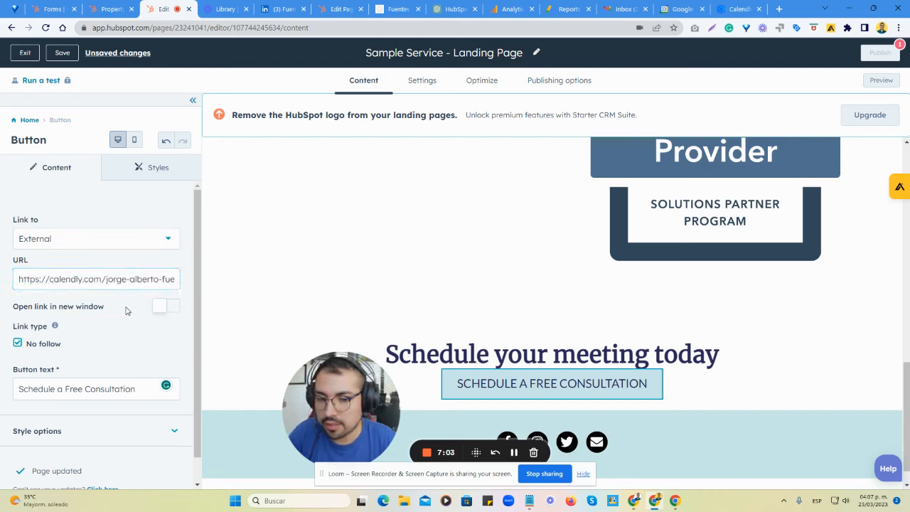
Make the button's link open in a new window and expand the button's style options.
click(167, 307)
scroll(128, 320, down, 1)
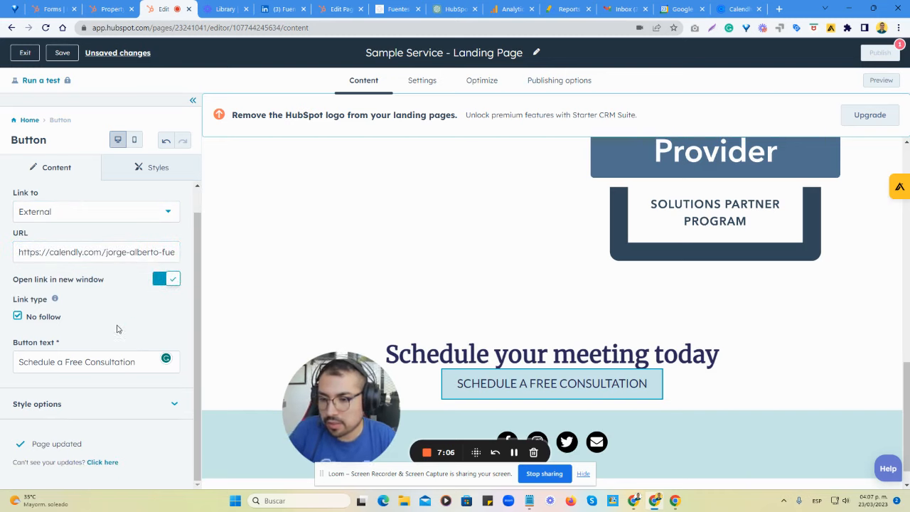
click(72, 411)
scroll(129, 384, up, 1)
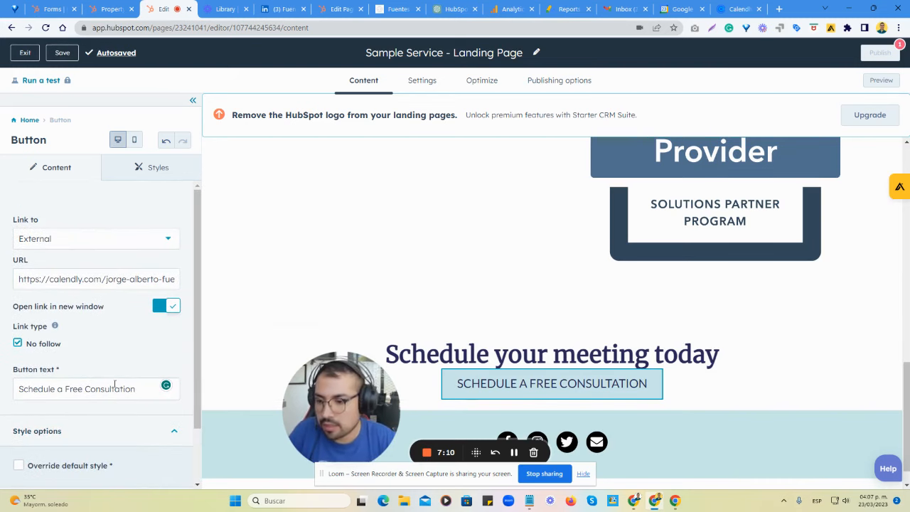
Insert an empty line below the "Schedule your meeting today" heading to space it from the button, and review the page.
click(427, 354)
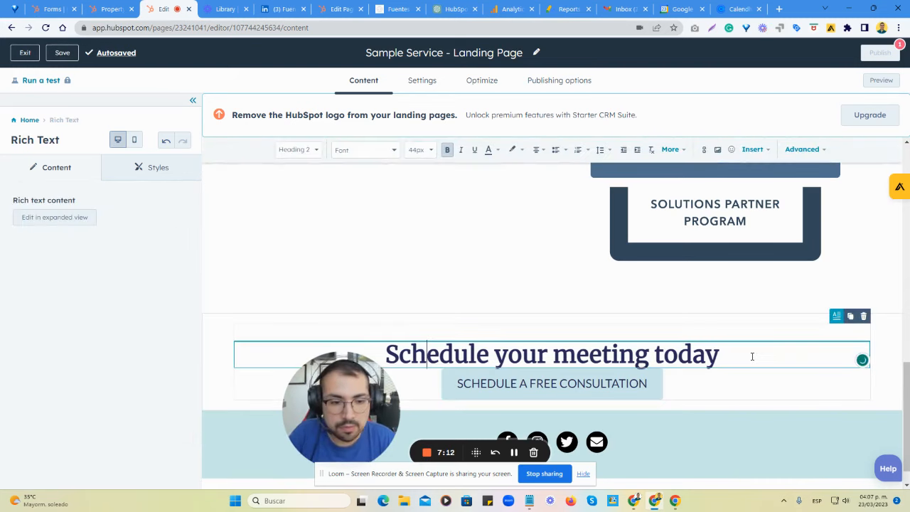
click(887, 367)
scroll(402, 386, down, 1)
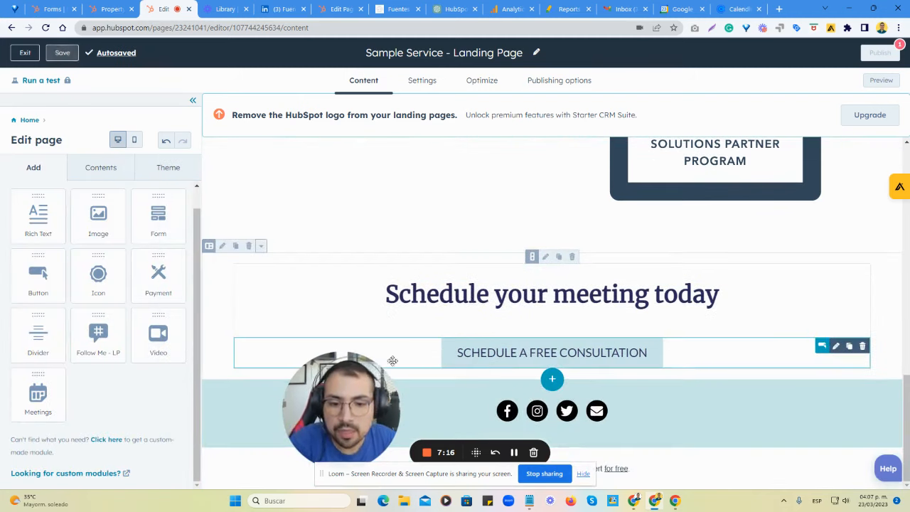
scroll(123, 384, up, 1)
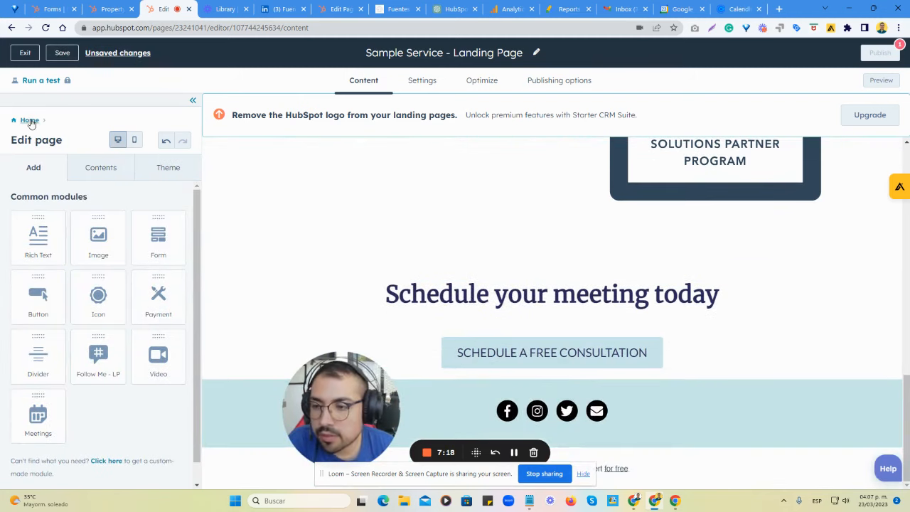
scroll(474, 299, up, 15)
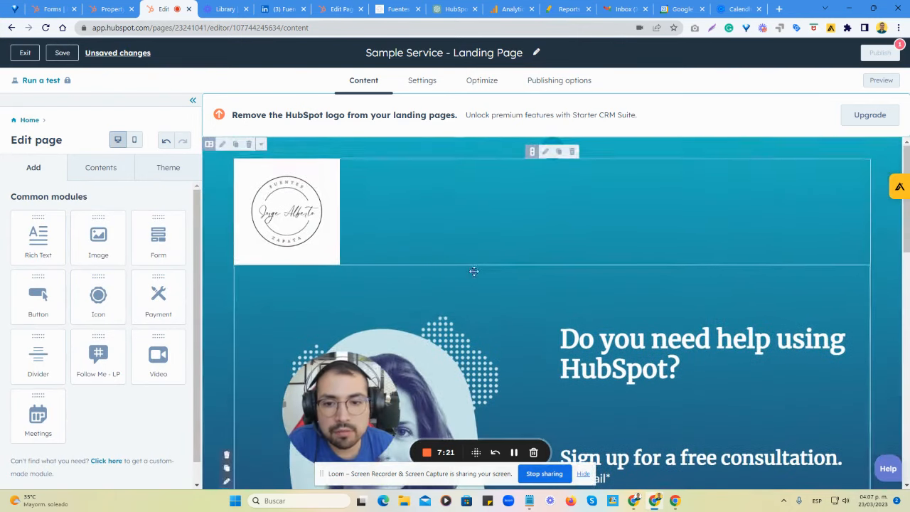
Open the header logo's settings and replace its file-based alt text with "Logo" plus the brand name.
click(327, 217)
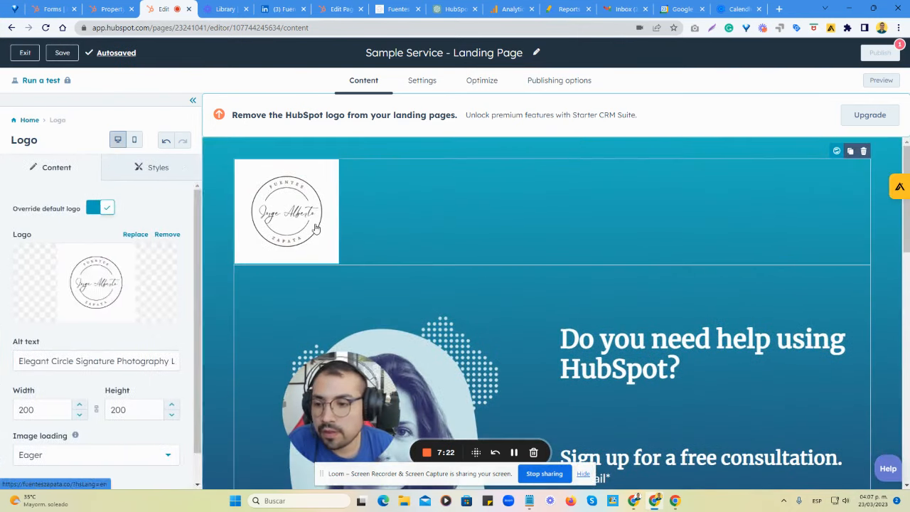
scroll(91, 338, down, 1)
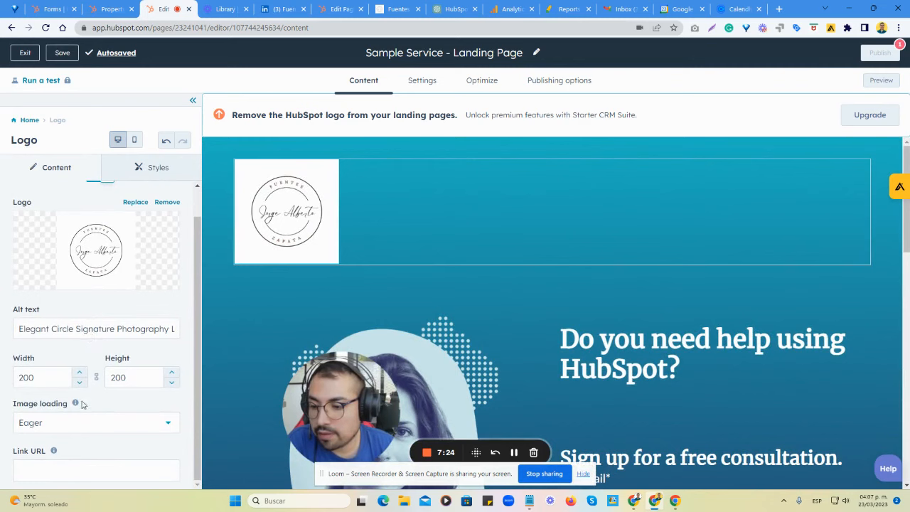
scroll(100, 430, up, 1)
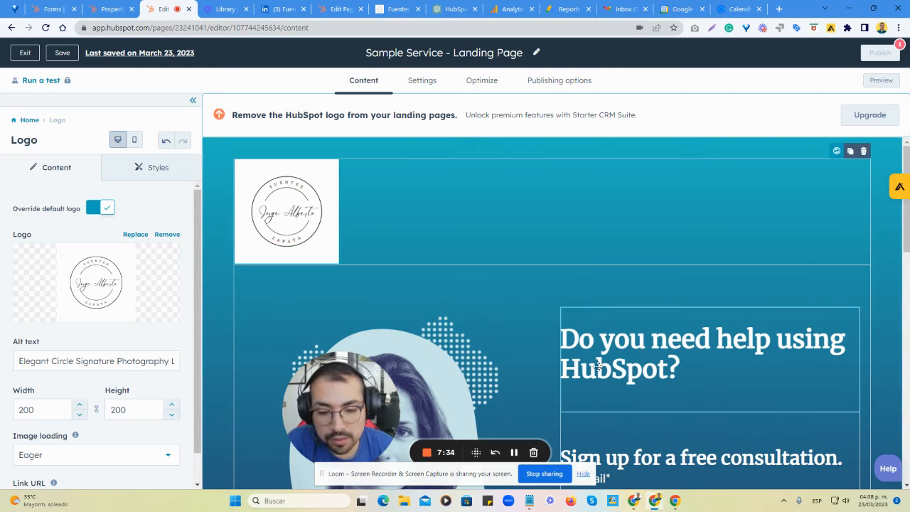
click(515, 454)
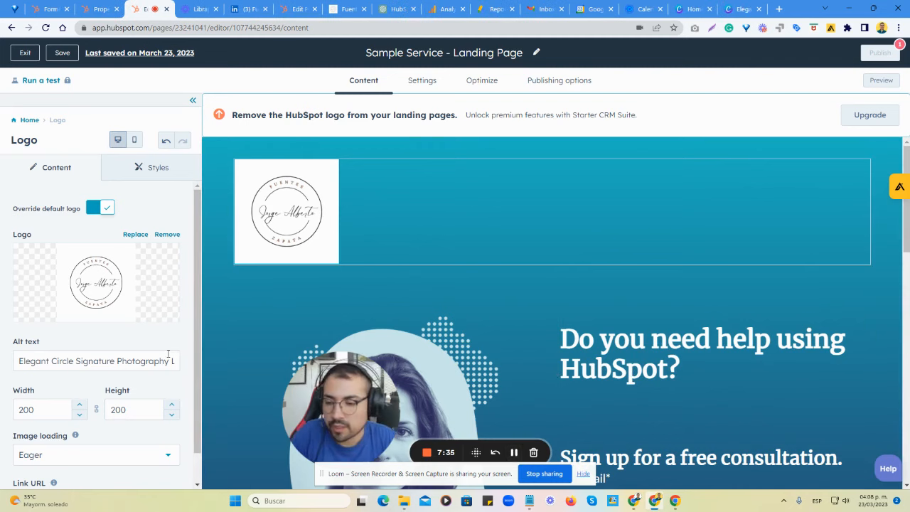
click(108, 361)
key(ctrl+a)
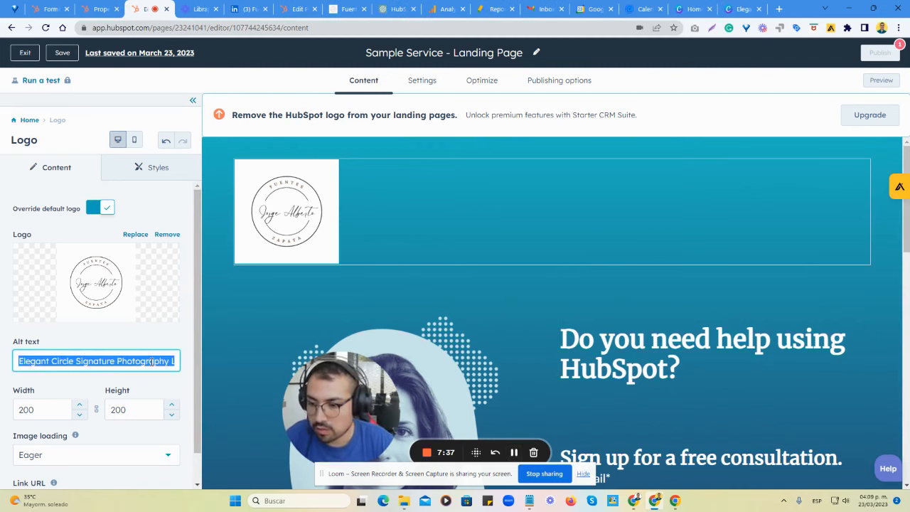
text(Logo Fuentes Zapata)
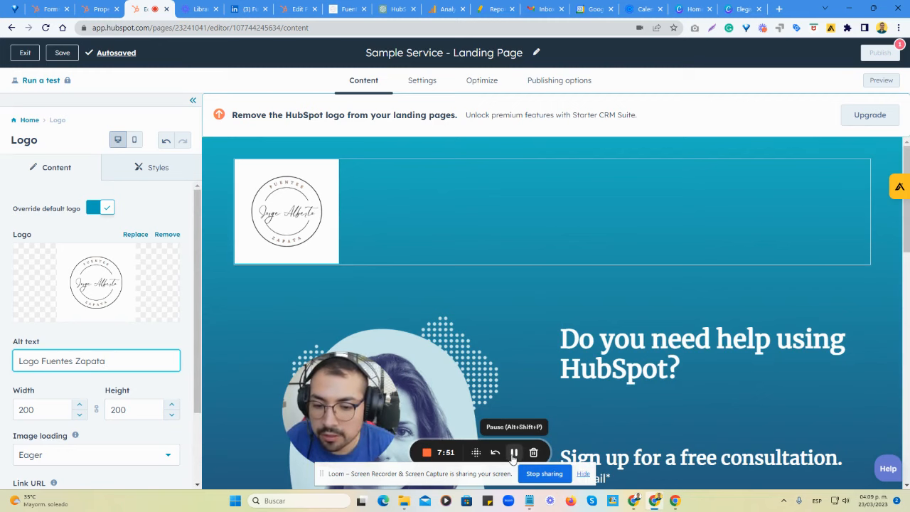
click(514, 456)
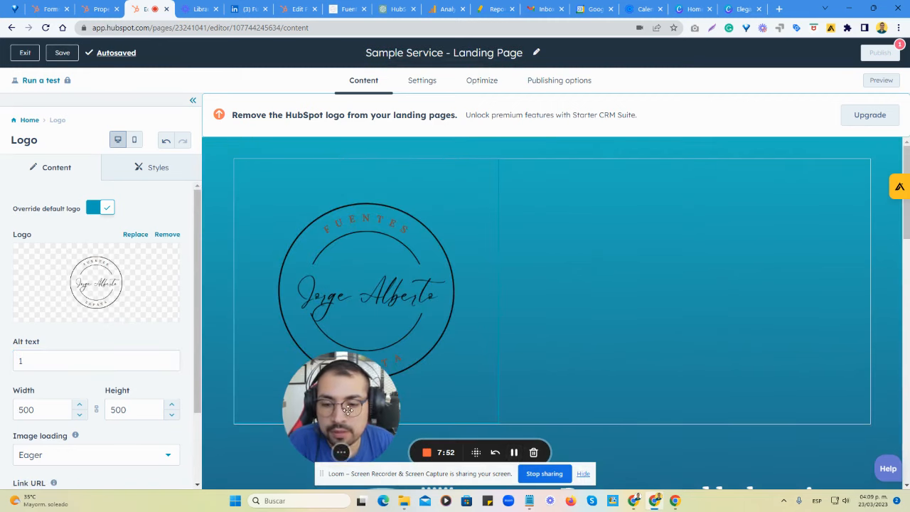
Set the transparent logo's alt text to "Logo" followed by the brand name.
drag(52, 361, 9, 367)
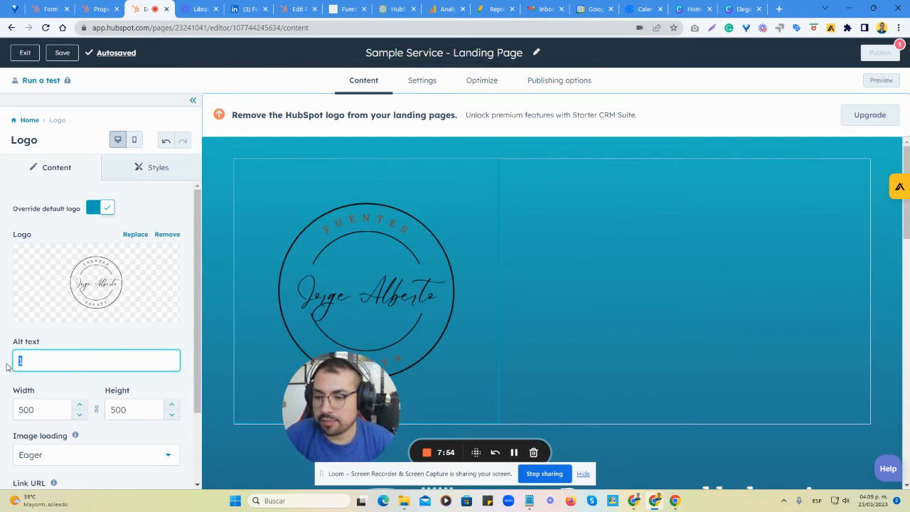
text(Logo )
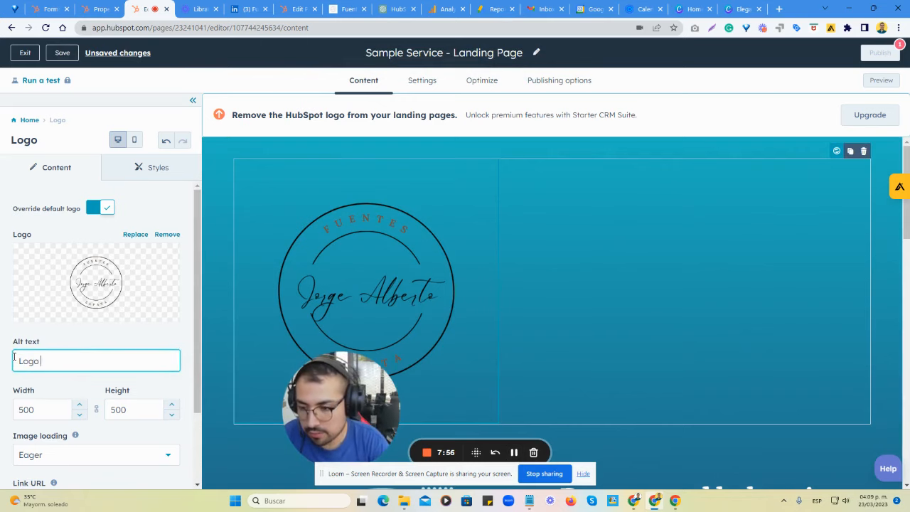
text(Fuentes Zapata)
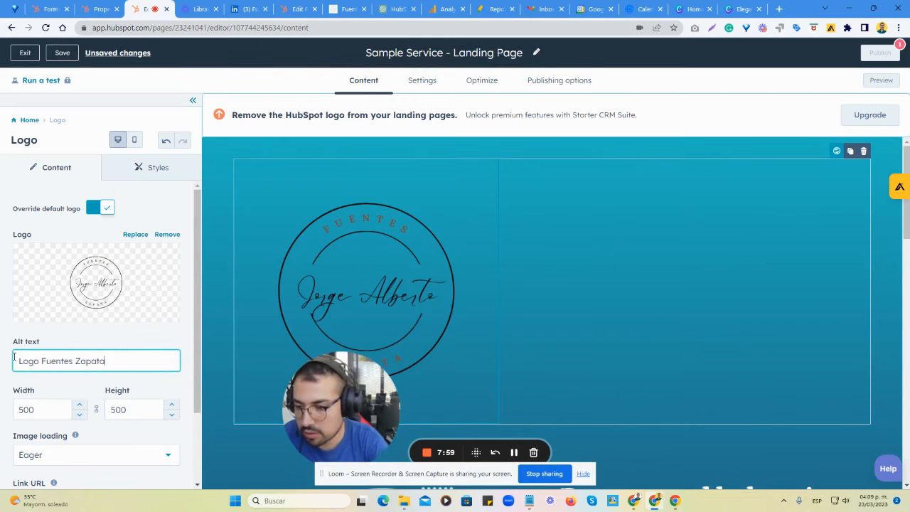
click(189, 361)
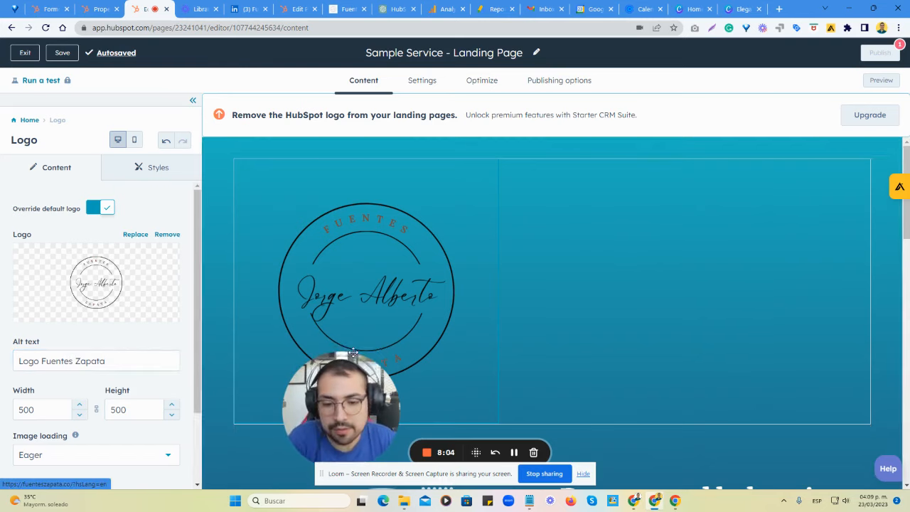
drag(353, 412, 232, 427)
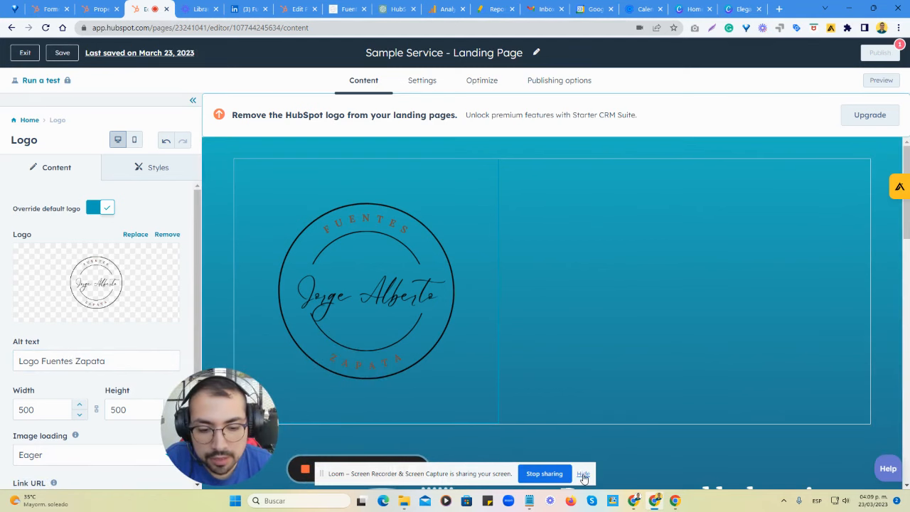
Look through the logo's settings and the page's contents, theme and module options for a way to adjust the oversized logo.
scroll(328, 388, down, 2)
scroll(328, 389, up, 1)
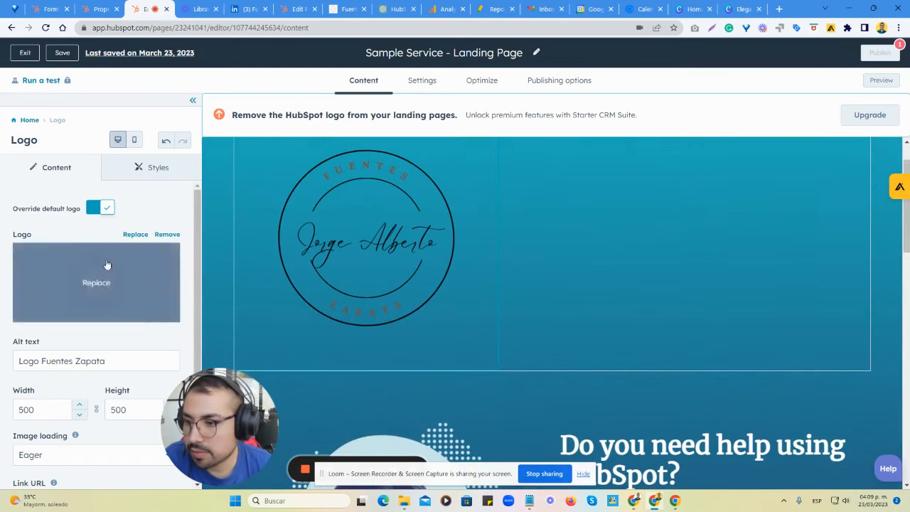
click(30, 122)
scroll(555, 299, up, 1)
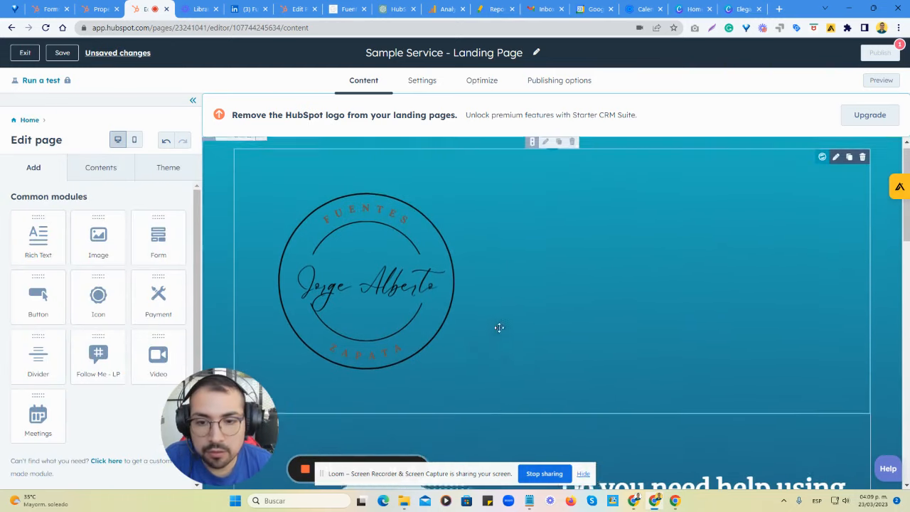
click(428, 298)
scroll(106, 299, down, 1)
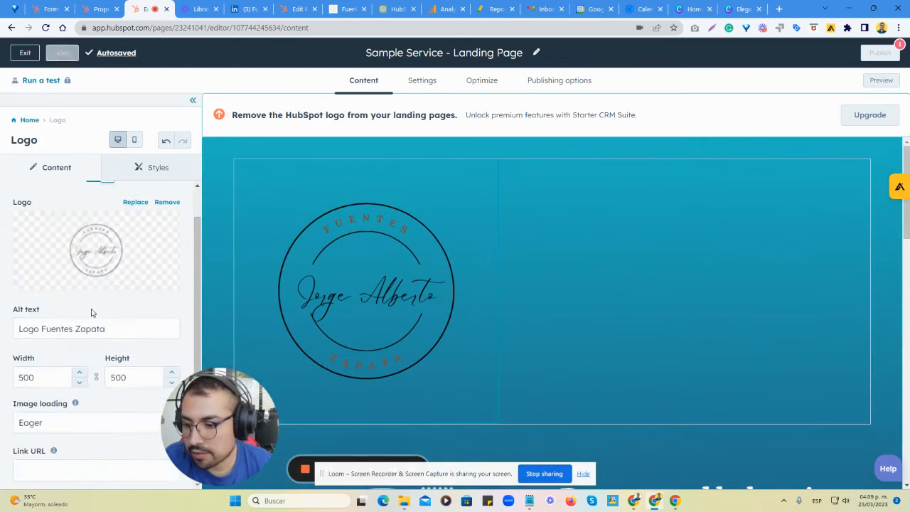
click(566, 270)
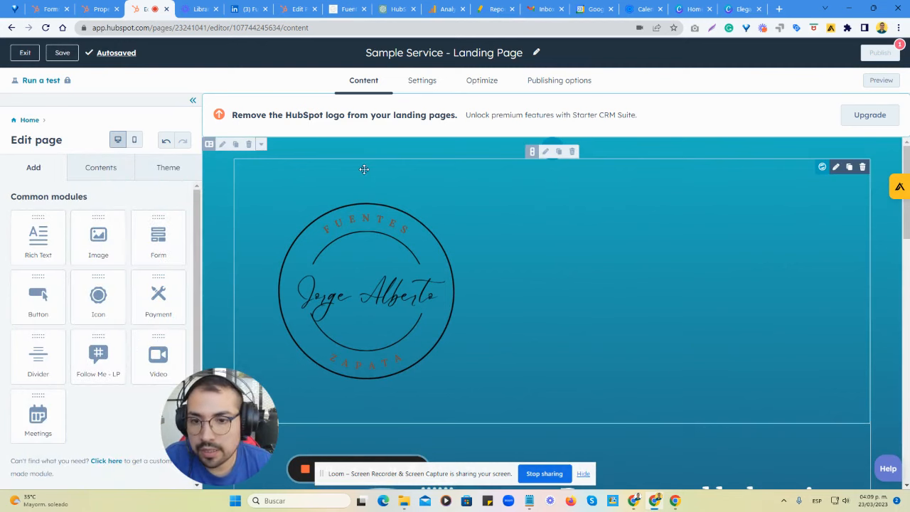
click(115, 171)
click(160, 170)
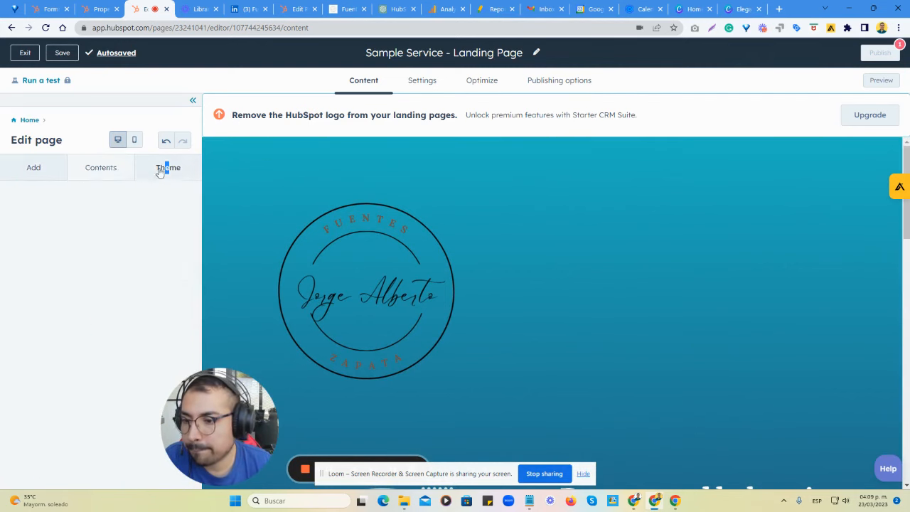
click(22, 170)
scroll(721, 211, down, 1)
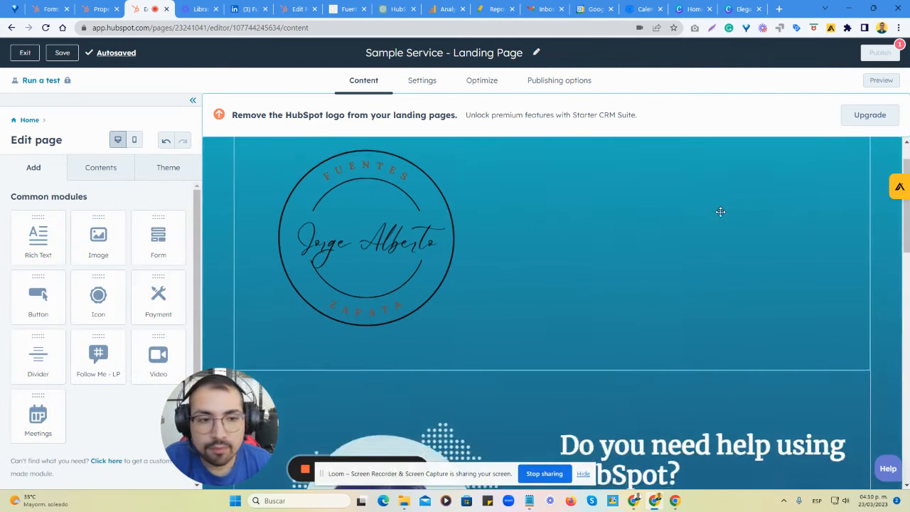
scroll(721, 212, up, 1)
Resize the header logo to 200 wide with its proportions linked.
click(624, 260)
scroll(153, 299, down, 1)
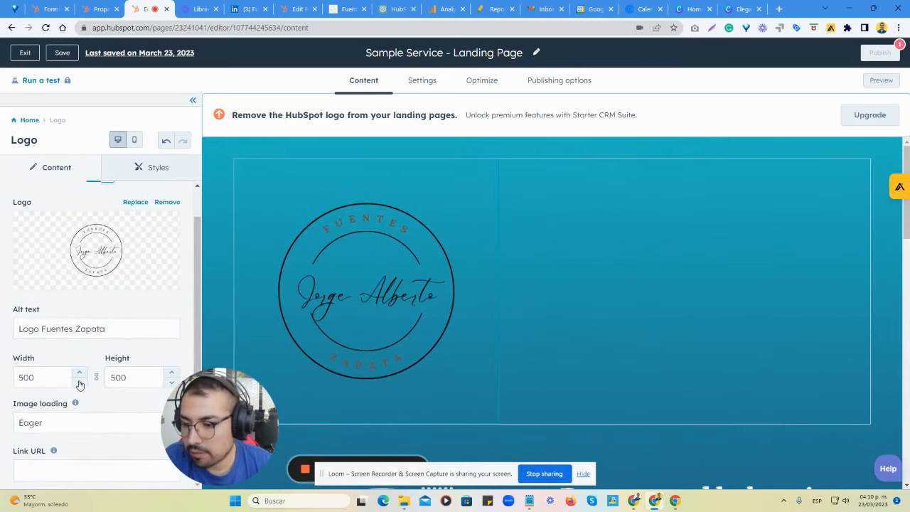
drag(36, 379, 2, 379)
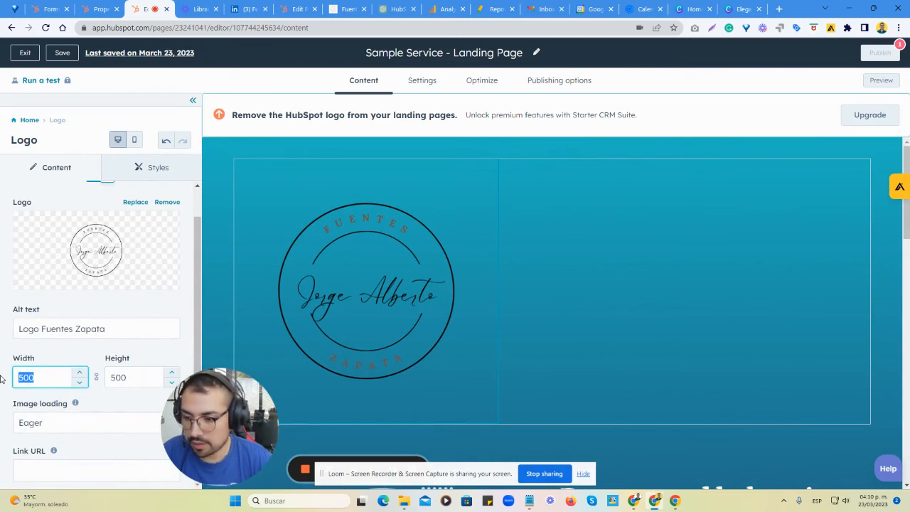
text(200)
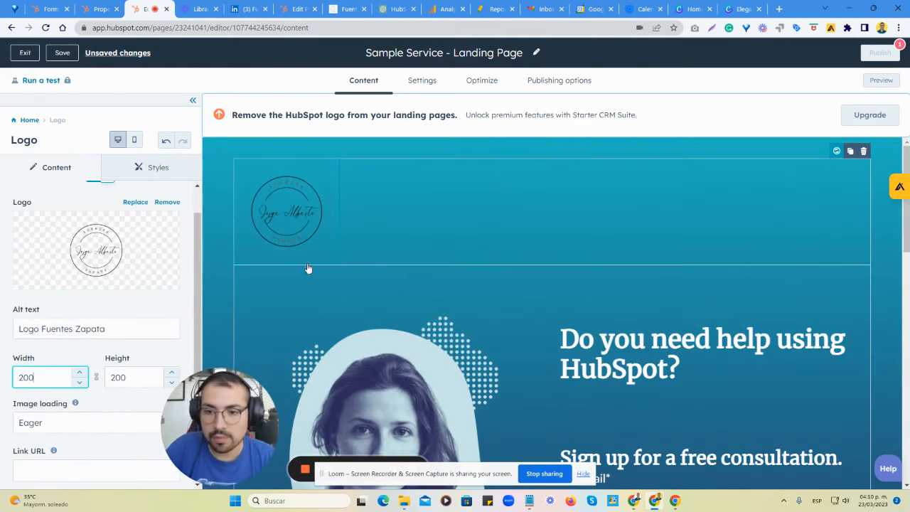
click(207, 278)
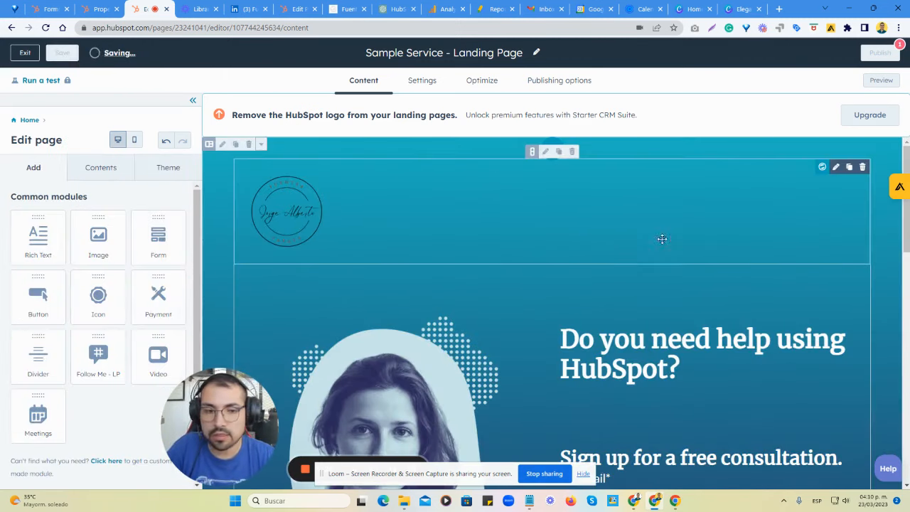
Examine the portrait image's settings and review the page from the sign-up form down to the social icons.
scroll(640, 285, down, 3)
scroll(640, 285, down, 2)
scroll(458, 290, up, 1)
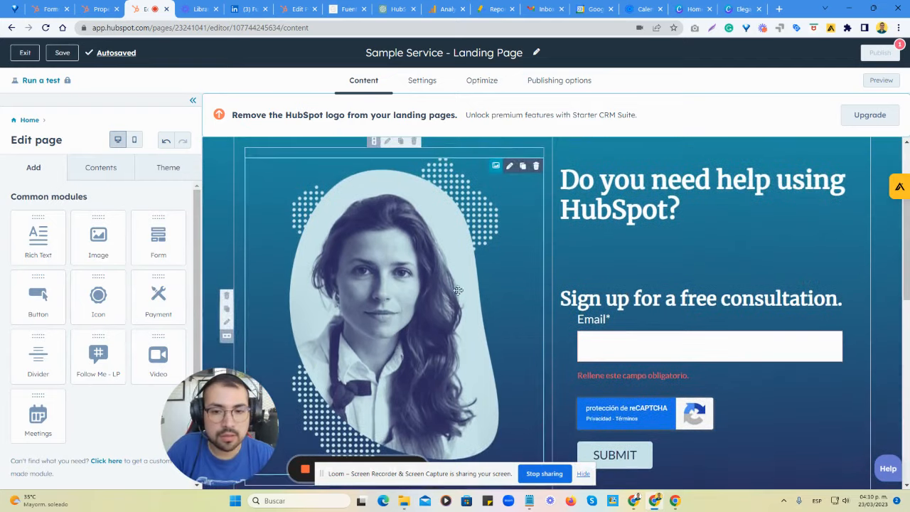
click(397, 295)
scroll(92, 284, down, 2)
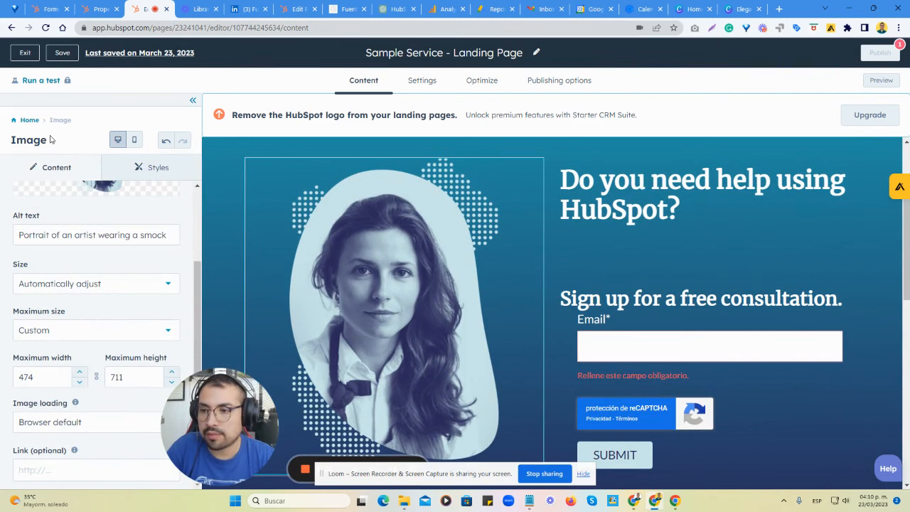
click(30, 120)
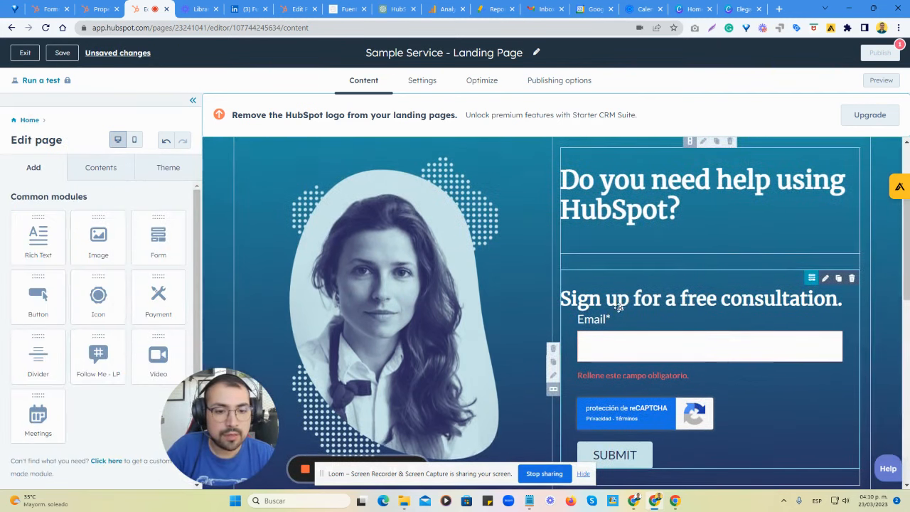
scroll(732, 325, down, 10)
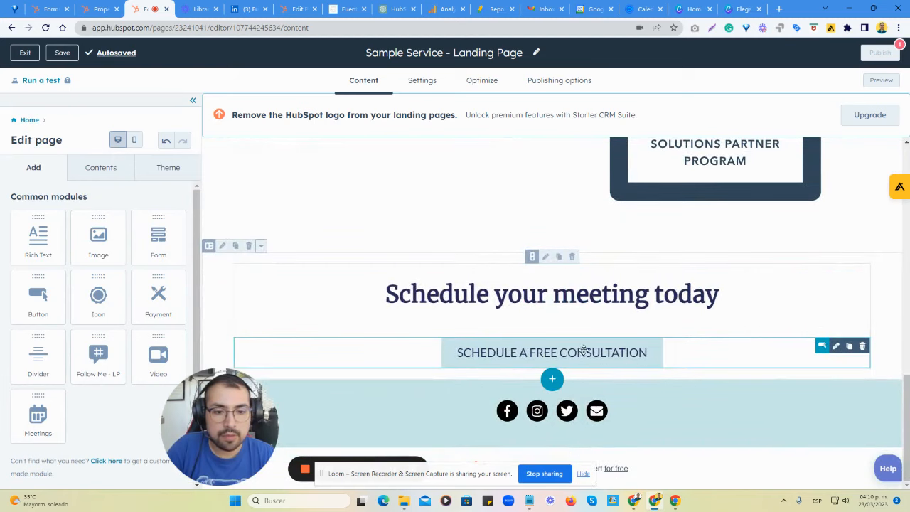
scroll(548, 329, up, 8)
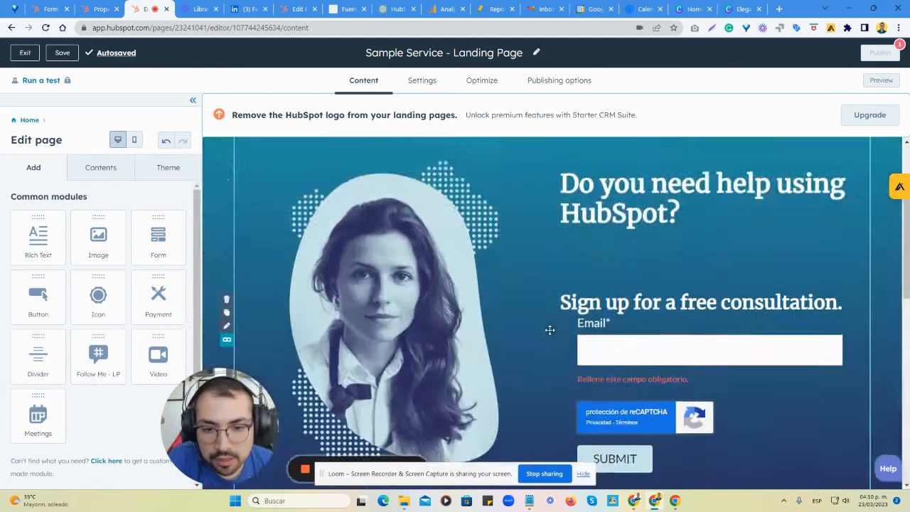
scroll(546, 337, down, 3)
scroll(545, 337, down, 4)
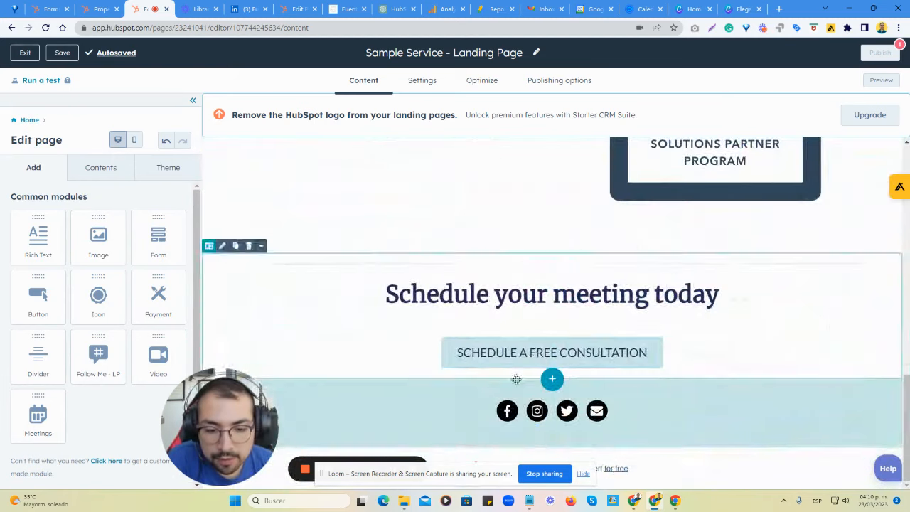
Delete the Facebook, Instagram and Twitter entries from the footer's Follow me module.
click(445, 410)
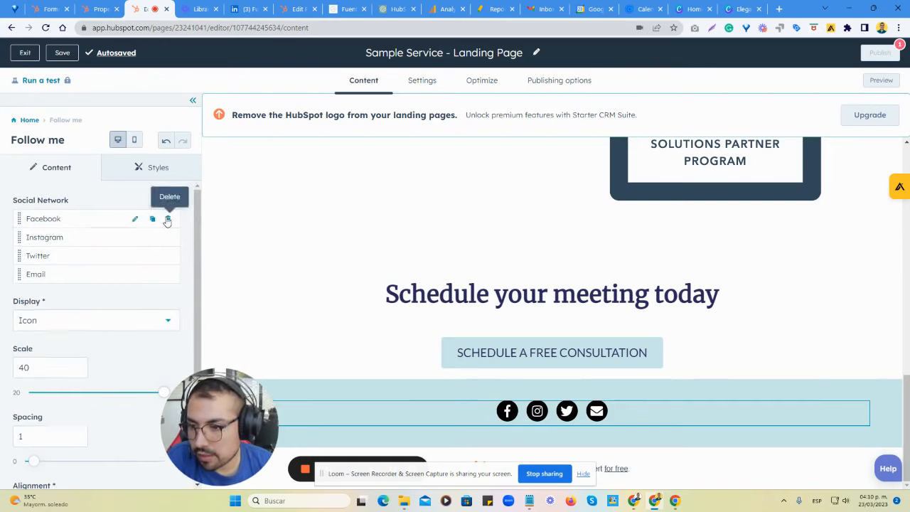
click(168, 220)
click(168, 221)
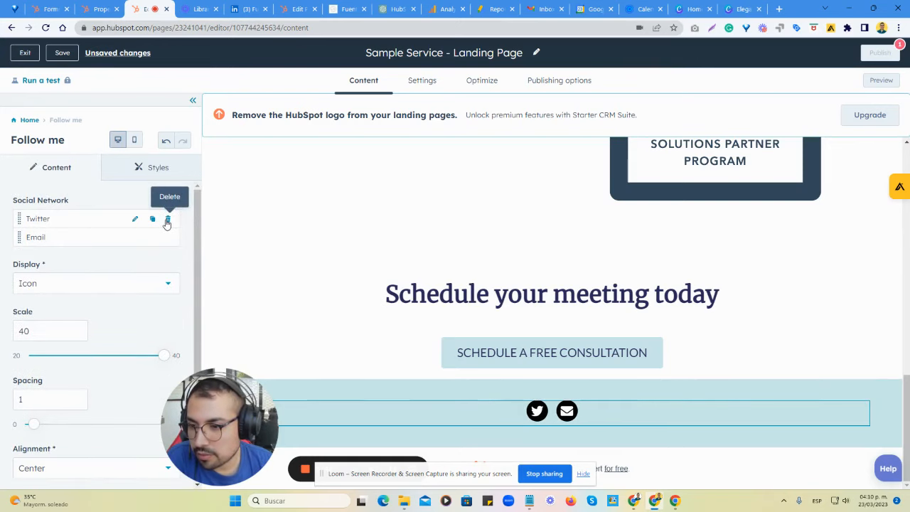
click(168, 221)
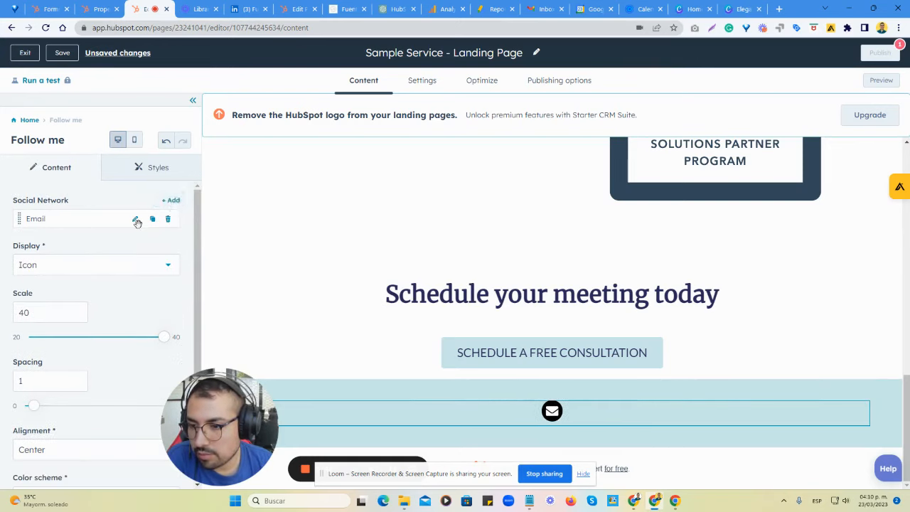
Add a LinkedIn entry with an External link to the footer's Follow me module.
click(168, 202)
click(115, 280)
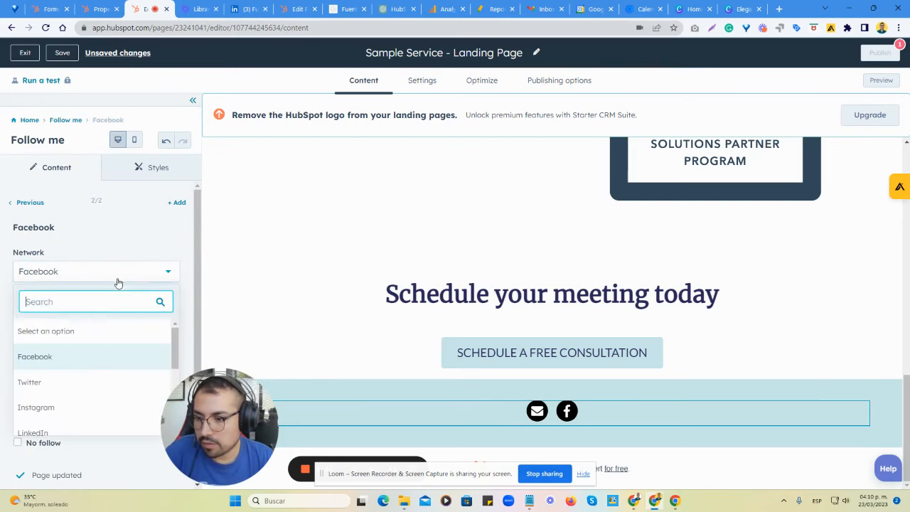
scroll(69, 352, down, 2)
click(75, 338)
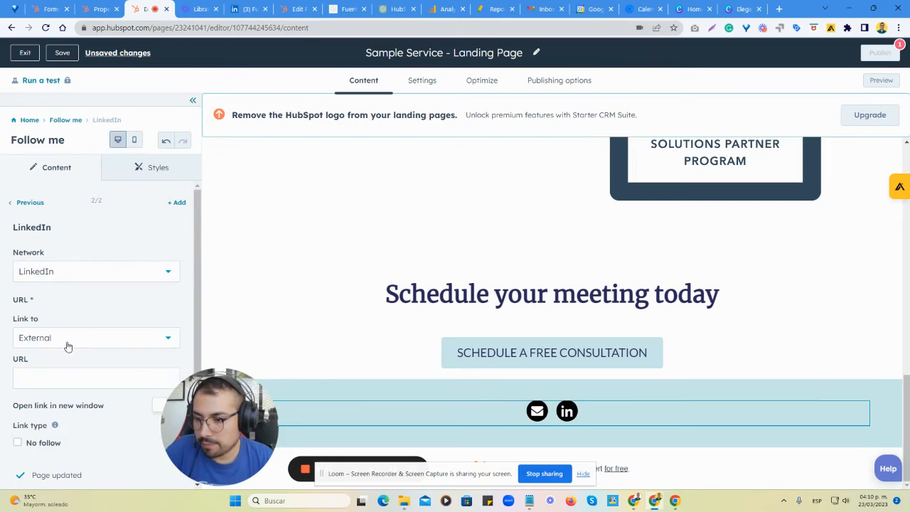
click(72, 340)
click(68, 365)
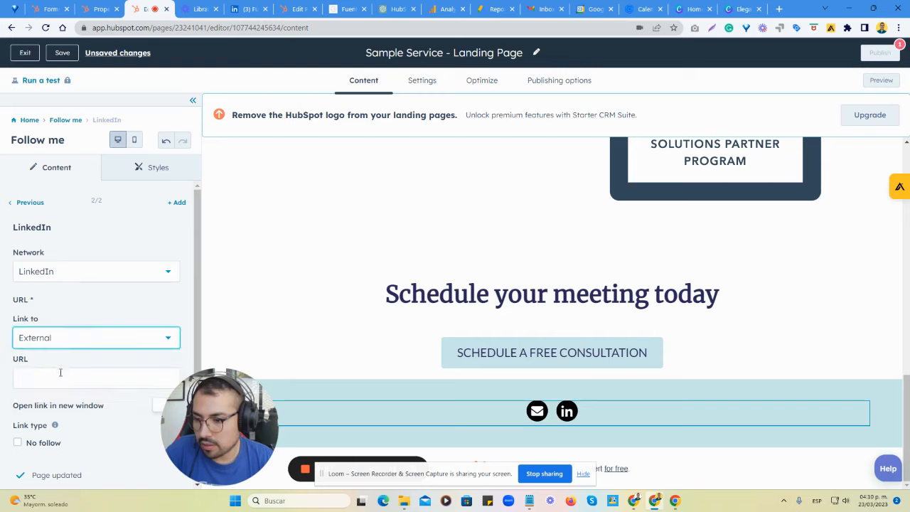
Set the LinkedIn entry's URL to the company's LinkedIn page, opening in a new window, with No follow.
click(61, 376)
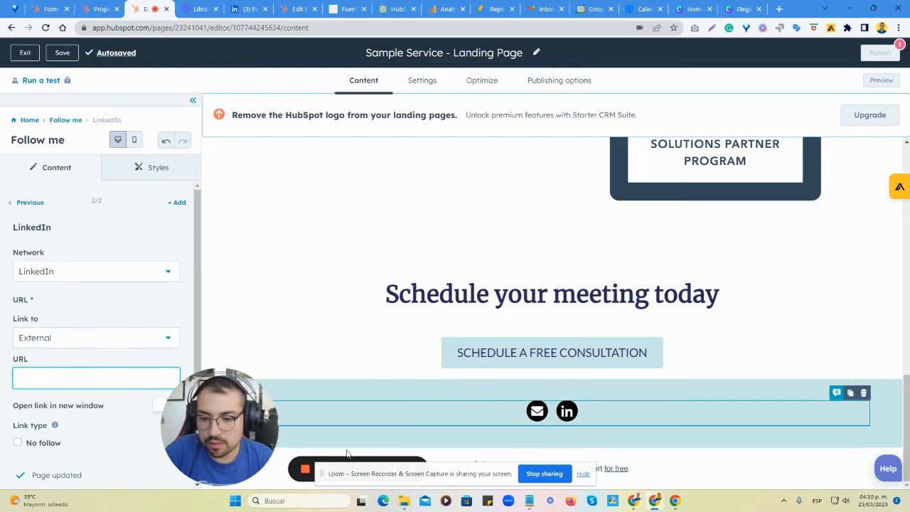
drag(320, 461, 213, 430)
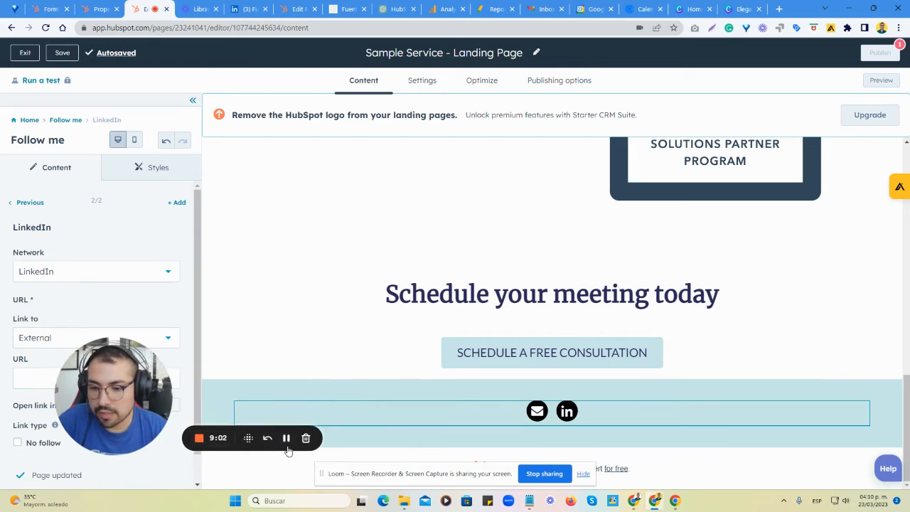
click(286, 440)
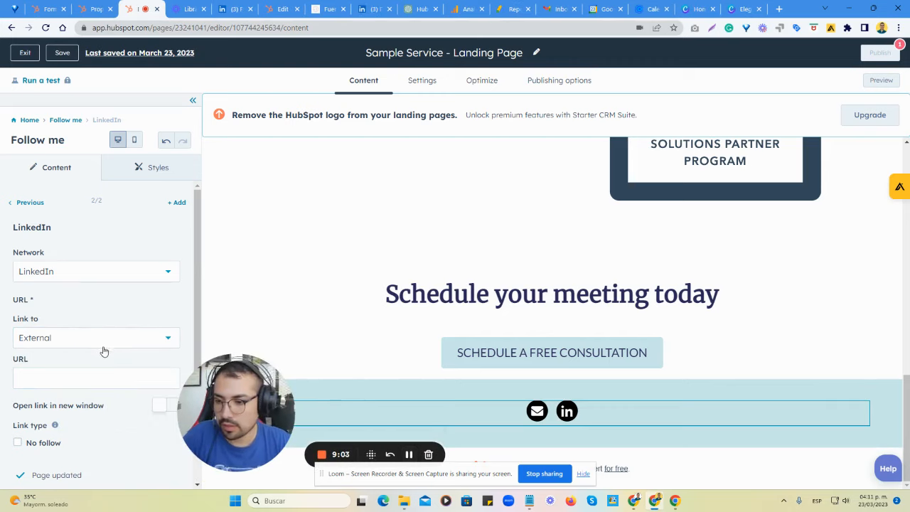
click(61, 376)
text(https://www.linkedin.com/company/fuentes-zapata/)
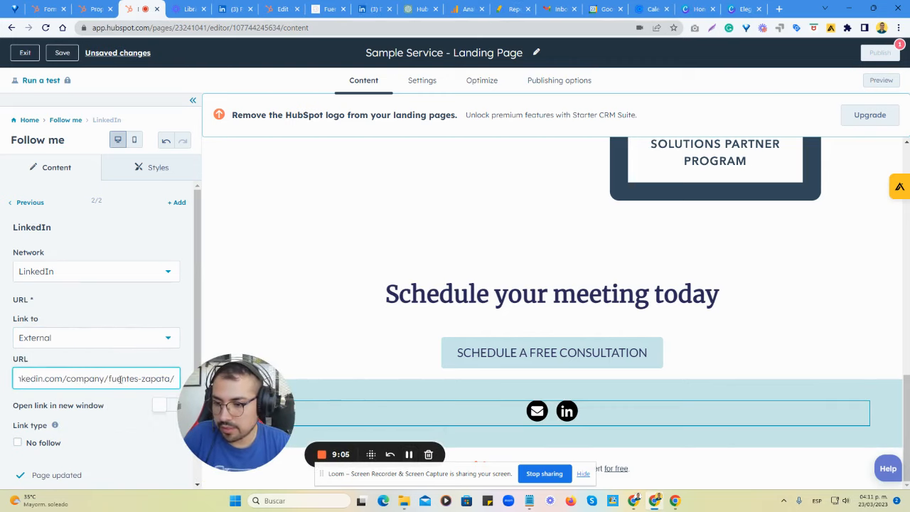
drag(120, 379, 2, 385)
click(168, 406)
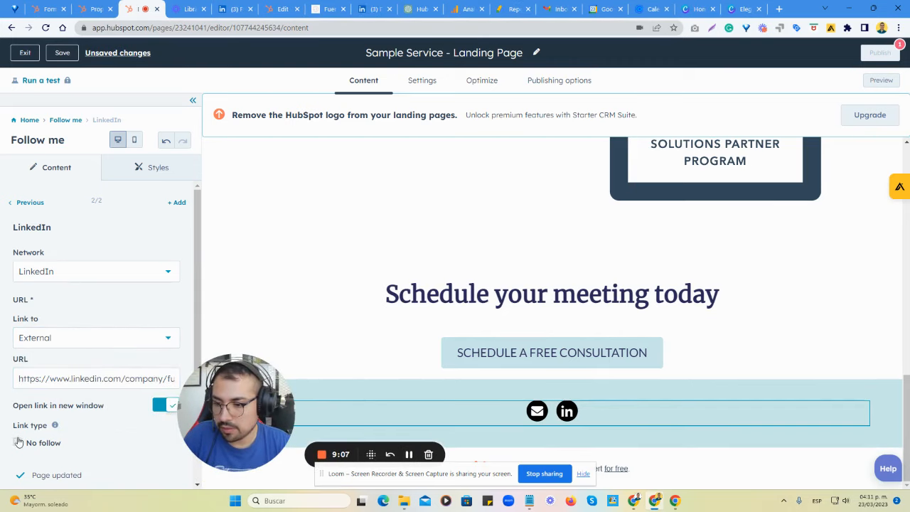
scroll(83, 392, down, 1)
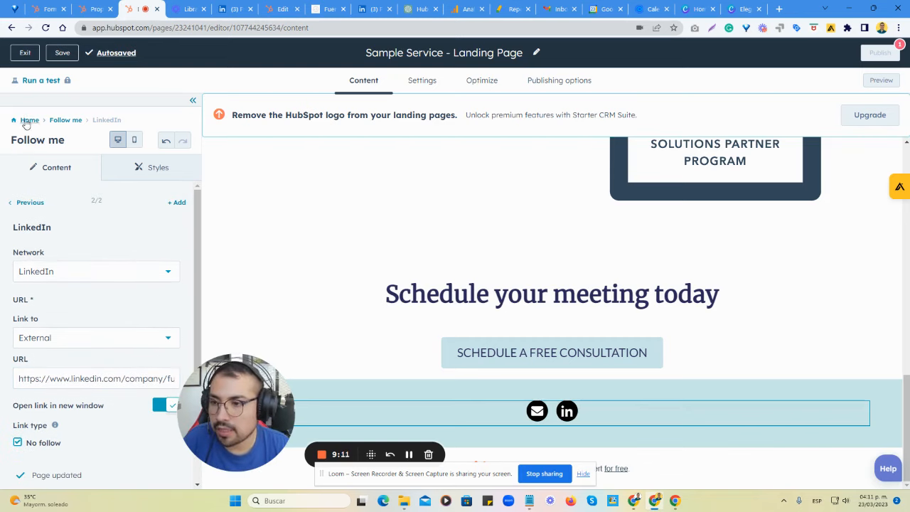
click(29, 121)
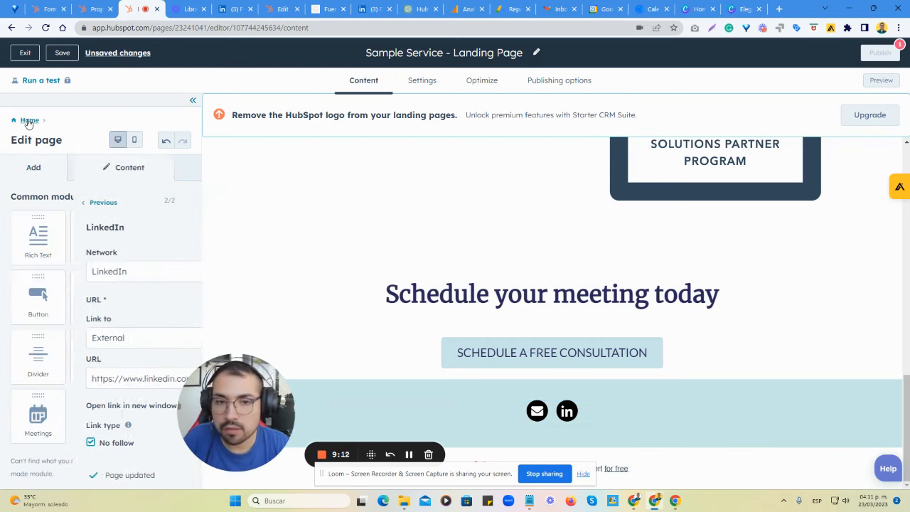
Link the Follow me module's Email entry to the contact's email address, opening in a new window, with No follow.
click(539, 417)
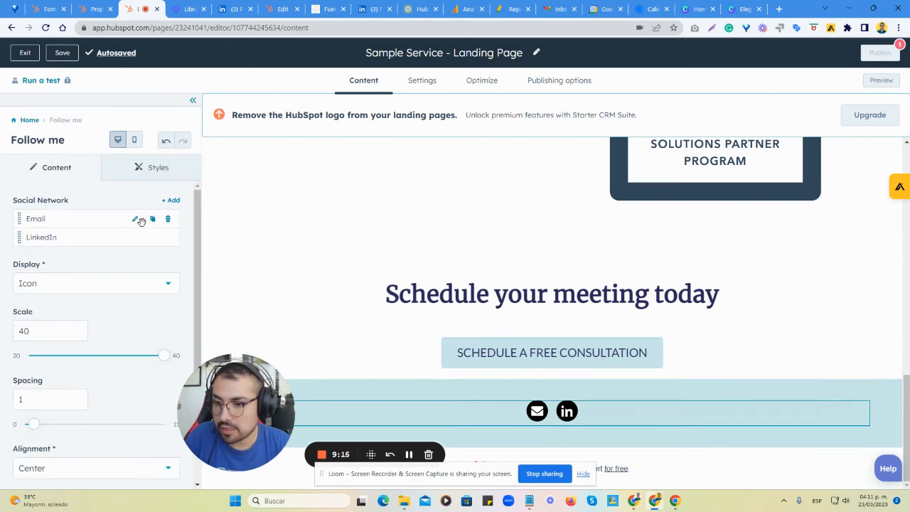
click(139, 220)
click(86, 346)
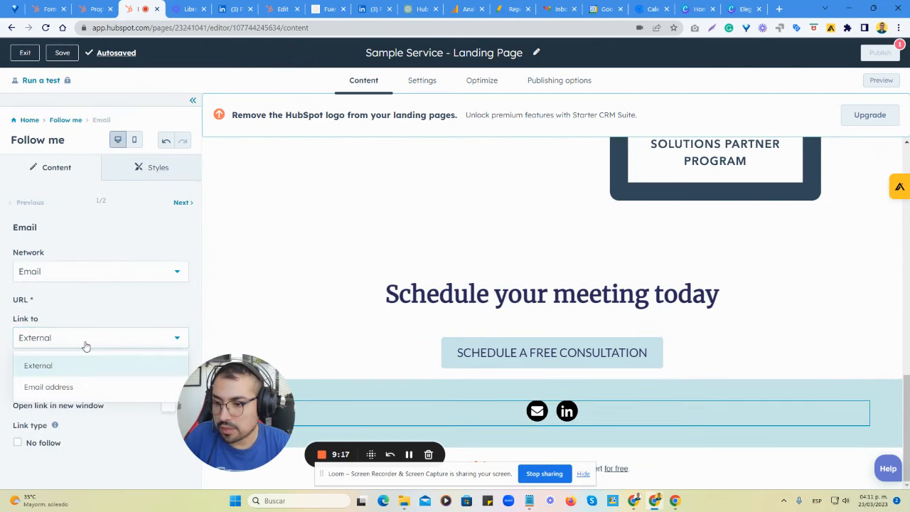
click(76, 386)
click(131, 377)
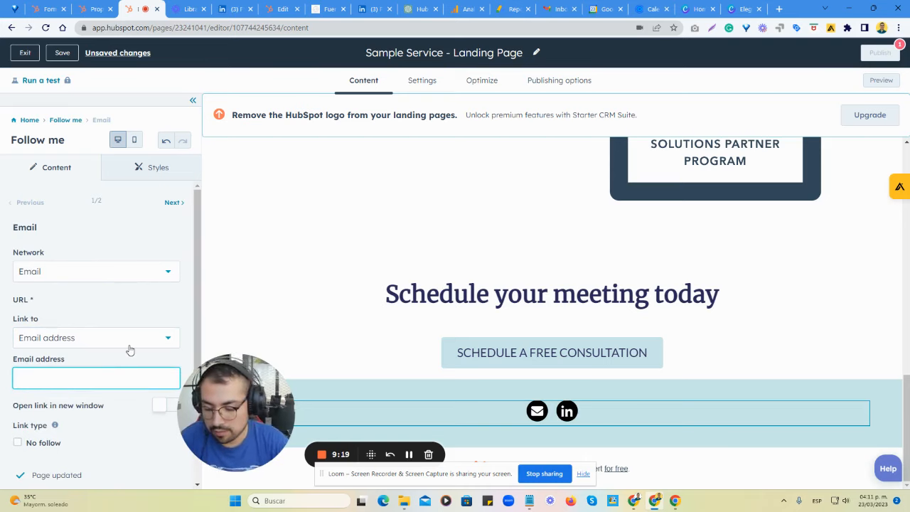
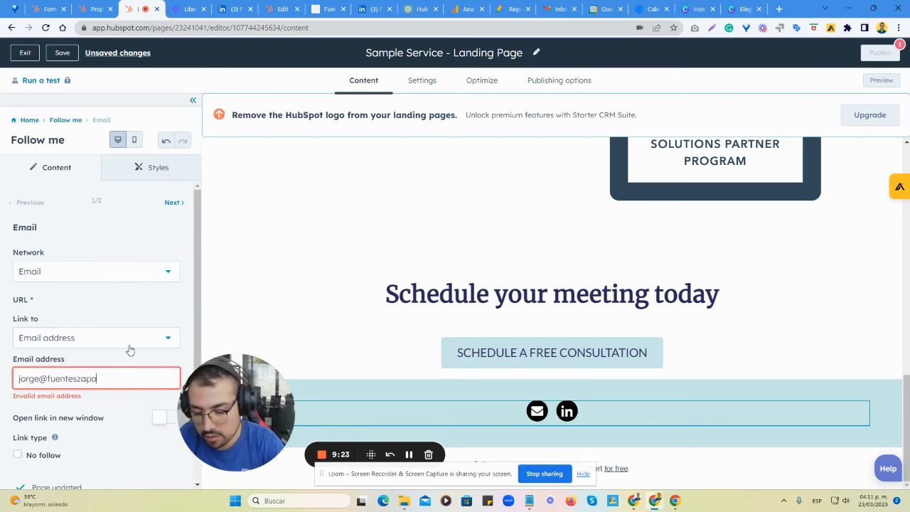
click(160, 408)
click(38, 444)
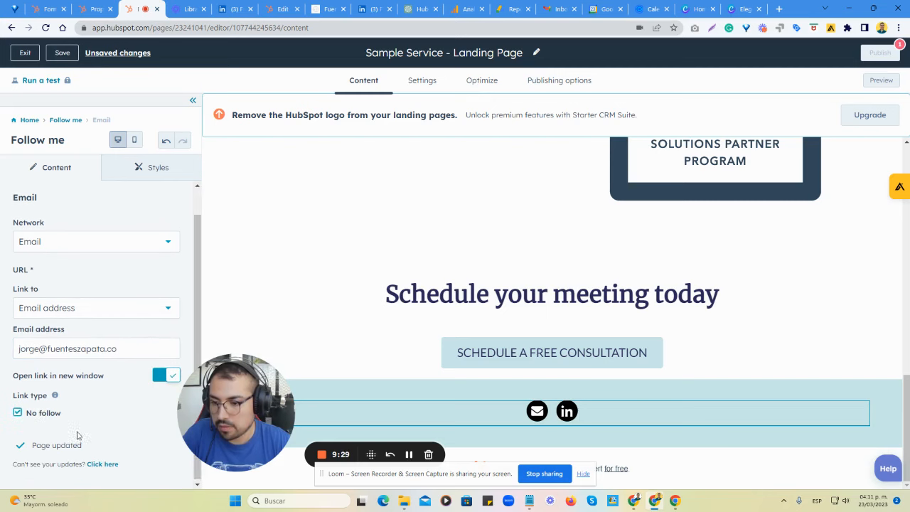
click(29, 120)
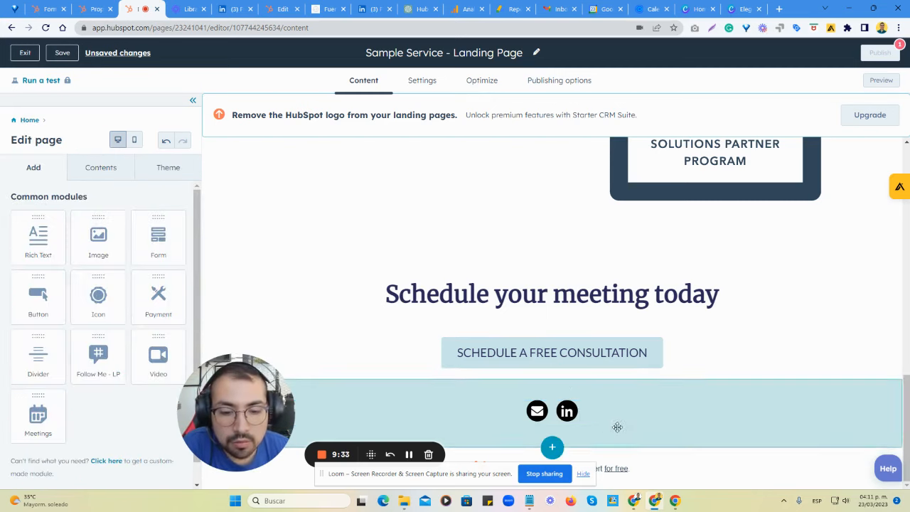
Set the page title to "HubSpot Consultation Sign Up" in the page settings and check the generated content slug.
scroll(570, 349, up, 15)
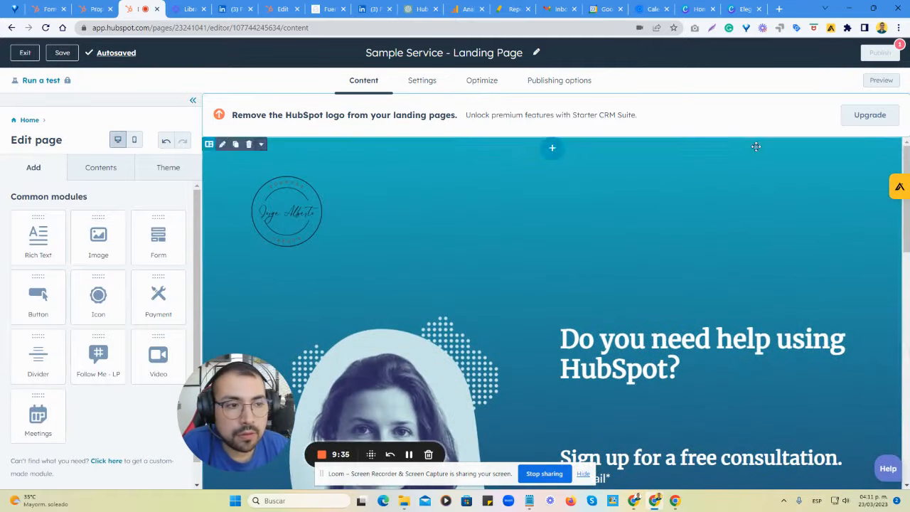
click(426, 81)
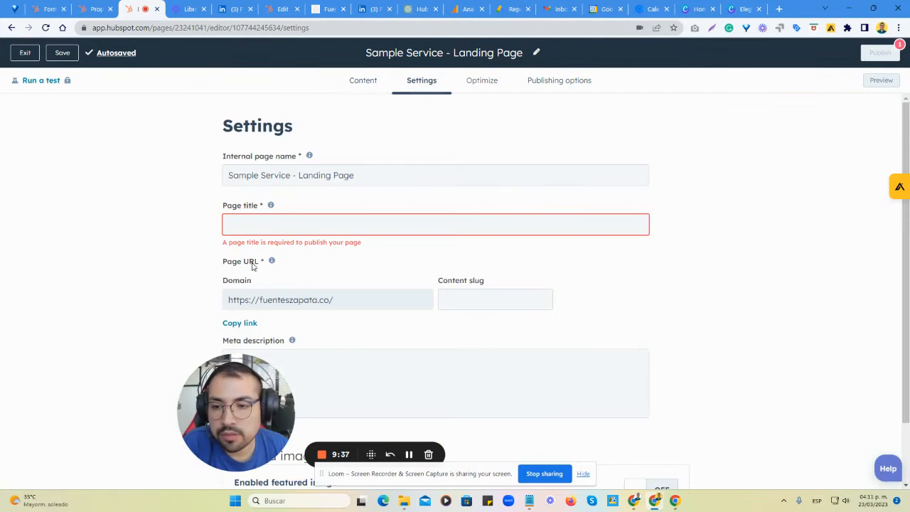
click(305, 225)
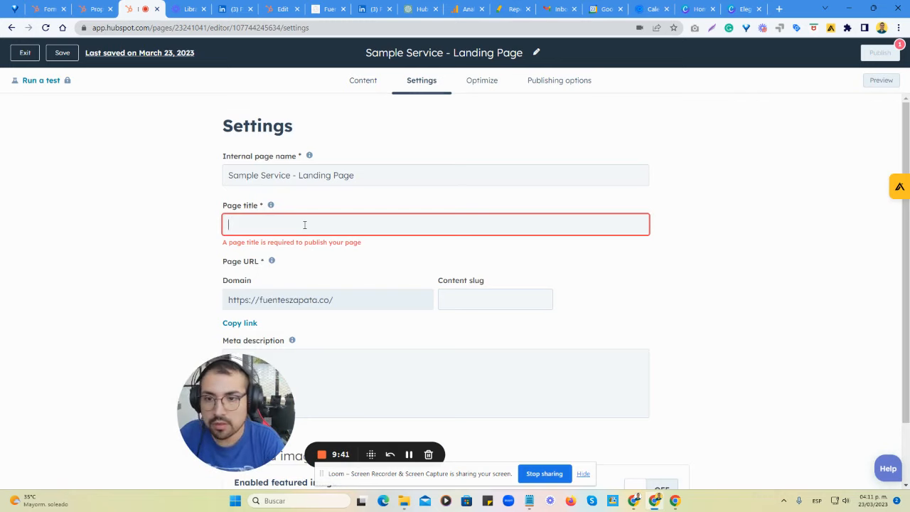
text(HubSpot)
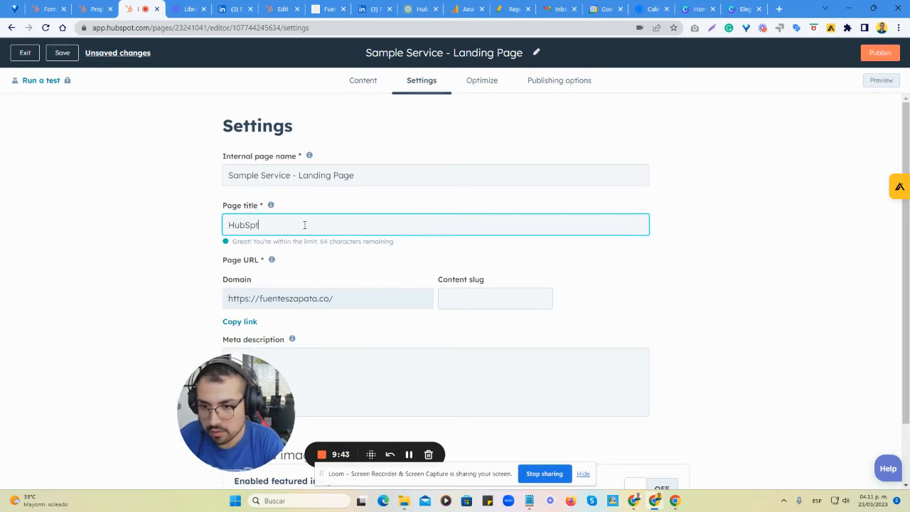
text( Consult)
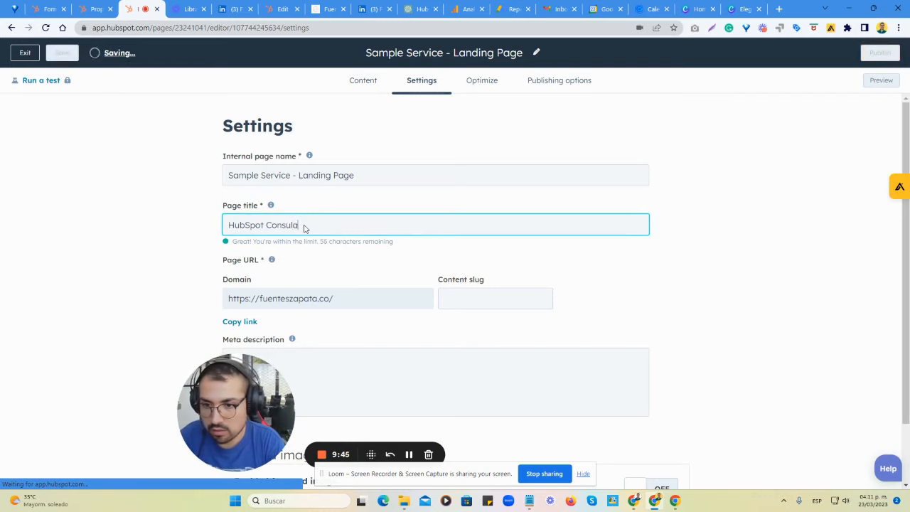
text(ation Sig)
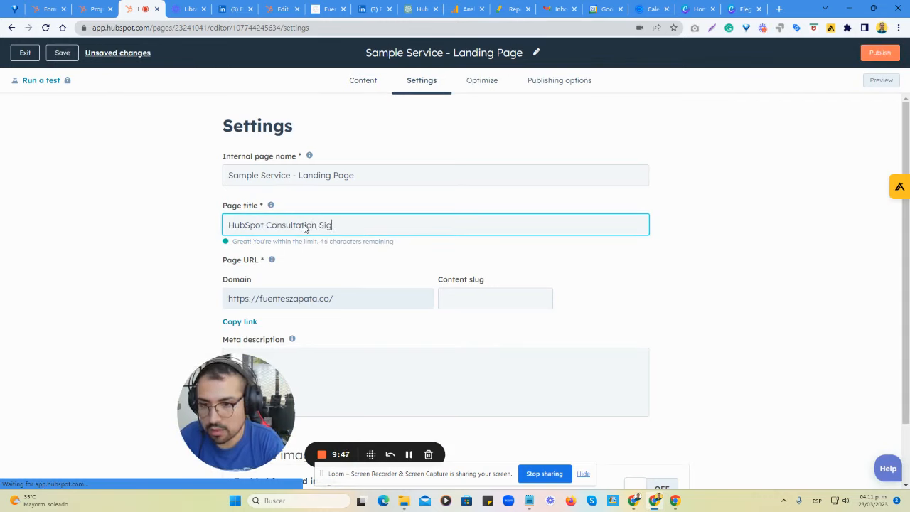
text(n Up)
click(453, 299)
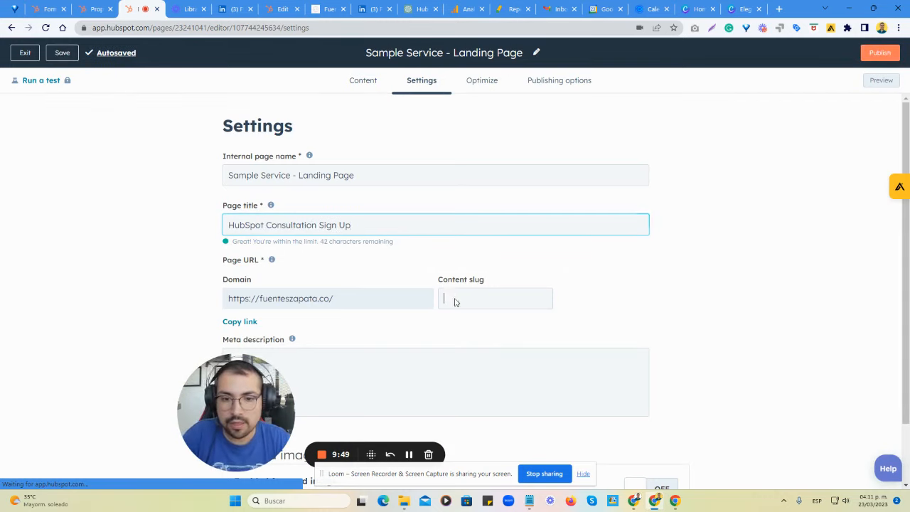
drag(445, 299, 583, 315)
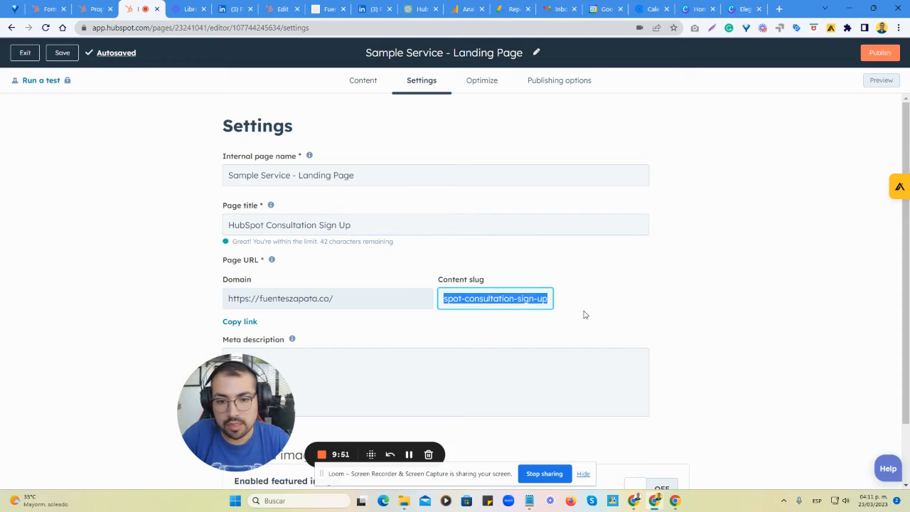
click(590, 296)
Fill in a meta description offering expert HubSpot consultation services for people looking to improve their marketing and sales.
scroll(512, 291, down, 1)
click(303, 285)
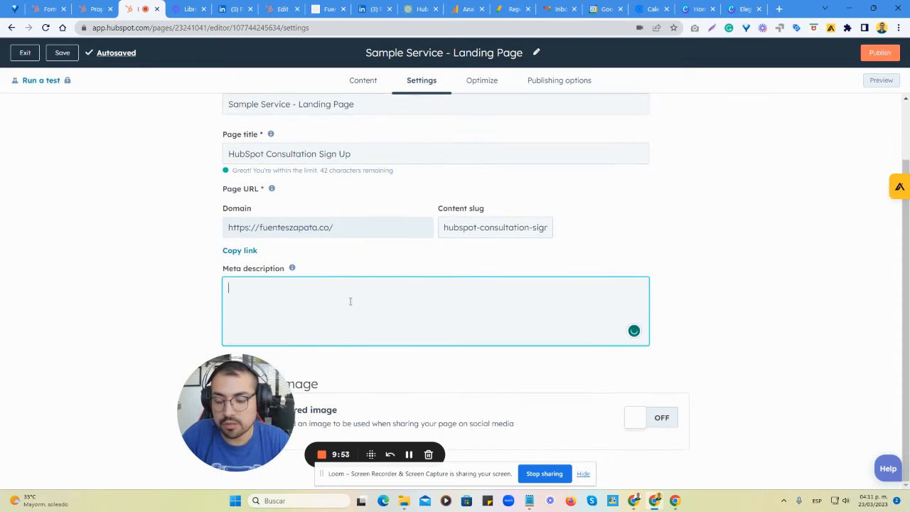
drag(246, 417, 120, 375)
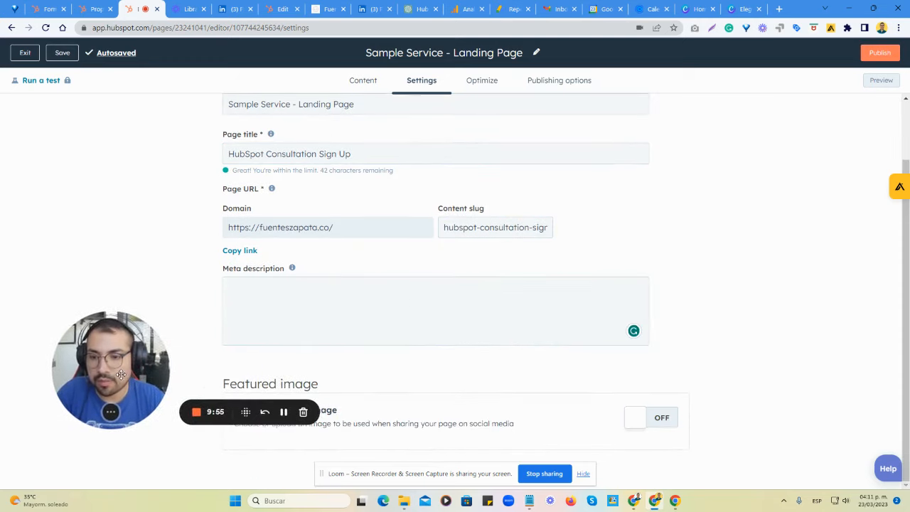
click(284, 412)
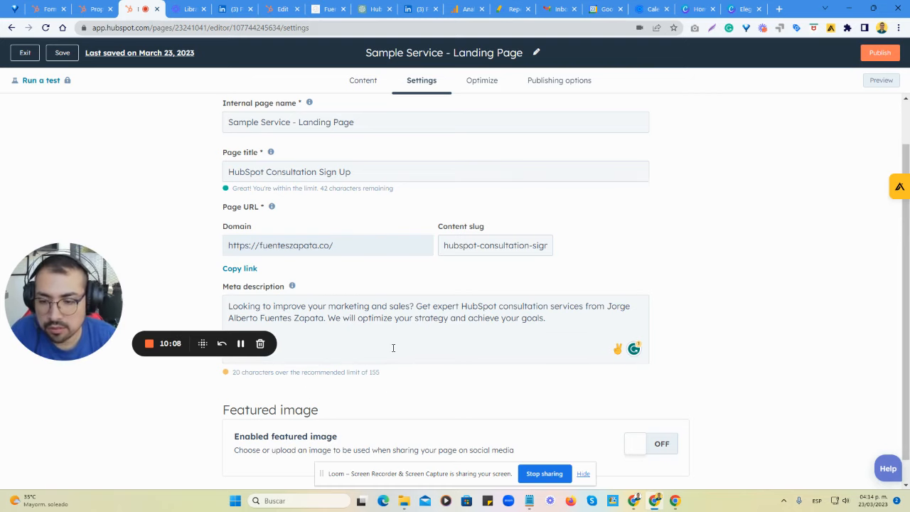
Delete the sentence "We will optimize your strategy and achieve your goals." from the meta description.
click(407, 326)
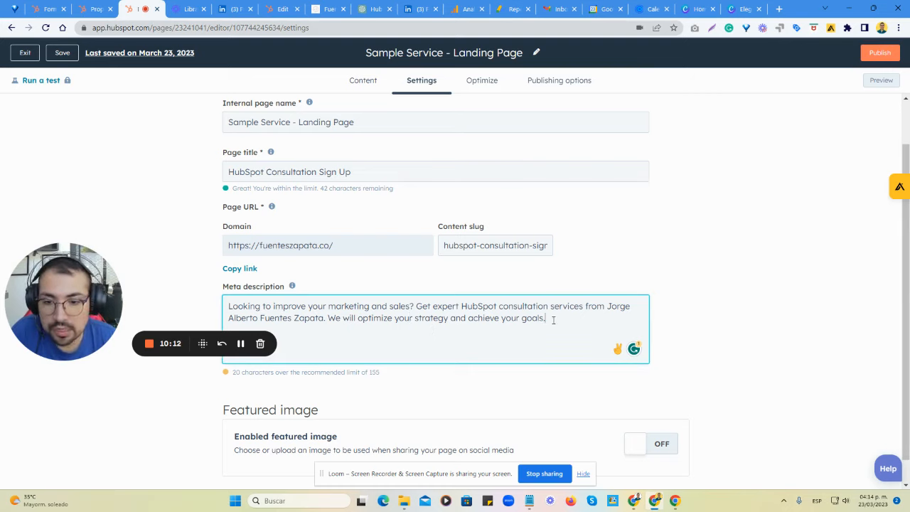
drag(554, 320, 330, 323)
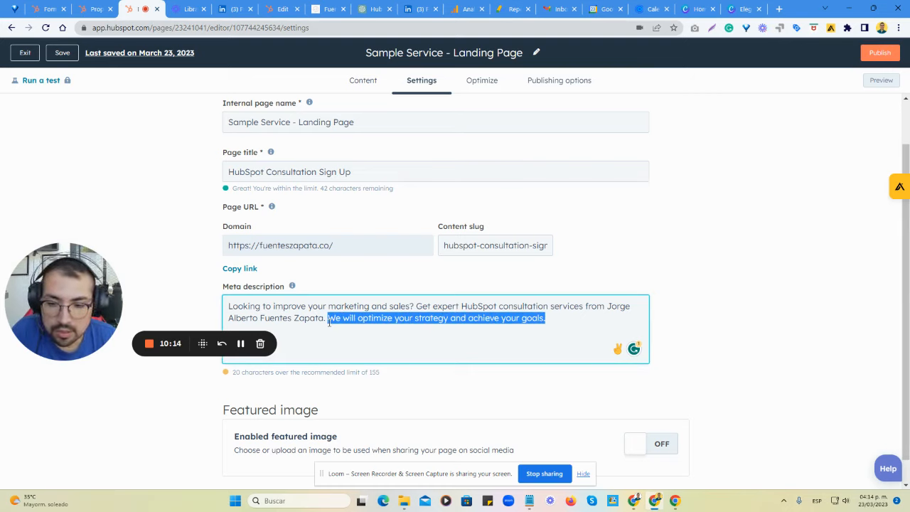
key(BackSpace)
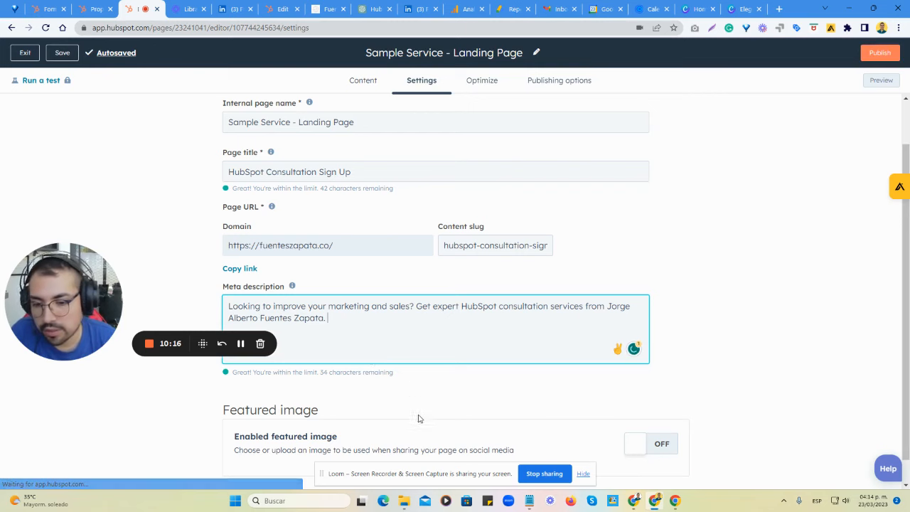
click(425, 388)
Enable the featured image and choose the second circular signature logo from the recent images.
scroll(441, 398, down, 1)
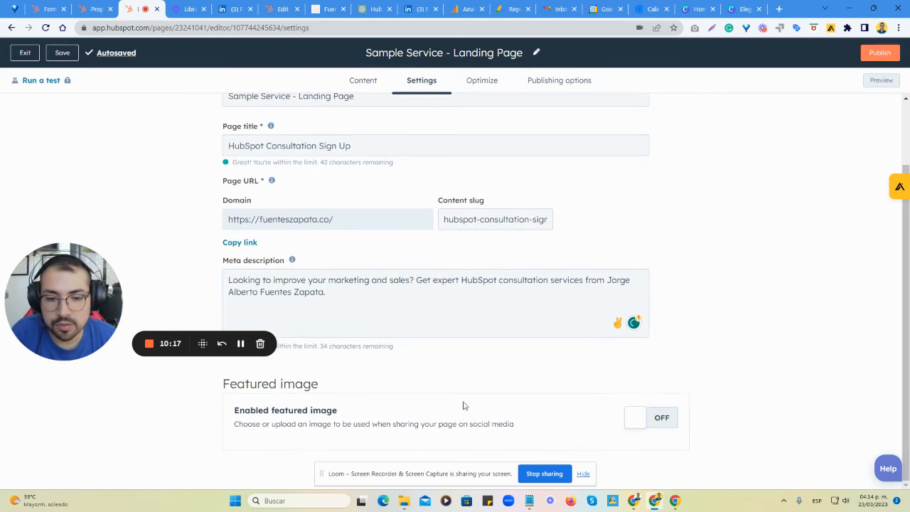
click(658, 427)
scroll(683, 391, down, 1)
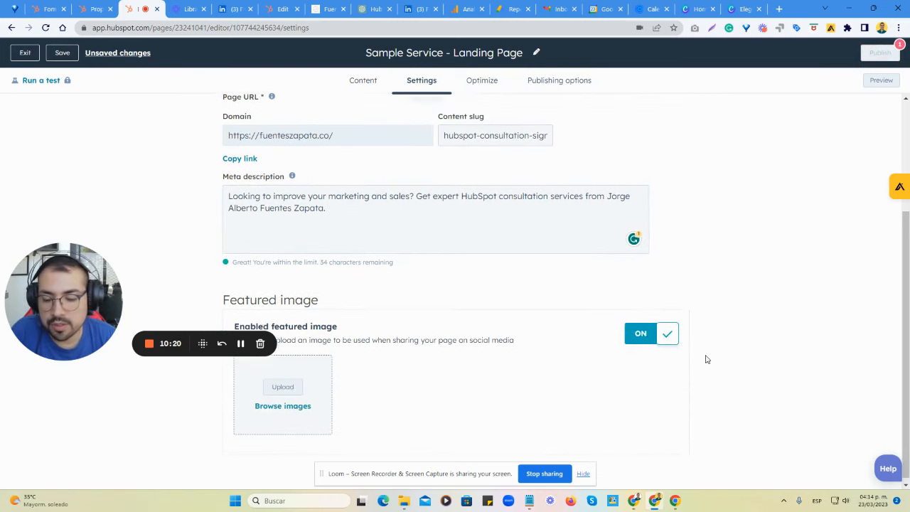
click(293, 402)
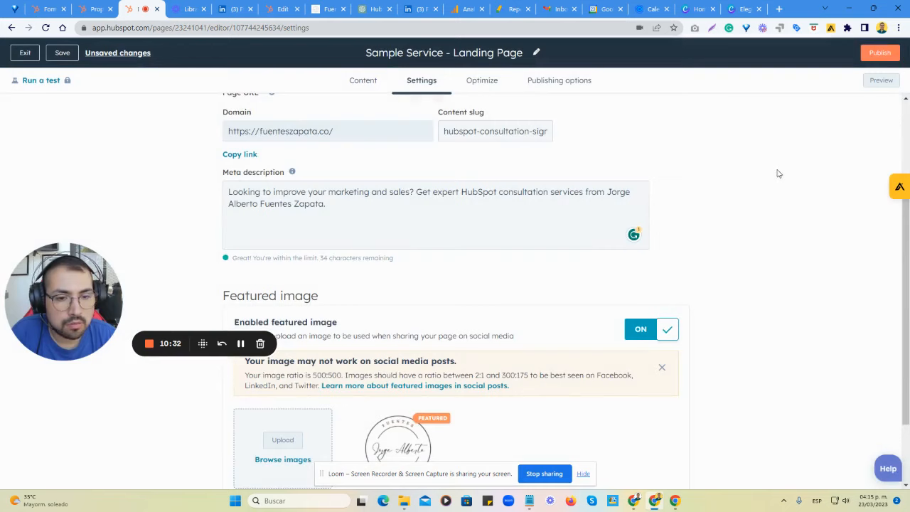
click(779, 172)
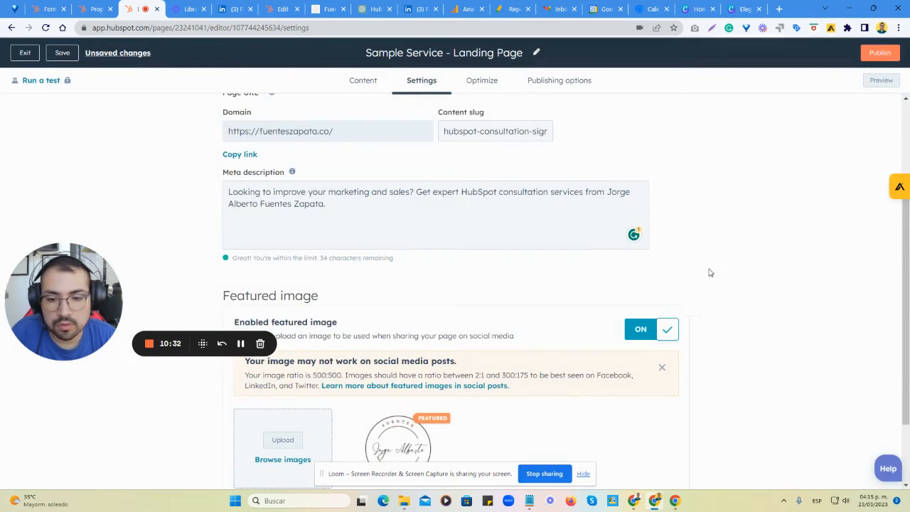
Set the featured image's alt text to "Logo Fuentes Zapata".
scroll(704, 281, down, 2)
click(299, 435)
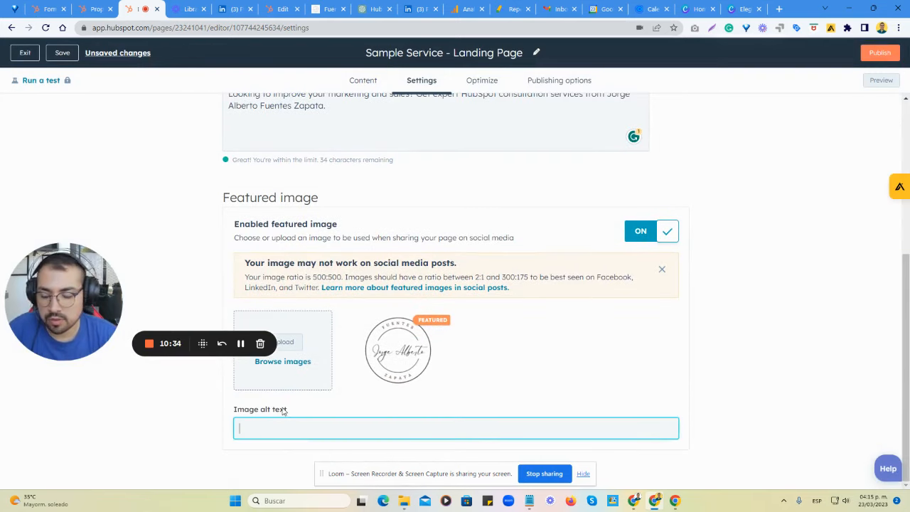
text(Logo Fuente)
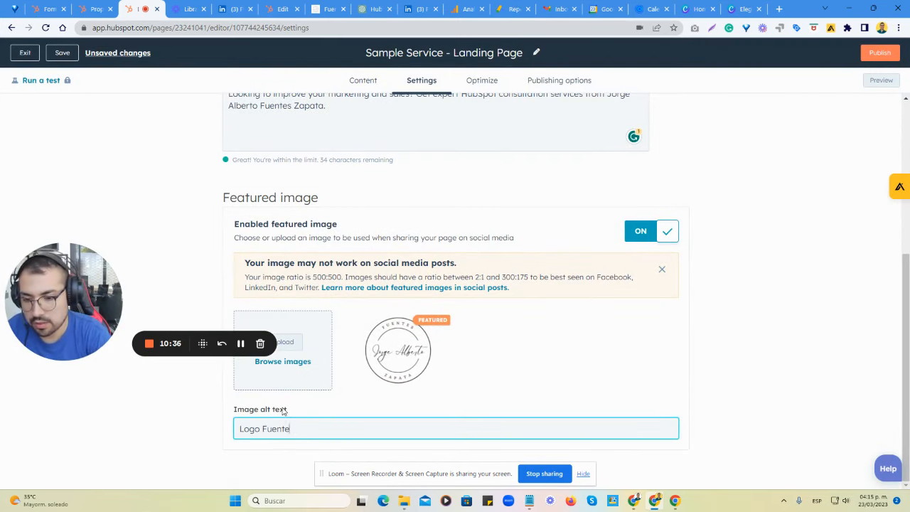
text(s Zapata)
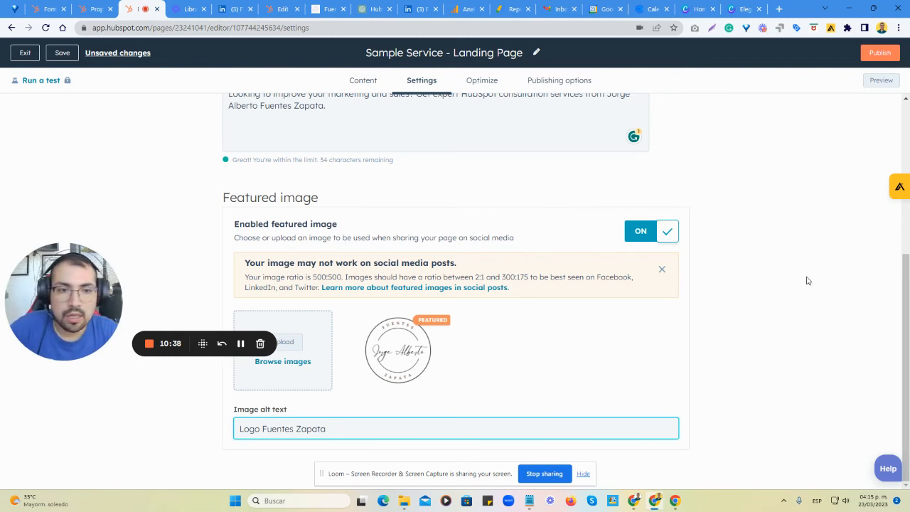
click(731, 282)
Review the page optimization checks for mobile friendliness, crawling and indexing, title, meta description and header.
click(484, 82)
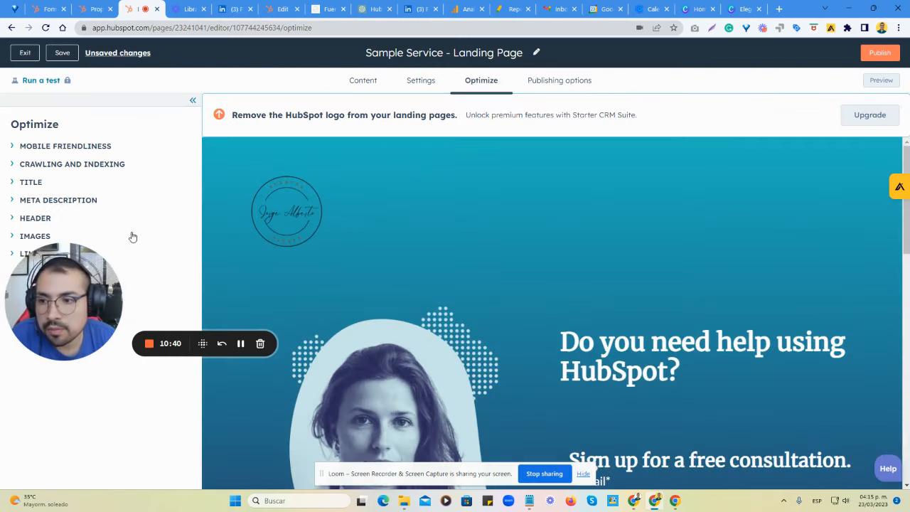
drag(148, 296, 211, 319)
click(22, 201)
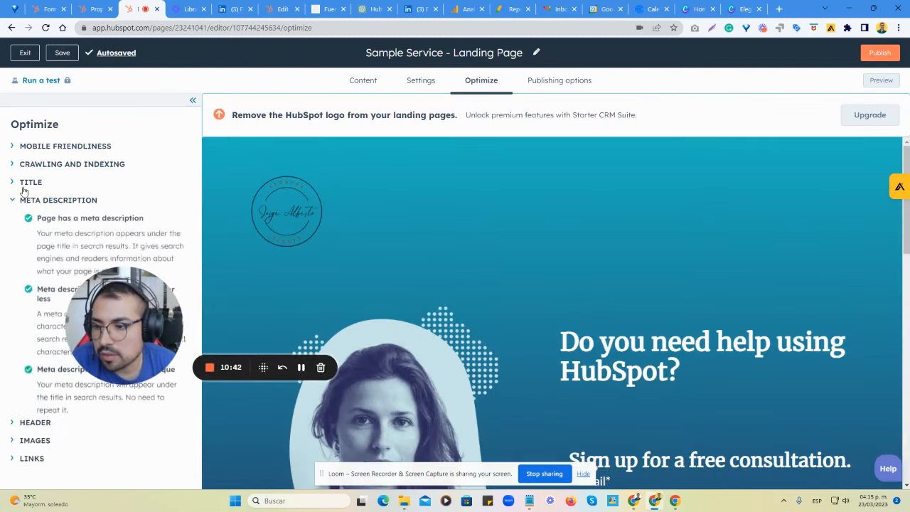
click(24, 180)
click(24, 164)
click(24, 146)
scroll(44, 320, down, 5)
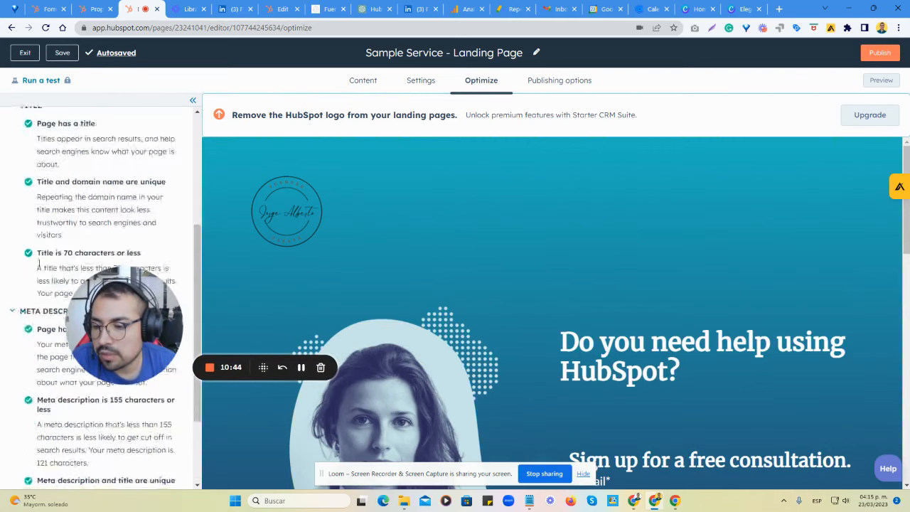
click(41, 426)
scroll(56, 434, down, 2)
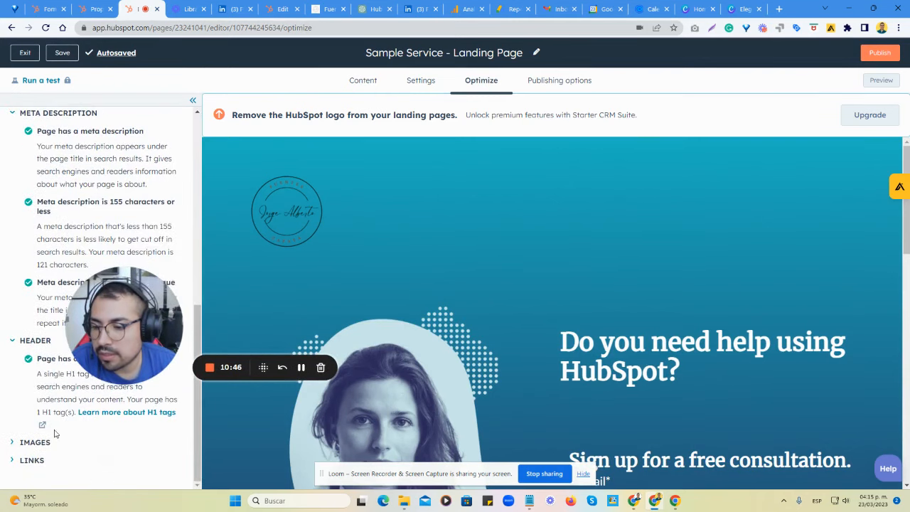
Expand the images and links optimization checks and read through the full list of recommendations.
click(32, 444)
scroll(31, 445, down, 3)
click(30, 462)
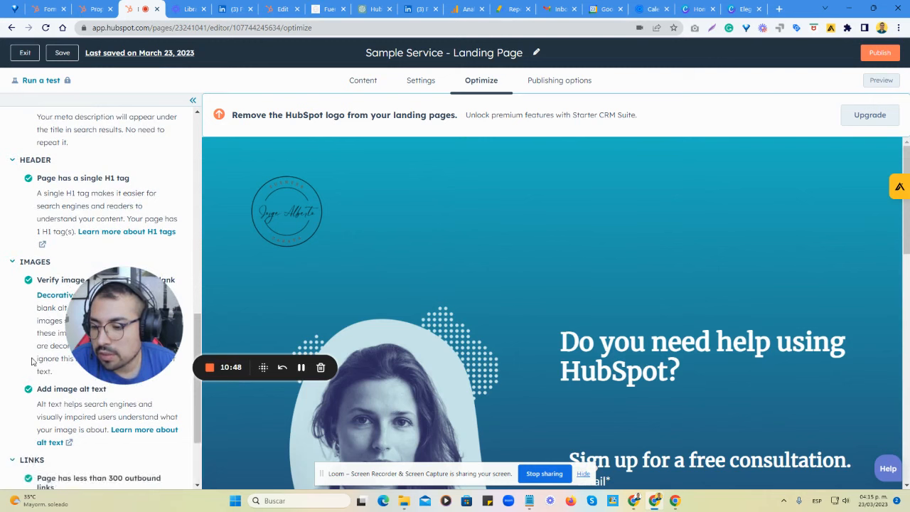
scroll(32, 358, down, 2)
scroll(35, 342, up, 10)
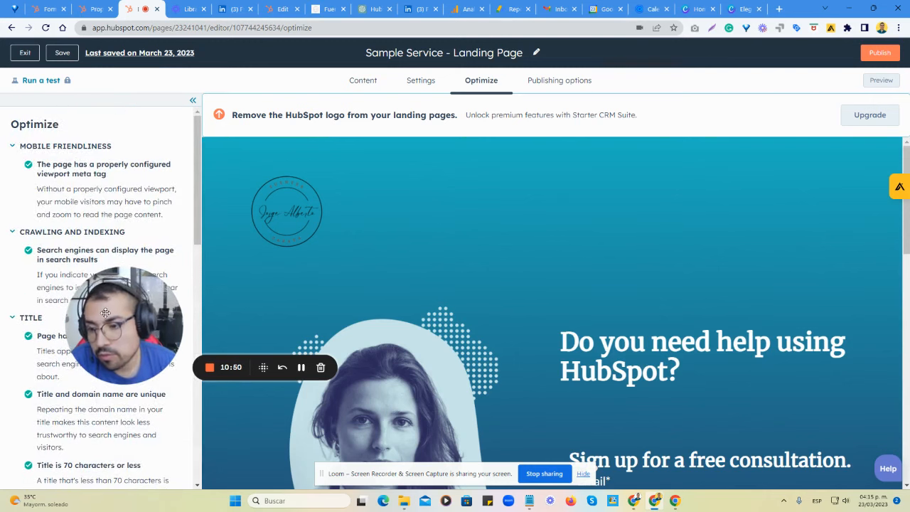
scroll(57, 275, down, 8)
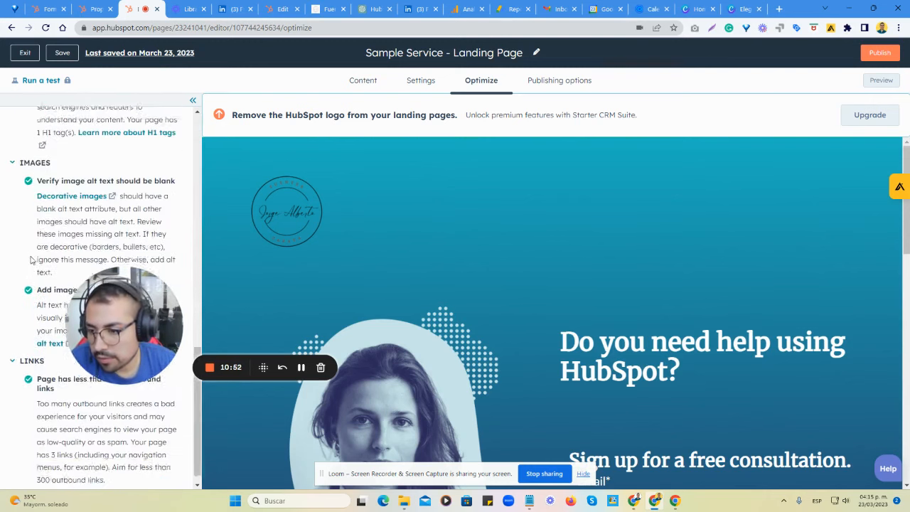
scroll(50, 275, up, 4)
scroll(50, 278, up, 5)
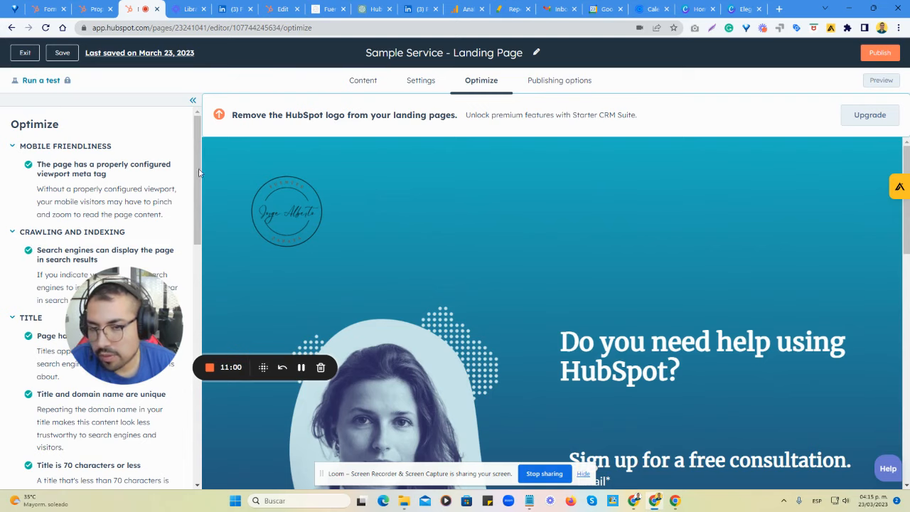
Check the publishing options with Publish now selected and save the landing page.
click(546, 84)
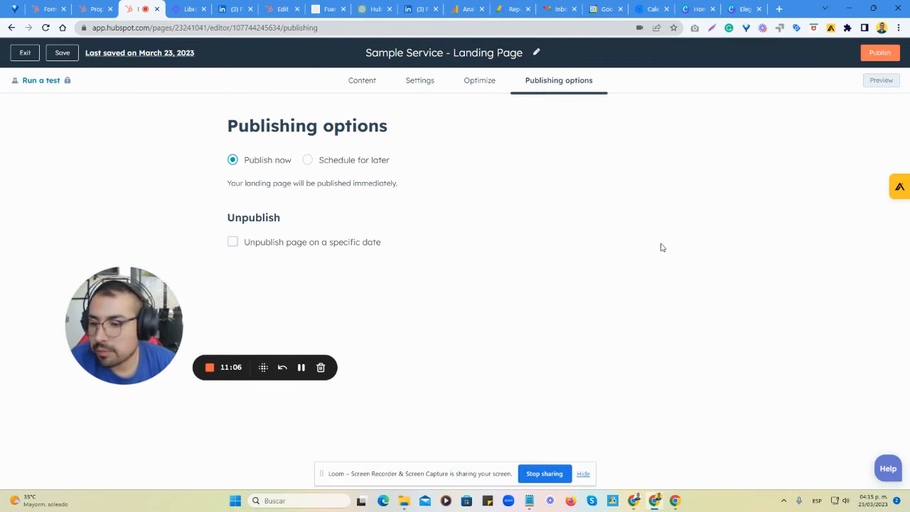
click(61, 54)
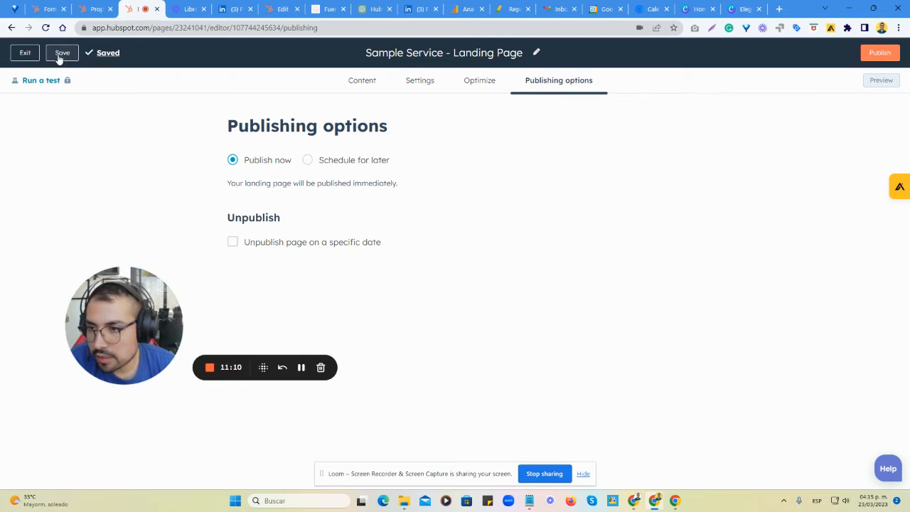
Preview the landing page in desktop view and examine its header, sign-up form, partner badge, meeting section and social links.
click(881, 81)
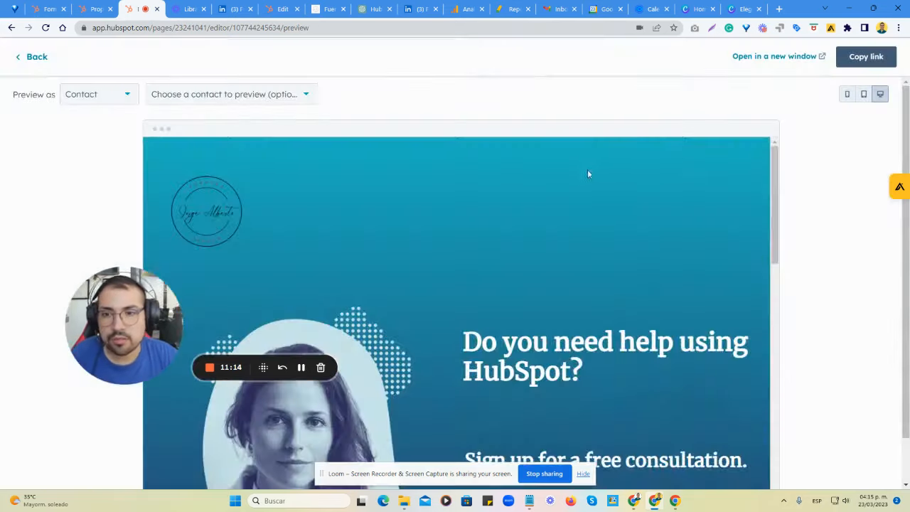
drag(102, 259, 59, 196)
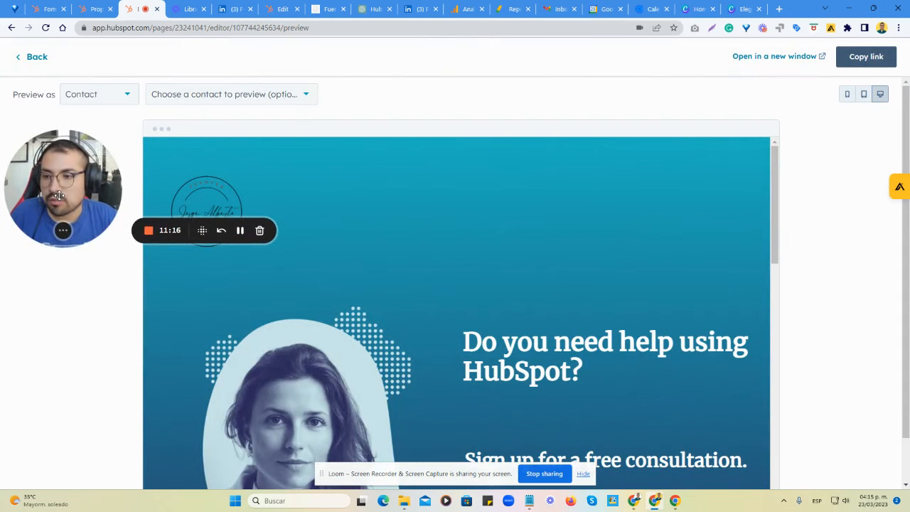
scroll(475, 254, down, 3)
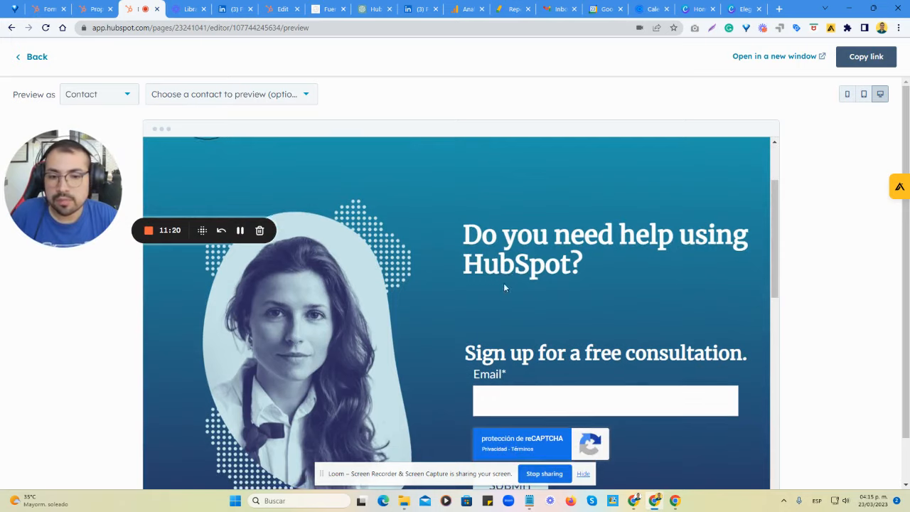
scroll(538, 268, down, 2)
click(526, 292)
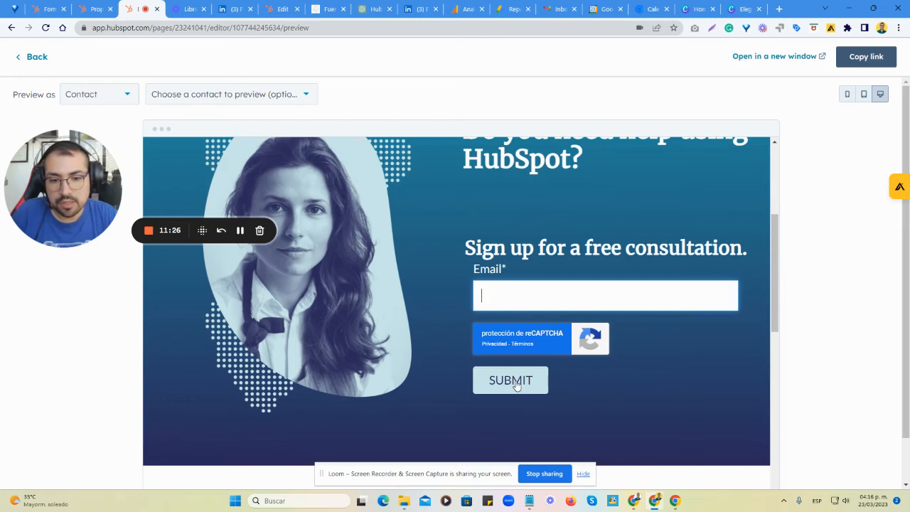
scroll(555, 320, down, 5)
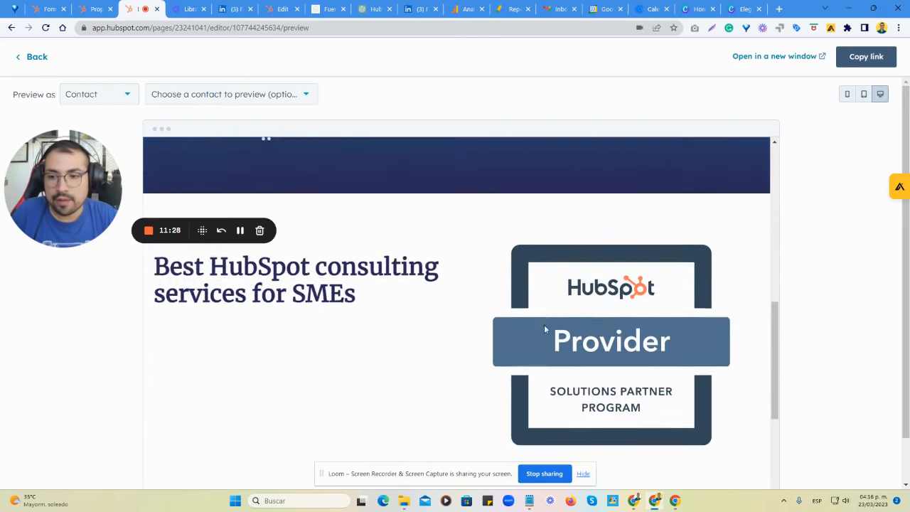
scroll(305, 246, up, 1)
scroll(377, 324, down, 2)
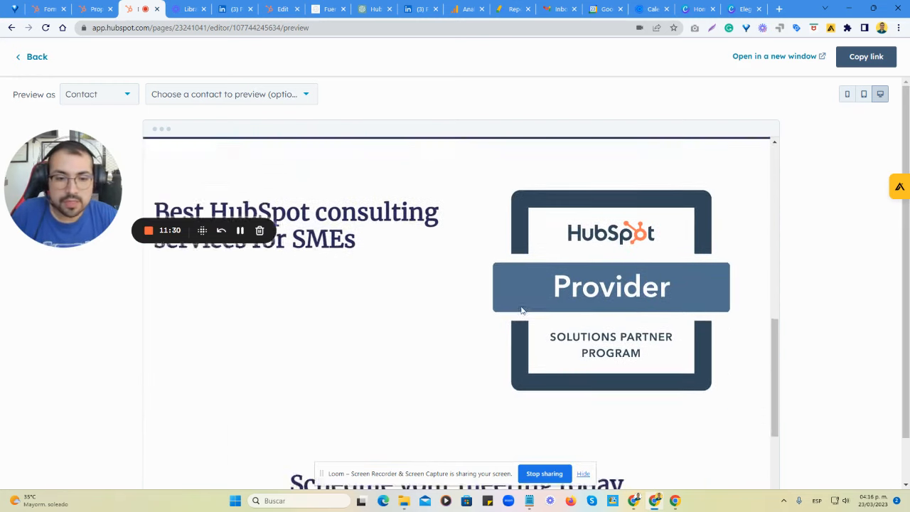
scroll(607, 287, down, 2)
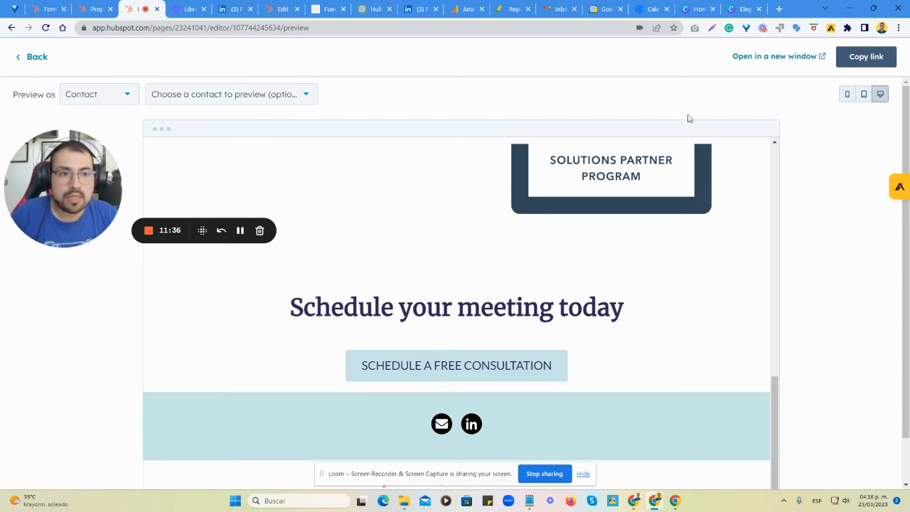
Open the page preview in a new window and examine its layout and the page address without the preview parameters.
click(772, 62)
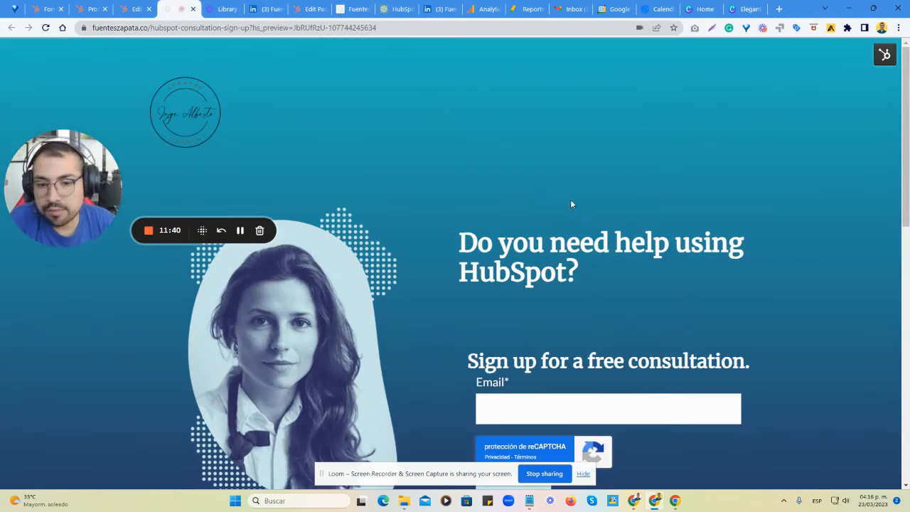
scroll(571, 204, down, 3)
scroll(491, 206, down, 2)
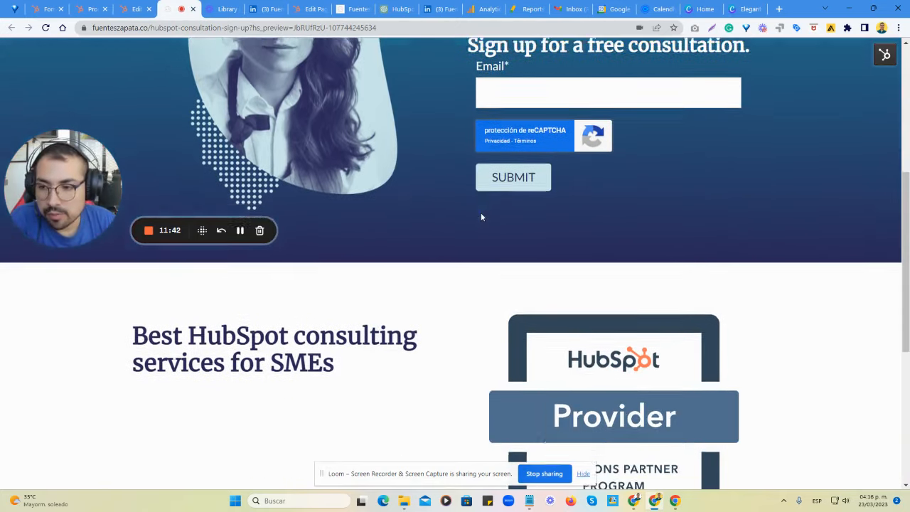
scroll(481, 217, down, 2)
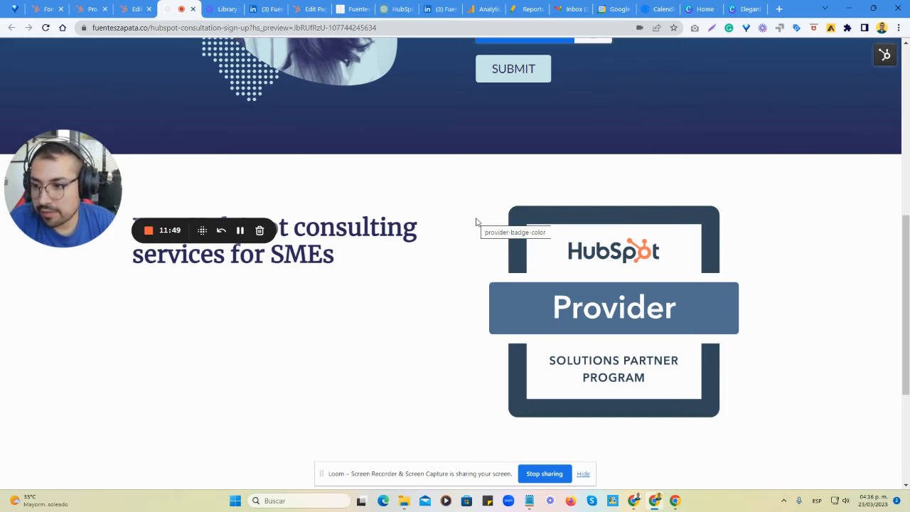
scroll(463, 240, down, 3)
scroll(461, 280, up, 6)
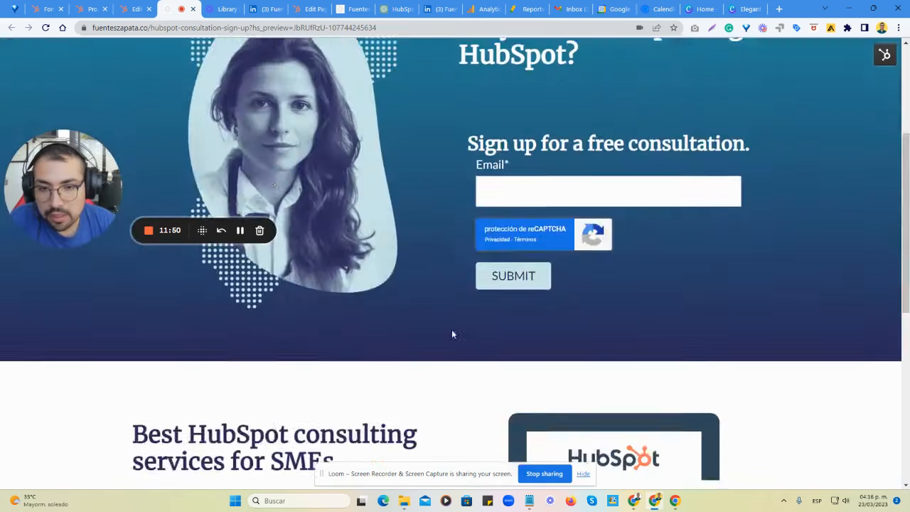
scroll(454, 329, up, 3)
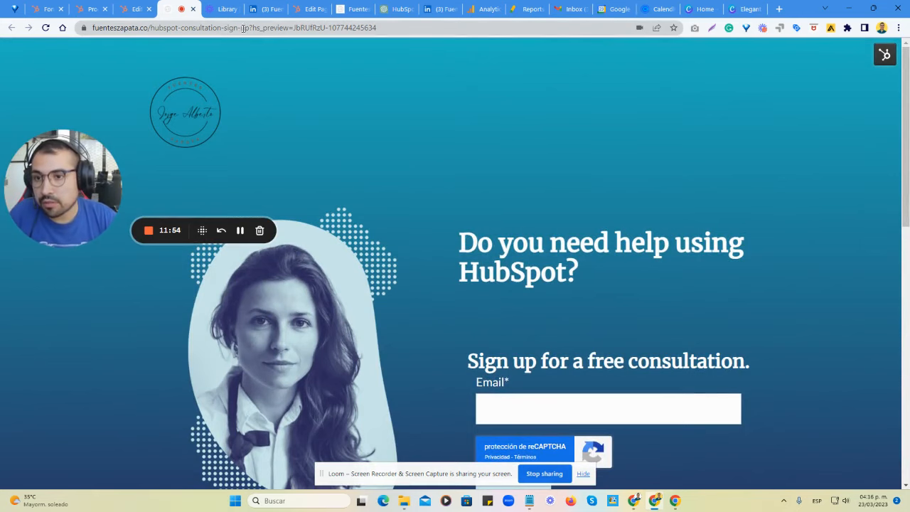
drag(247, 28, 92, 29)
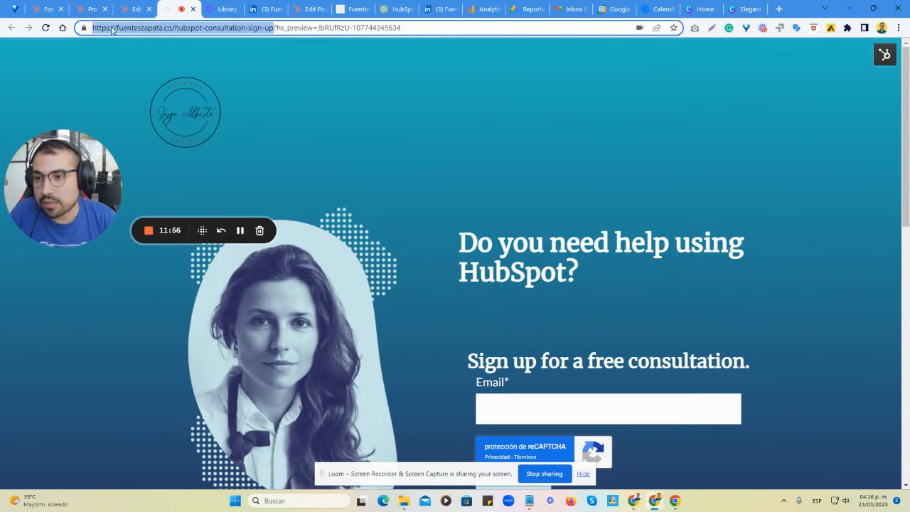
click(262, 81)
Fill in the contact's e-mail in the free consultation form and submit it as a test.
scroll(439, 241, down, 1)
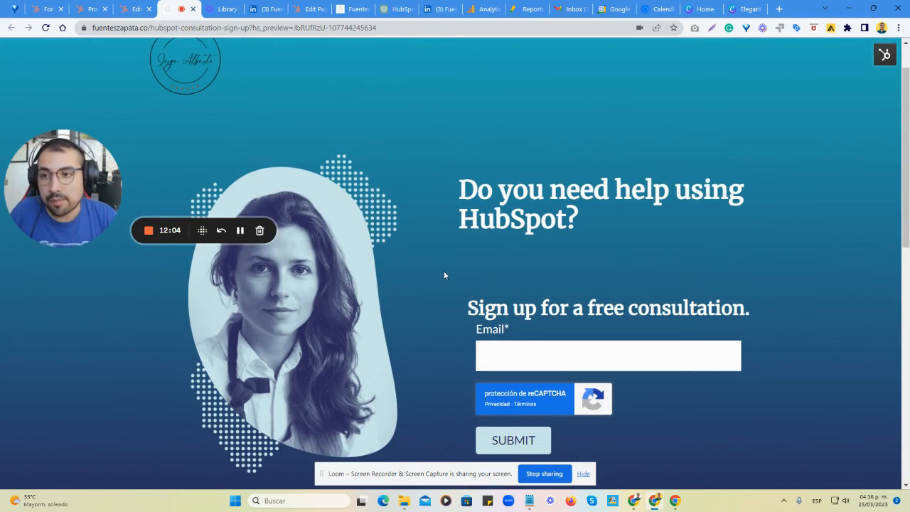
scroll(458, 271, down, 2)
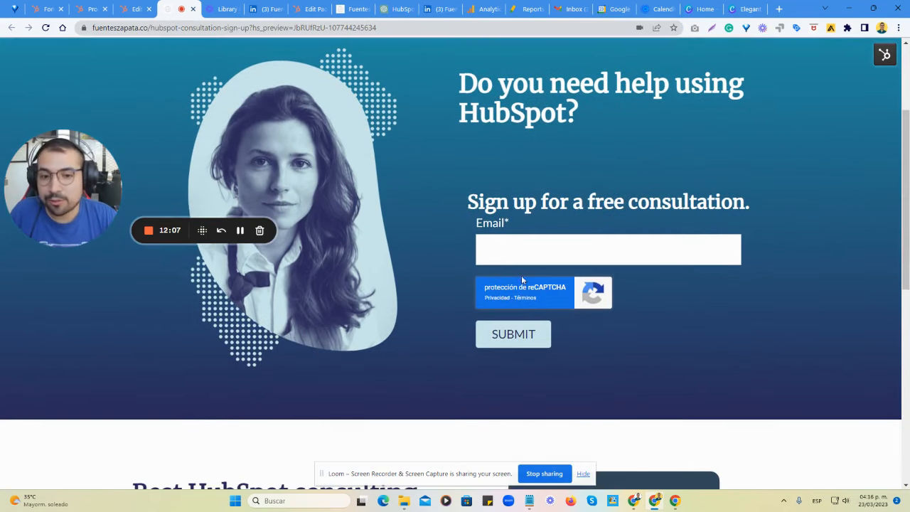
click(523, 254)
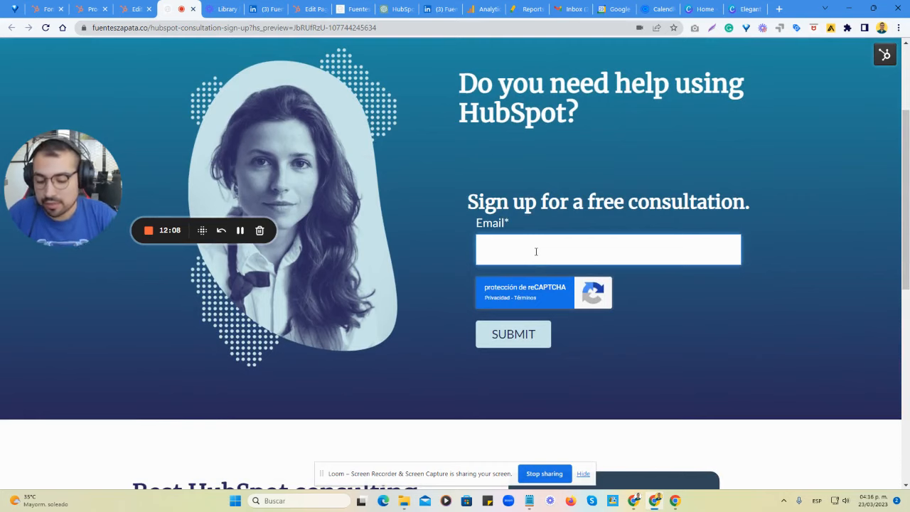
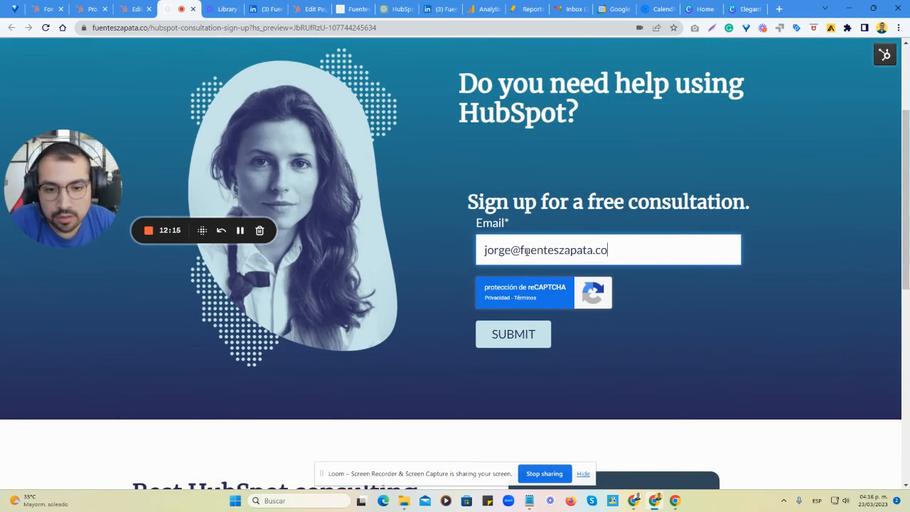
click(525, 341)
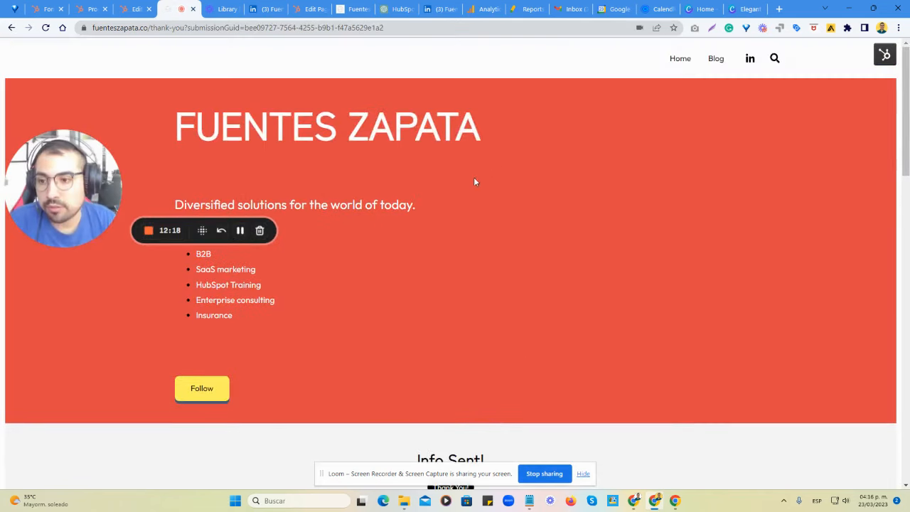
Check the thank-you page's message, return to the landing page preview and view its "Schedule your meeting today" section.
scroll(476, 180, down, 5)
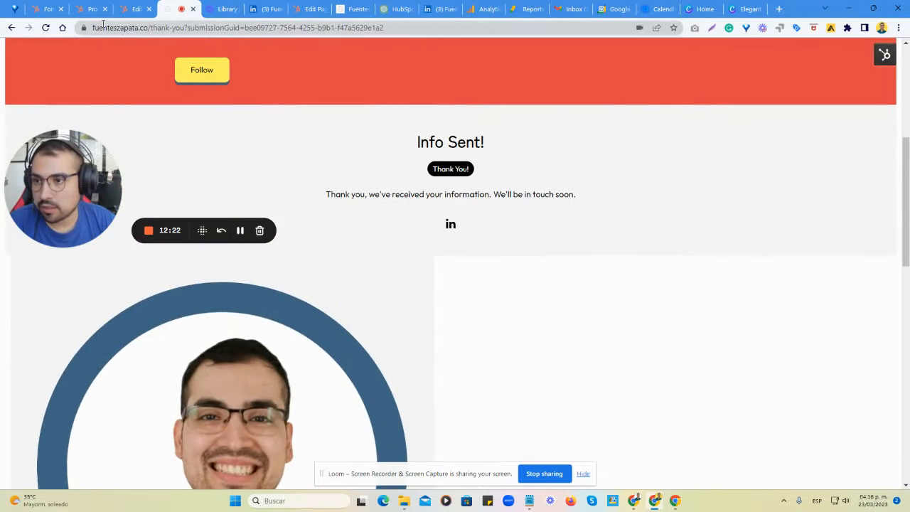
click(12, 27)
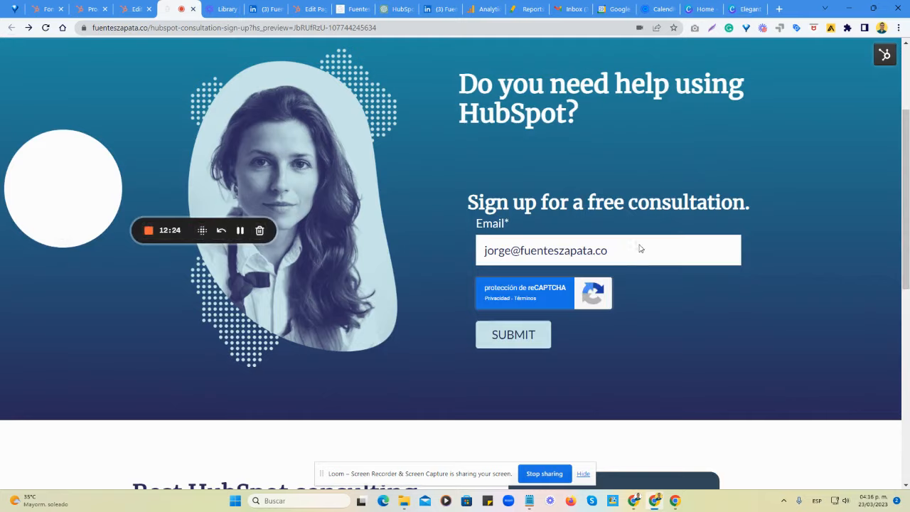
scroll(639, 253, down, 7)
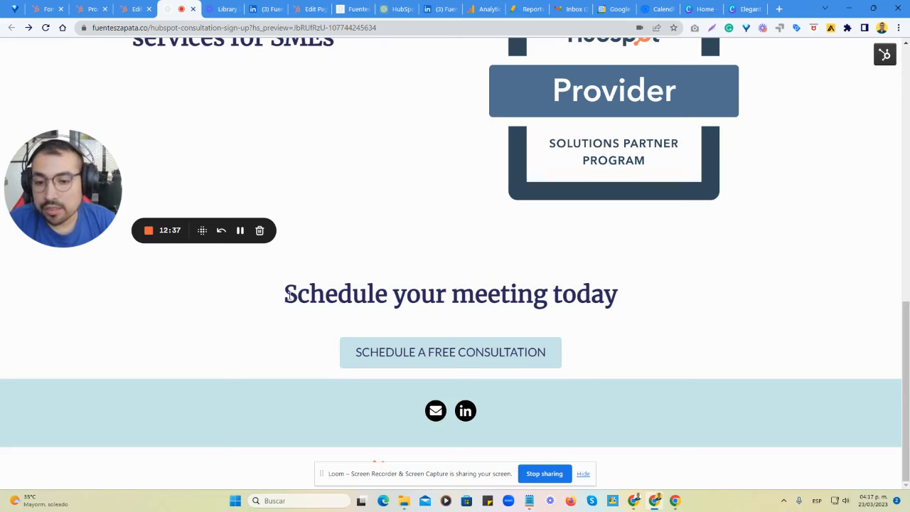
Test the "Schedule a free consultation" link by opening its Calendly scheduling page, and return to the landing page preview.
drag(288, 295, 642, 299)
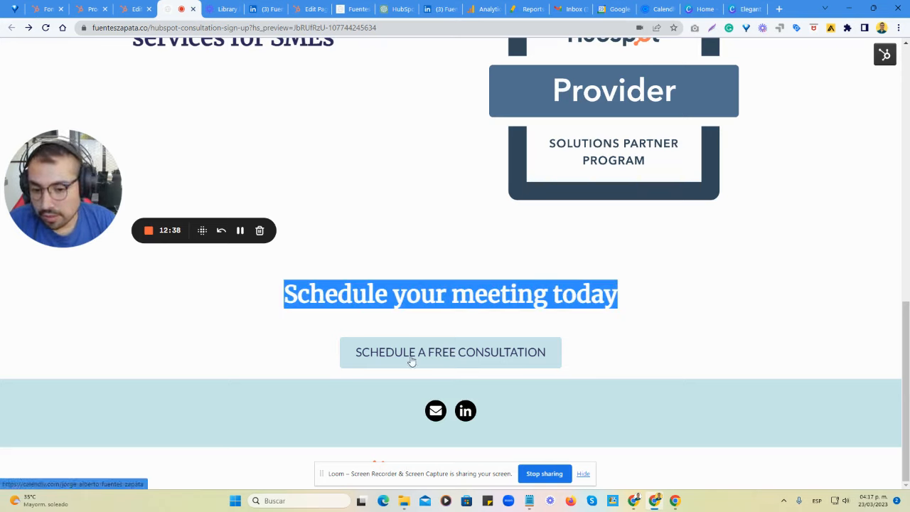
click(433, 328)
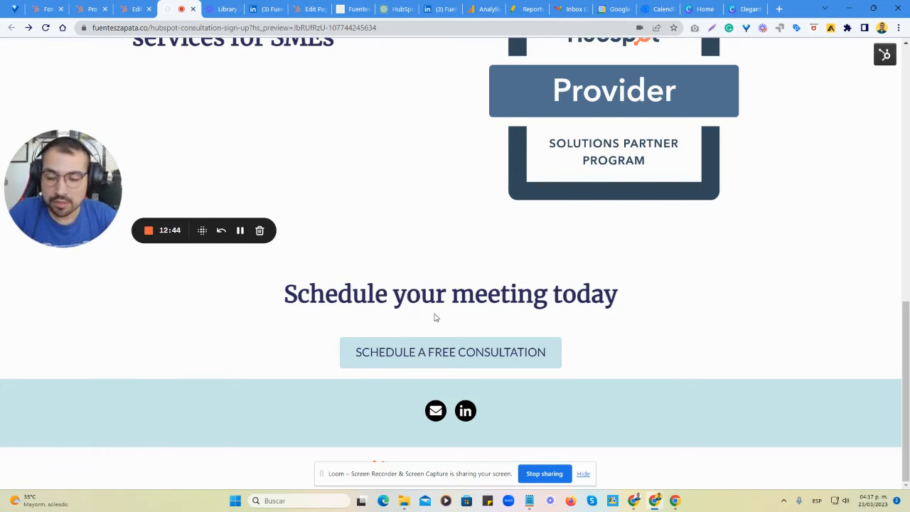
click(428, 353)
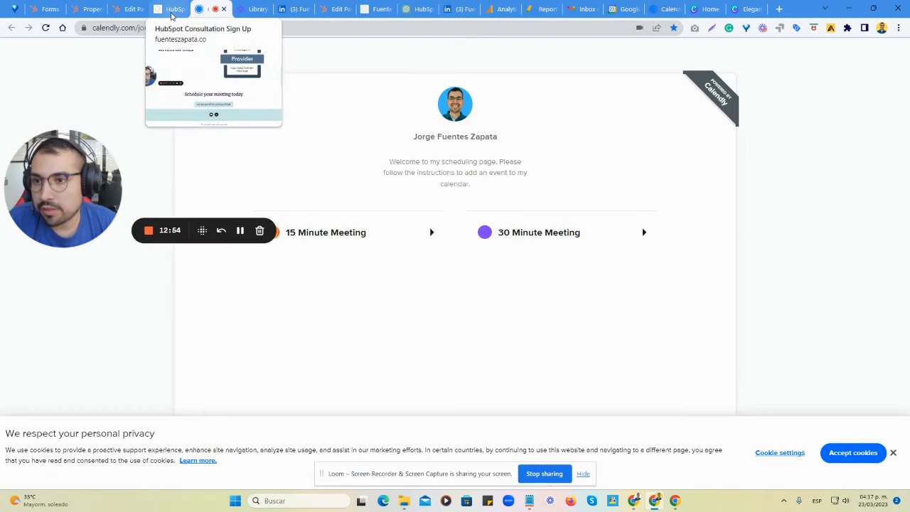
click(171, 14)
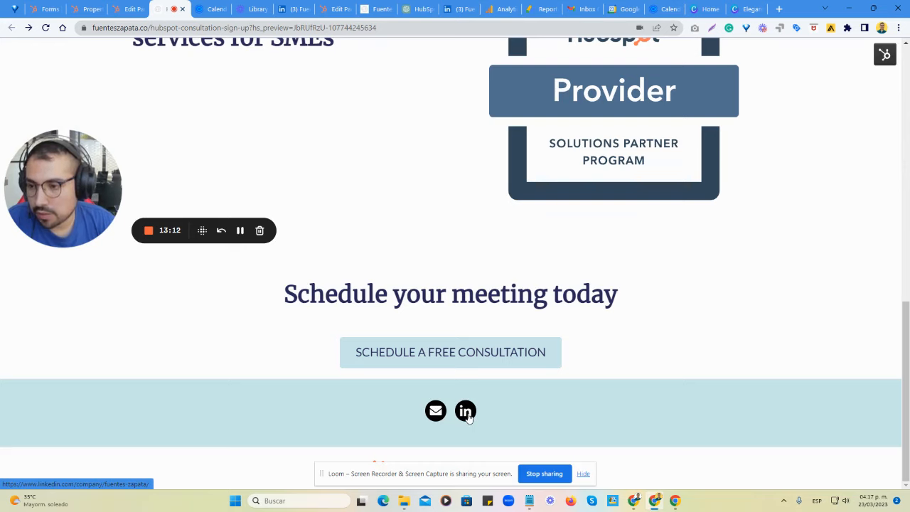
Review the whole landing page preview, from the social links and footer to the logo, headline and free consultation form's e-mail field.
scroll(629, 462, up, 2)
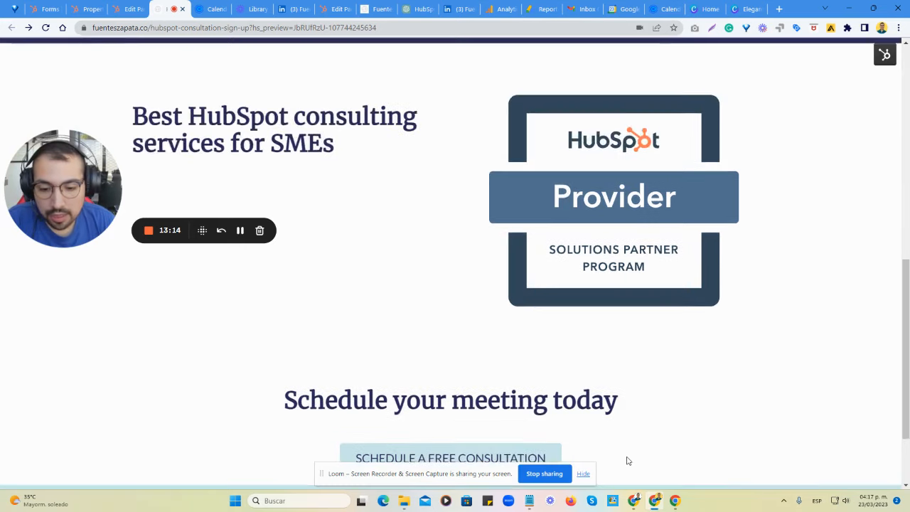
scroll(629, 461, down, 2)
click(583, 474)
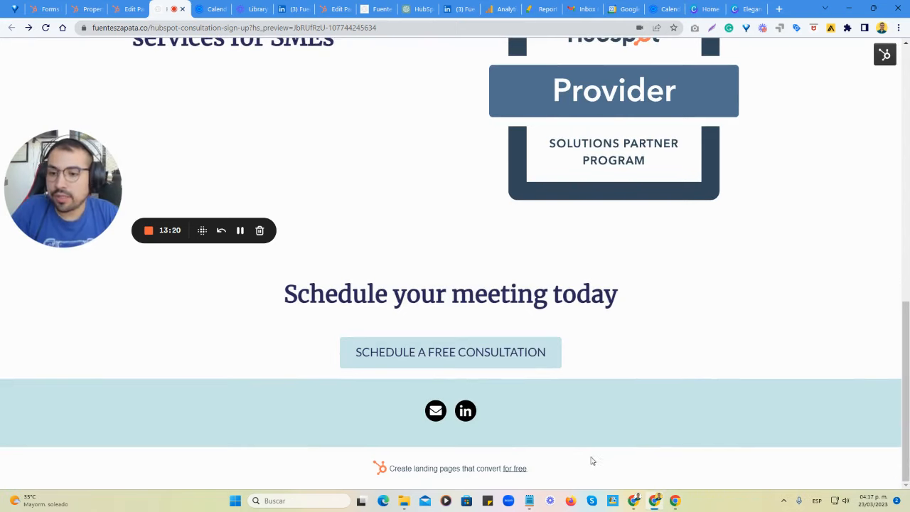
scroll(605, 427, up, 10)
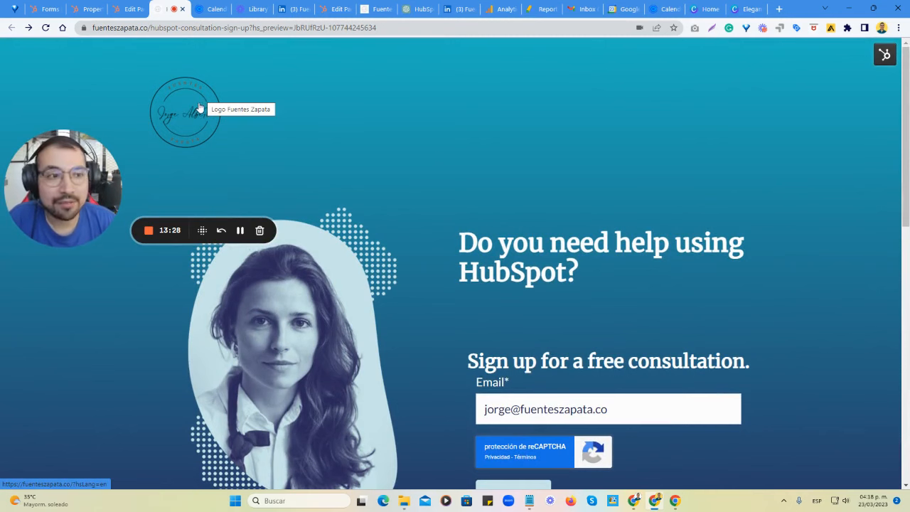
scroll(455, 228, down, 10)
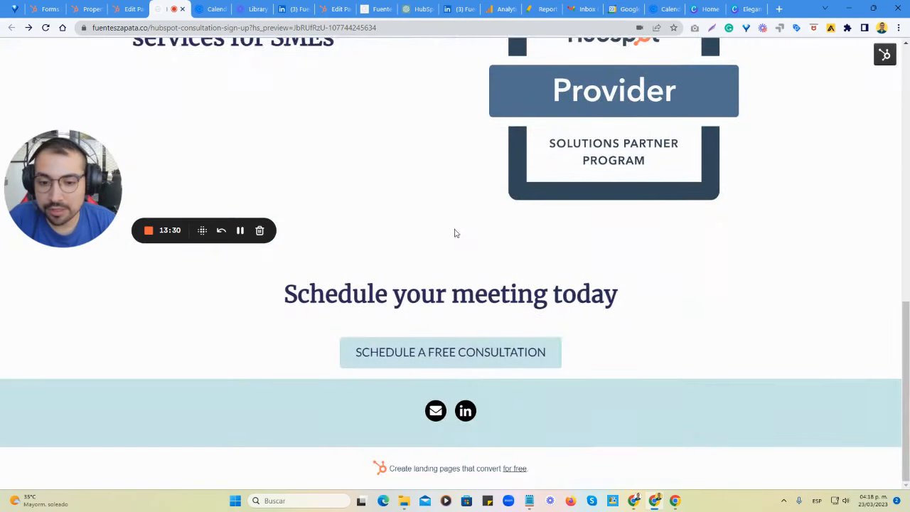
scroll(332, 247, up, 8)
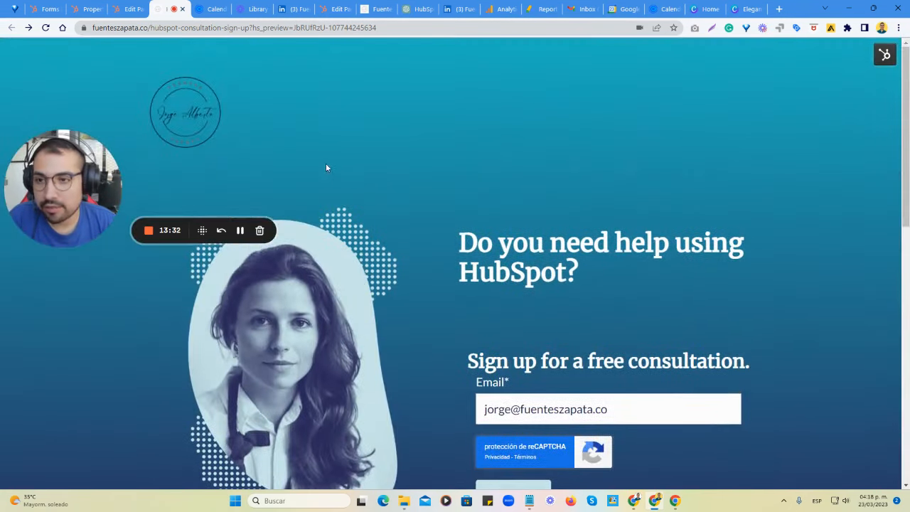
scroll(594, 362, down, 2)
drag(612, 250, 518, 246)
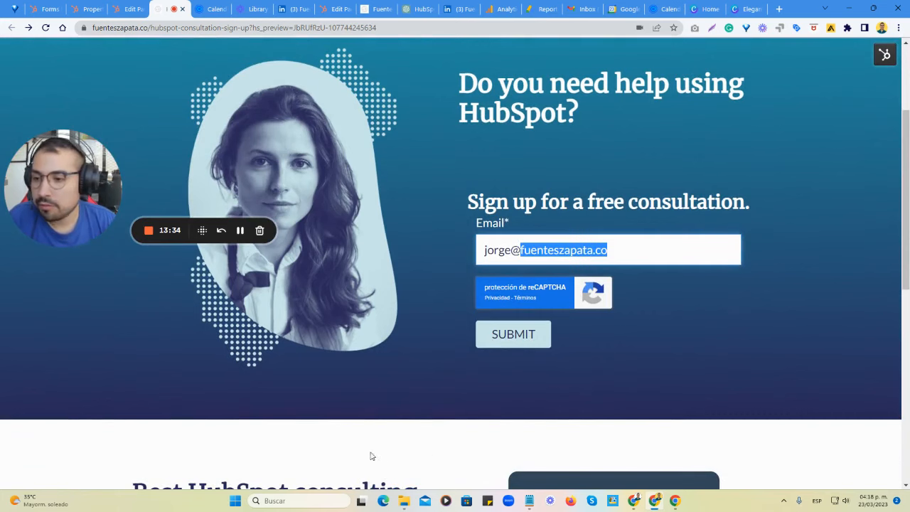
scroll(433, 401, up, 2)
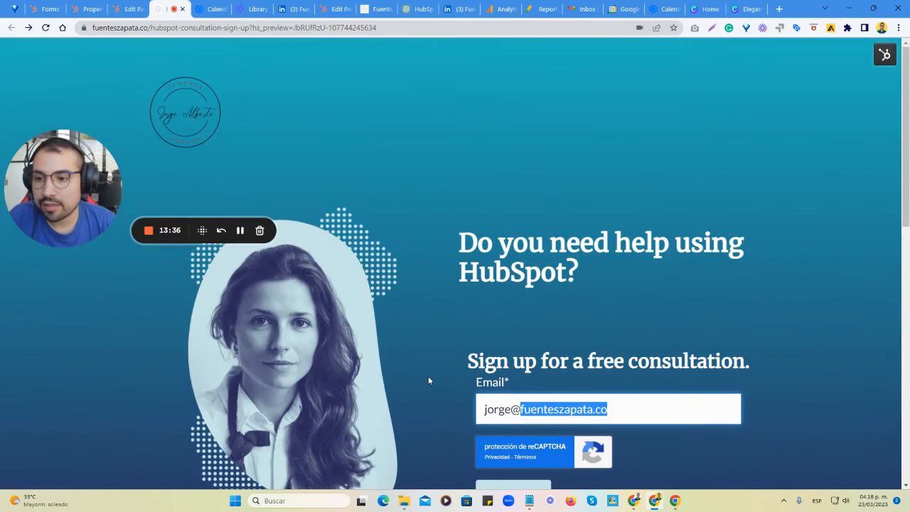
drag(57, 205, 76, 180)
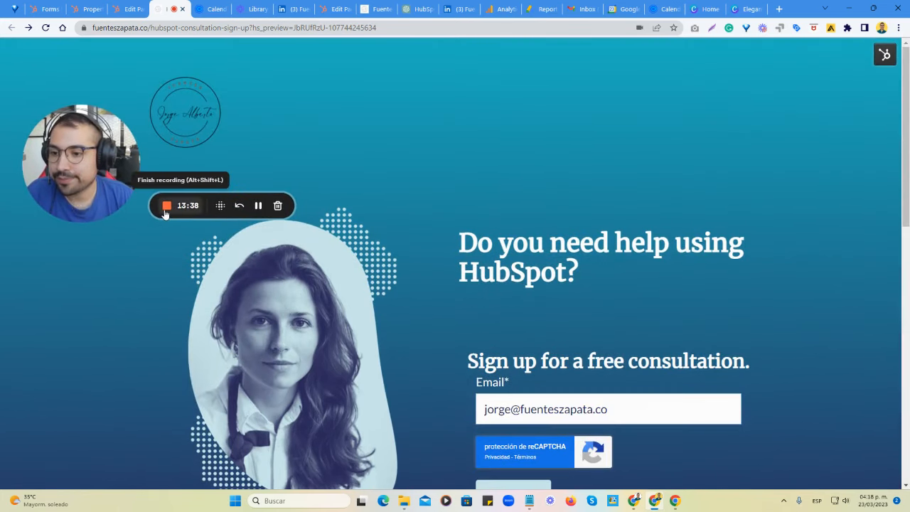